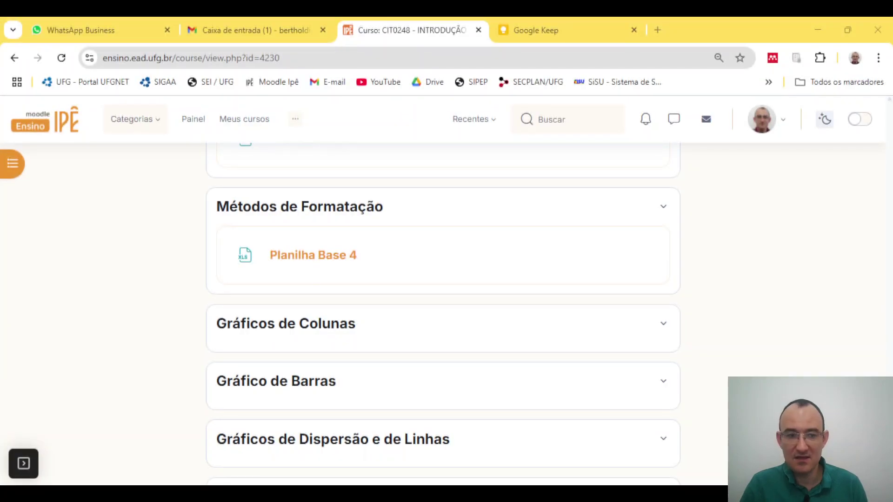
Switch to the Relatorio FCT Alterado workbook in Excel and rename its only sheet as Relatório FCT
{"action": "left_click", "coordinate": [225, 494]}
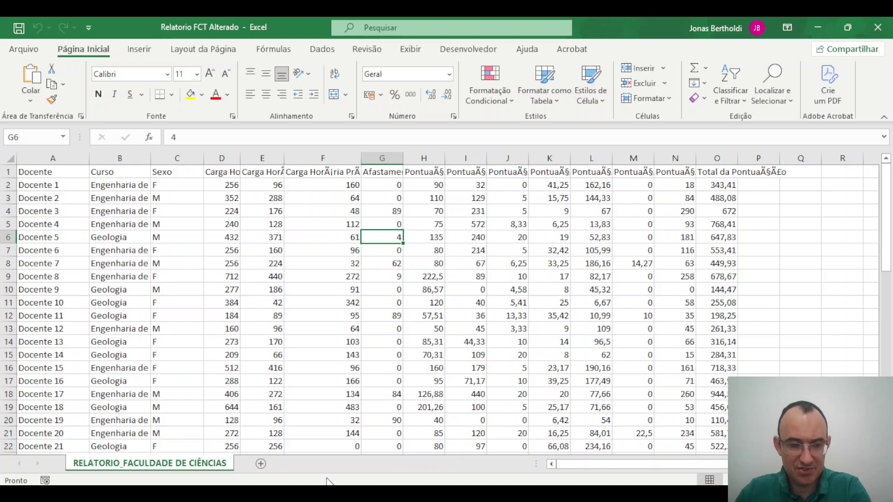
{"action": "double_click", "coordinate": [189, 462]}
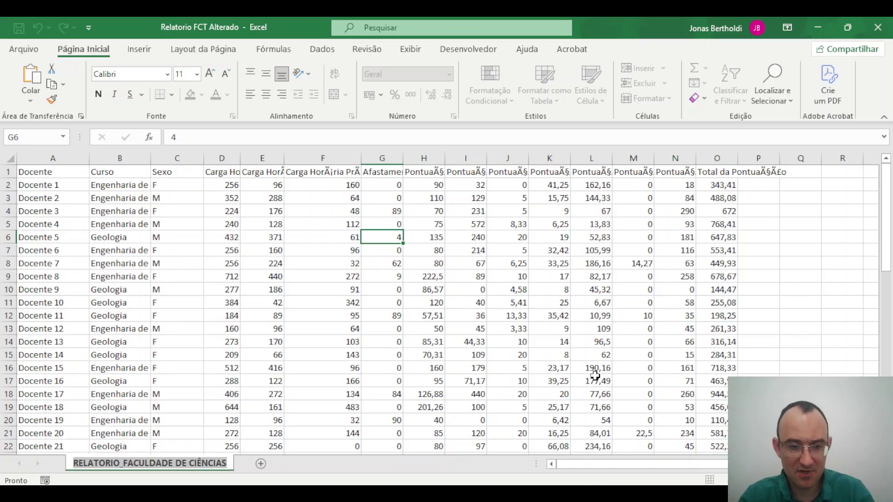
{"action": "type", "text": "Rela"}
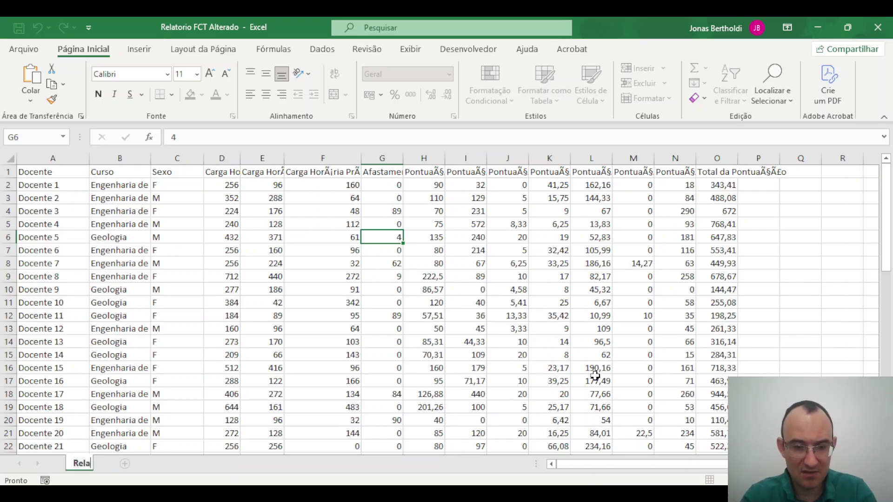
{"action": "type", "text": "tório "}
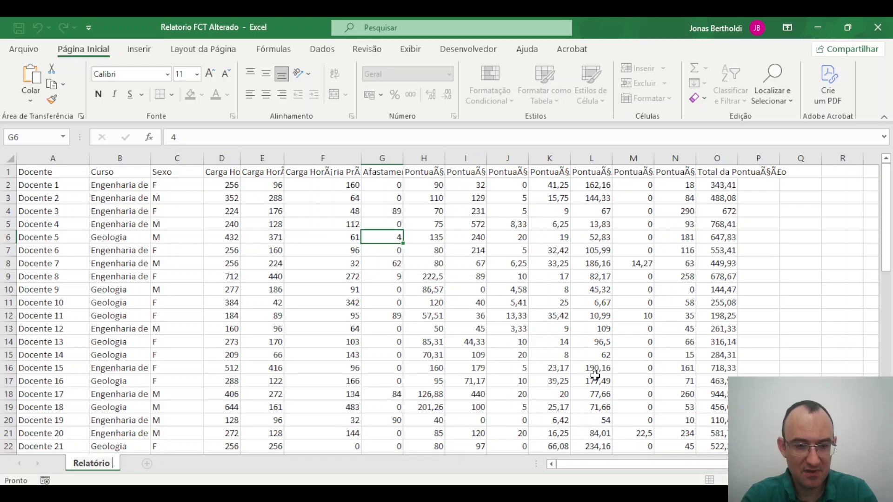
{"action": "type", "text": "FCT"}
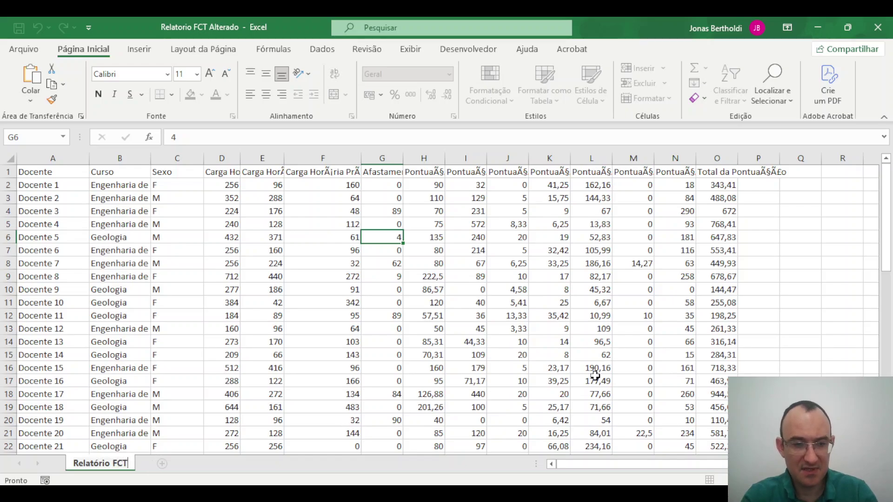
{"action": "left_click", "coordinate": [325, 383]}
{"action": "double_click", "coordinate": [98, 464]}
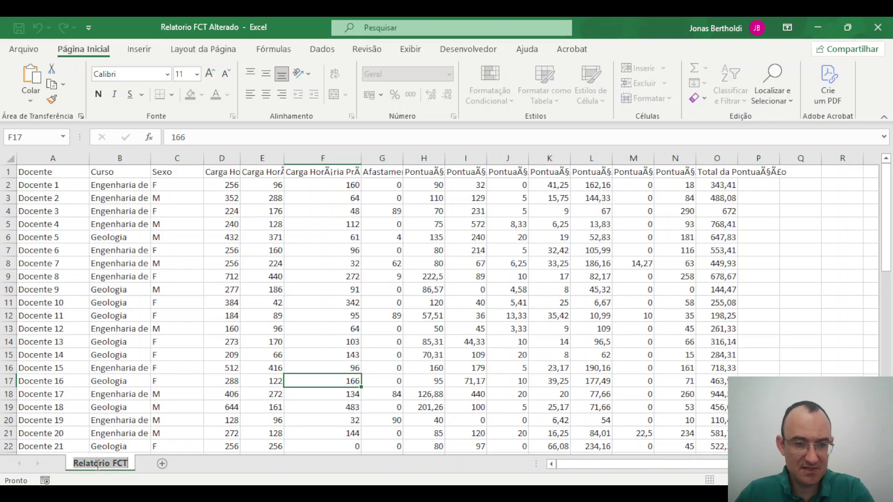
{"action": "left_click", "coordinate": [212, 468]}
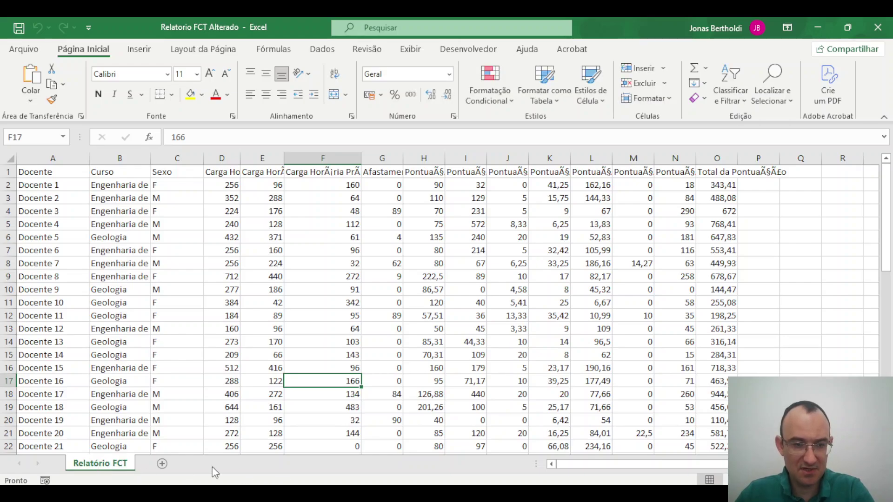
Add a new blank worksheet after Relatório FCT and return to the Relatório FCT sheet
{"action": "left_click", "coordinate": [159, 463]}
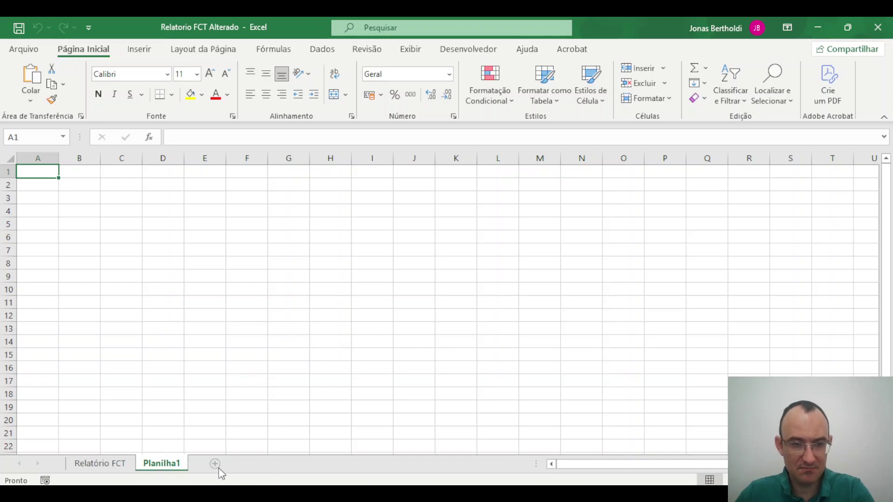
{"action": "left_click", "coordinate": [115, 469]}
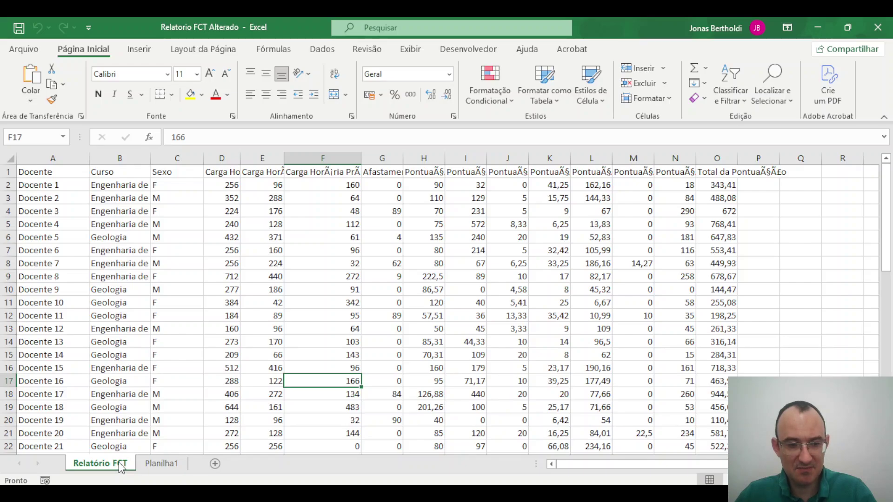
Duplicate the Relatório FCT sheet in front of Planilha1, and delete the duplicate
{"action": "left_click_drag", "start_coordinate": [121, 468], "coordinate": [152, 467]}
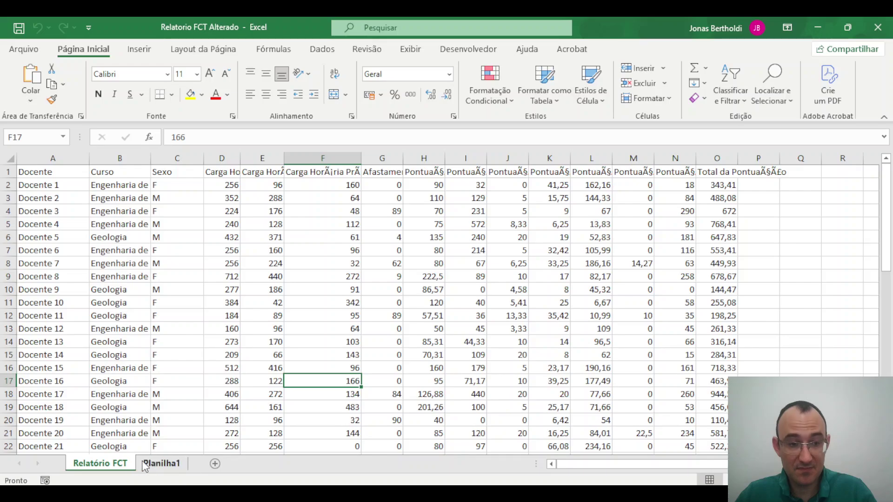
{"action": "left_click_drag", "start_coordinate": [122, 466], "coordinate": [153, 462]}
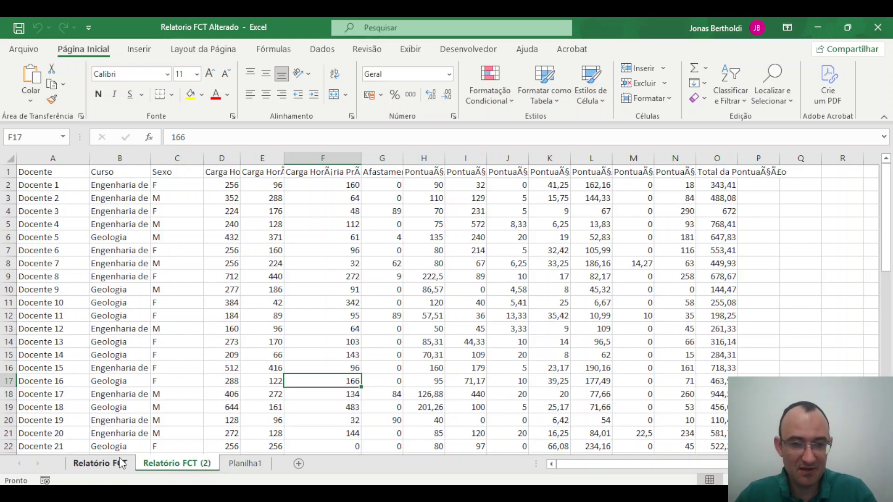
{"action": "right_click", "coordinate": [185, 465]}
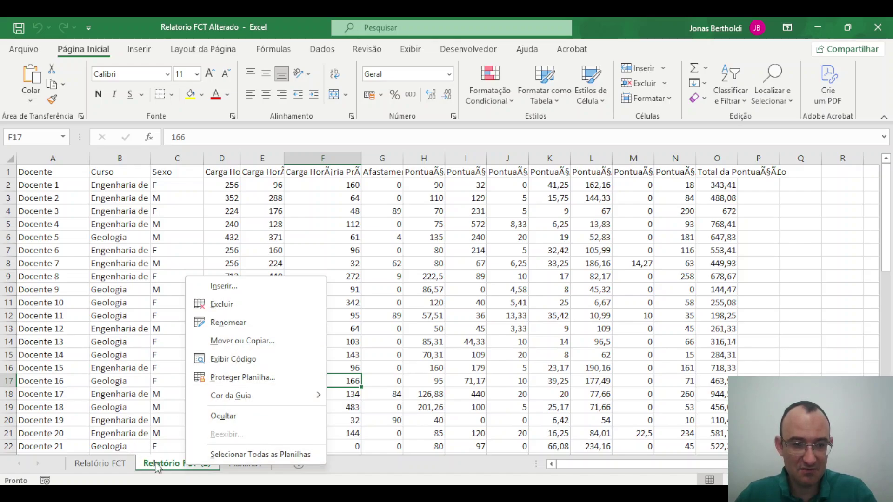
{"action": "left_click", "coordinate": [265, 307]}
{"action": "left_click", "coordinate": [424, 295]}
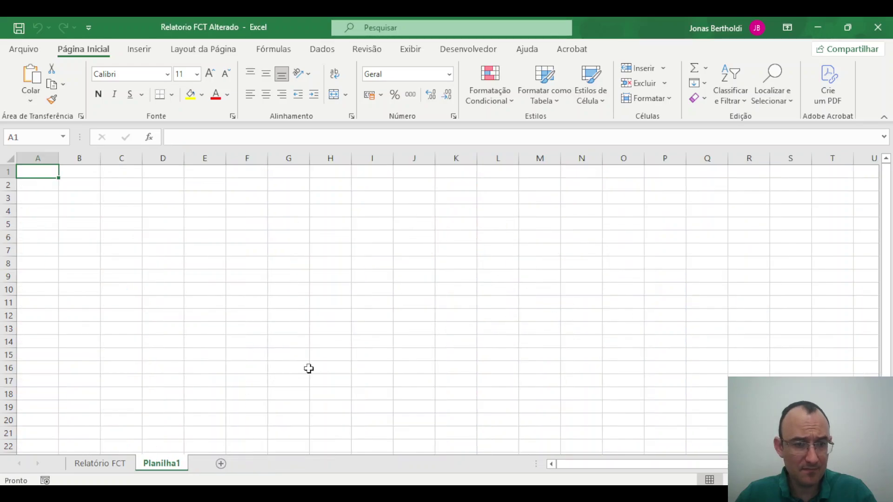
{"action": "left_click", "coordinate": [117, 465]}
{"action": "right_click", "coordinate": [119, 464]}
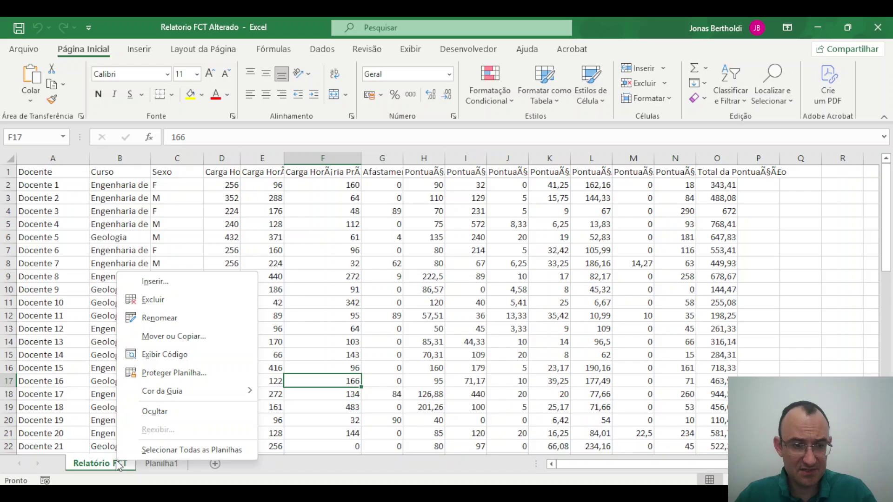
{"action": "left_click", "coordinate": [185, 336]}
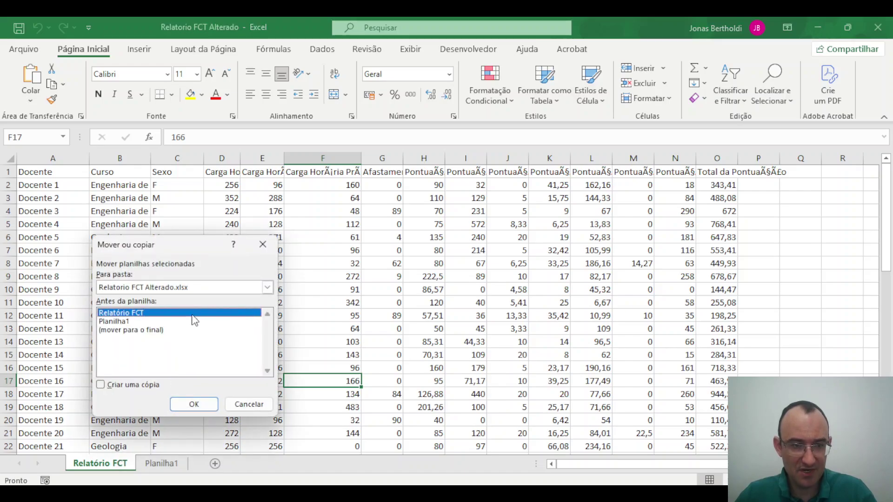
{"action": "left_click", "coordinate": [113, 386]}
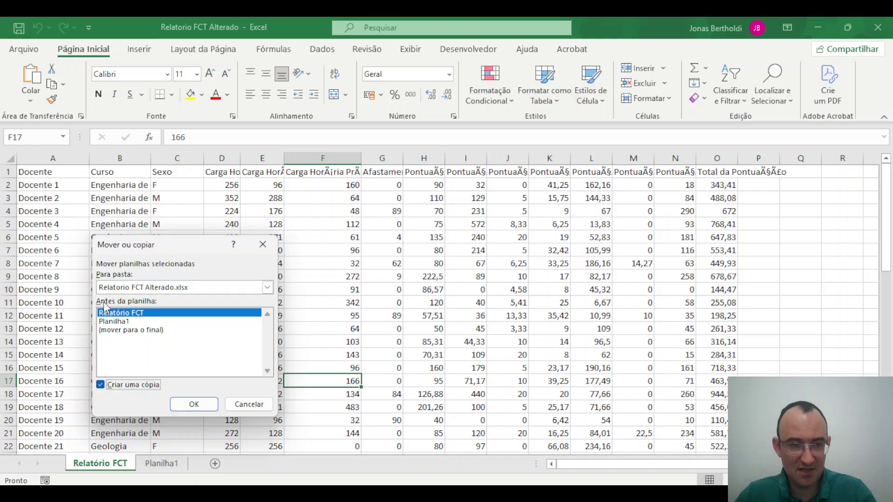
{"action": "left_click", "coordinate": [246, 406]}
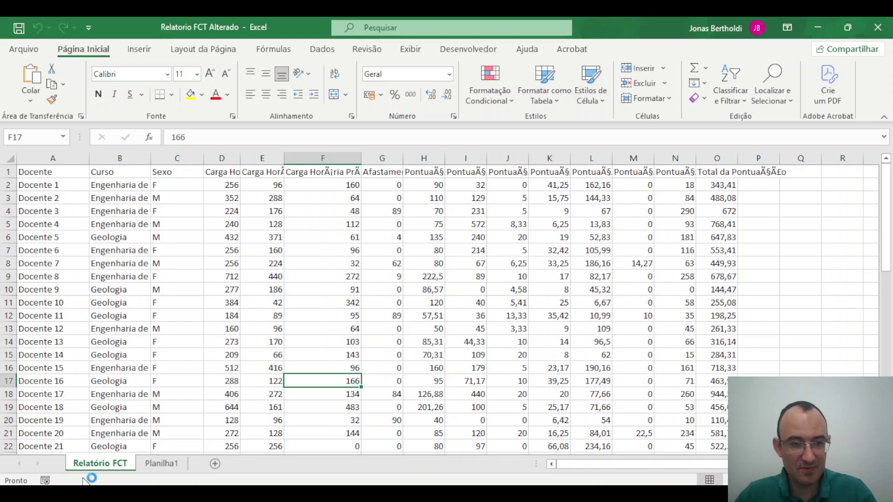
{"action": "double_click", "coordinate": [108, 464]}
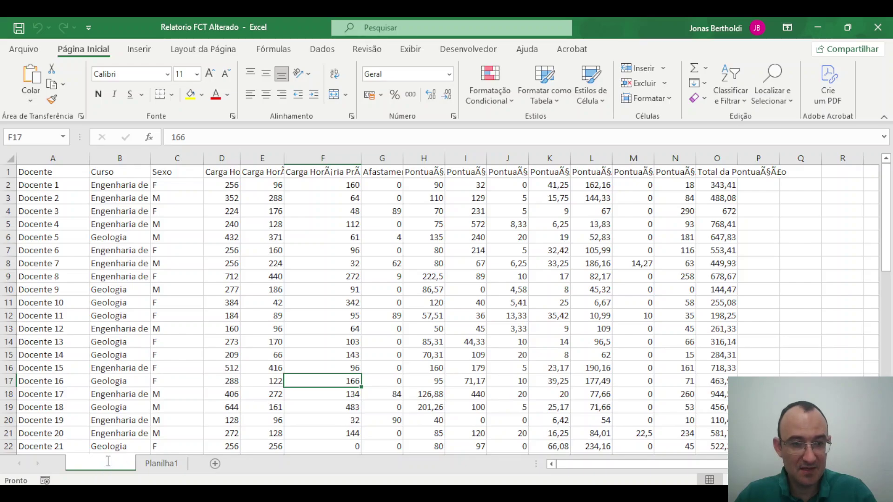
{"action": "left_click", "coordinate": [311, 468]}
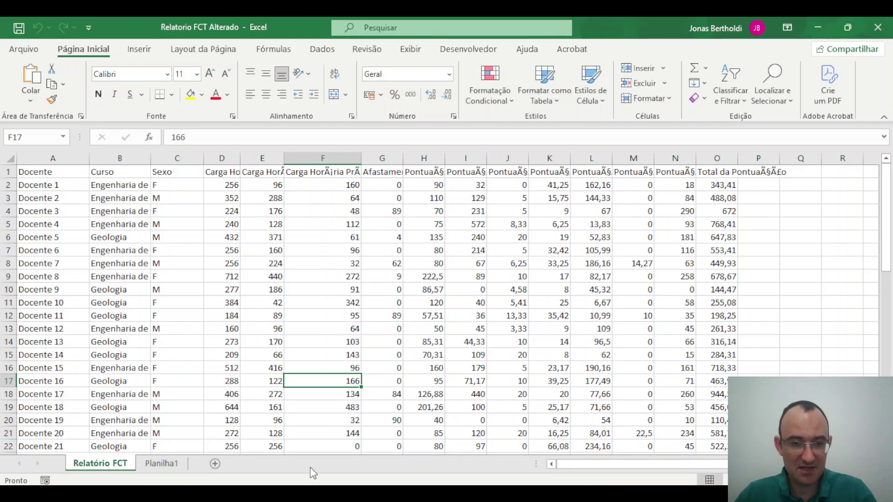
Color the Relatório FCT sheet tab standard light blue and check it against Planilha1
{"action": "right_click", "coordinate": [124, 466]}
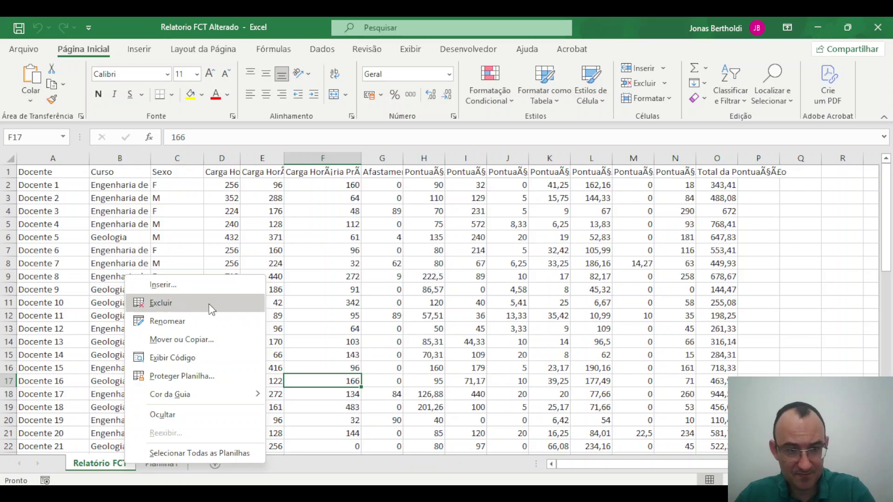
{"action": "mouse_move", "coordinate": [197, 393]}
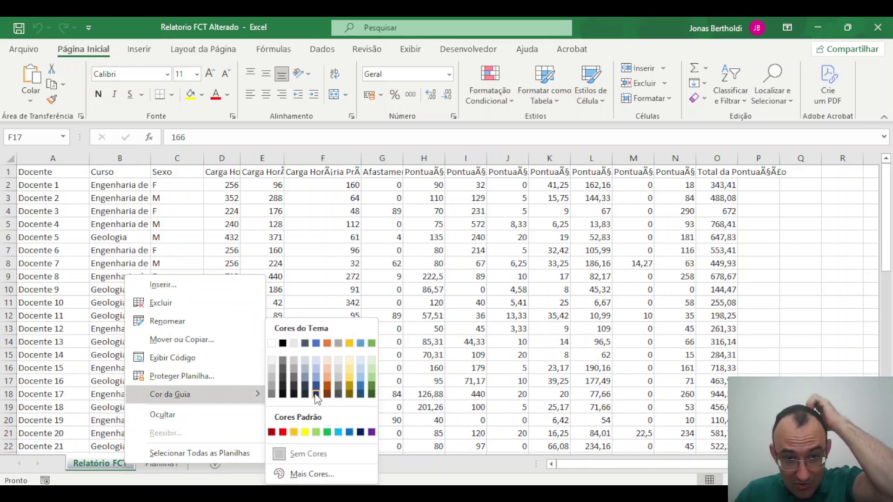
{"action": "left_click", "coordinate": [339, 433]}
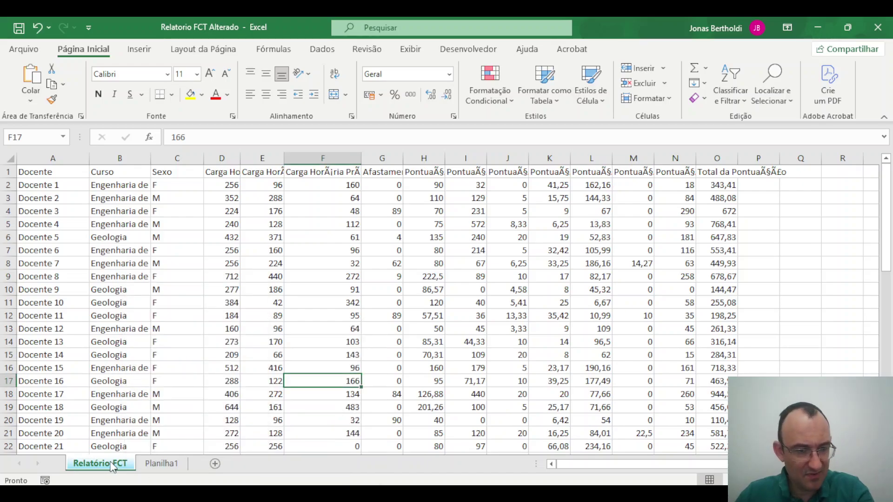
{"action": "left_click", "coordinate": [161, 464]}
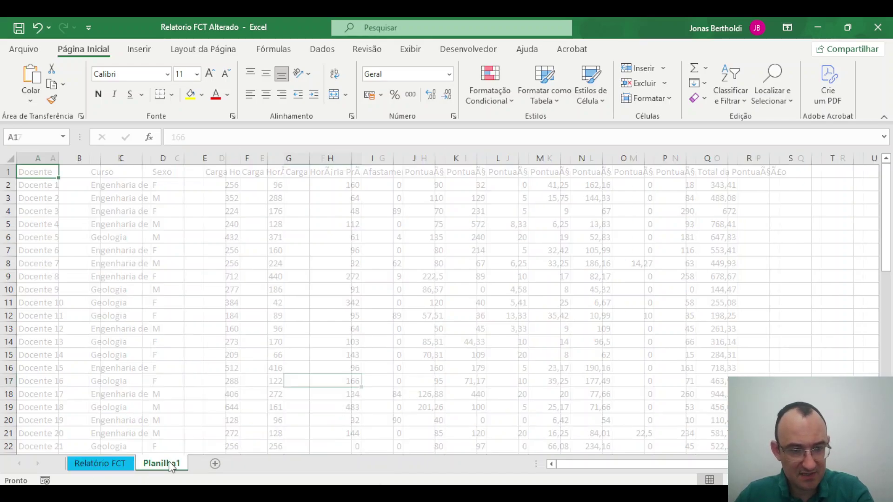
{"action": "left_click", "coordinate": [101, 464]}
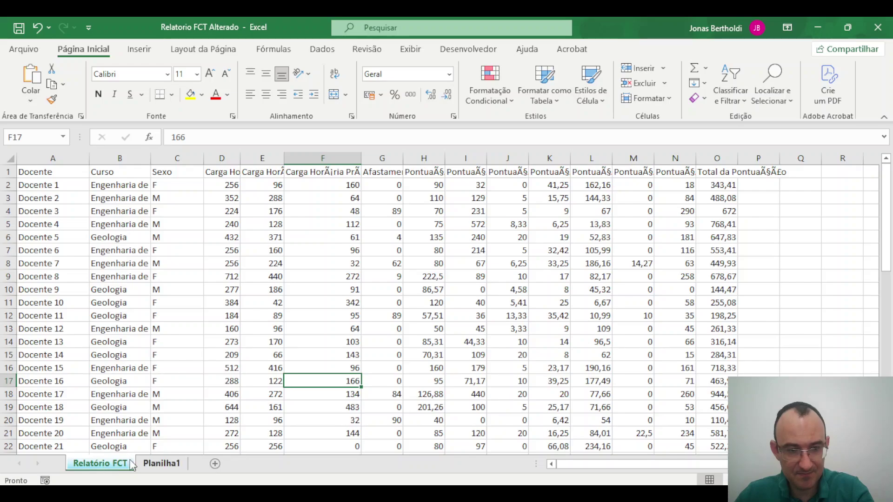
Remove the tab color from the Relatório FCT sheet by choosing no color
{"action": "double_click", "coordinate": [104, 463]}
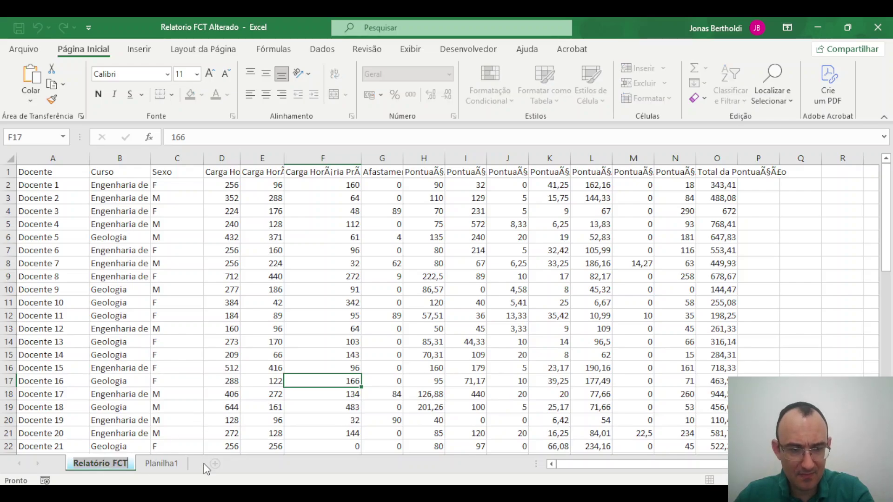
{"action": "left_click", "coordinate": [165, 464]}
{"action": "right_click", "coordinate": [120, 462]}
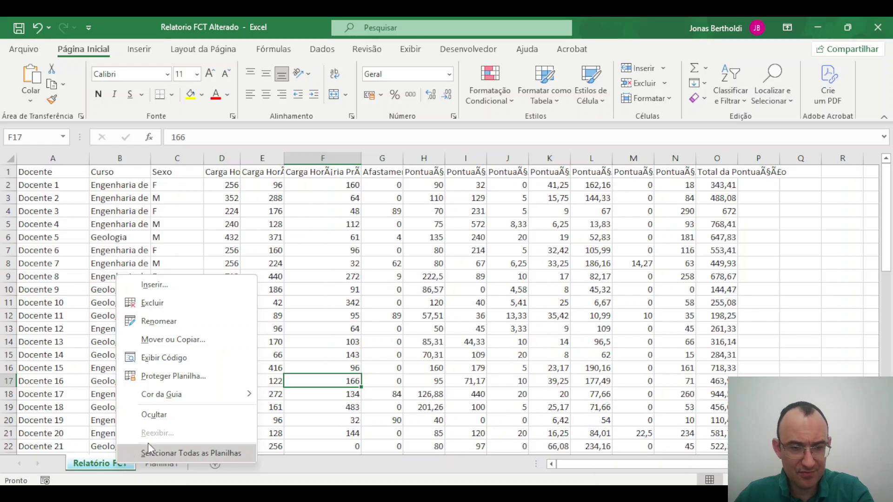
{"action": "mouse_move", "coordinate": [170, 399]}
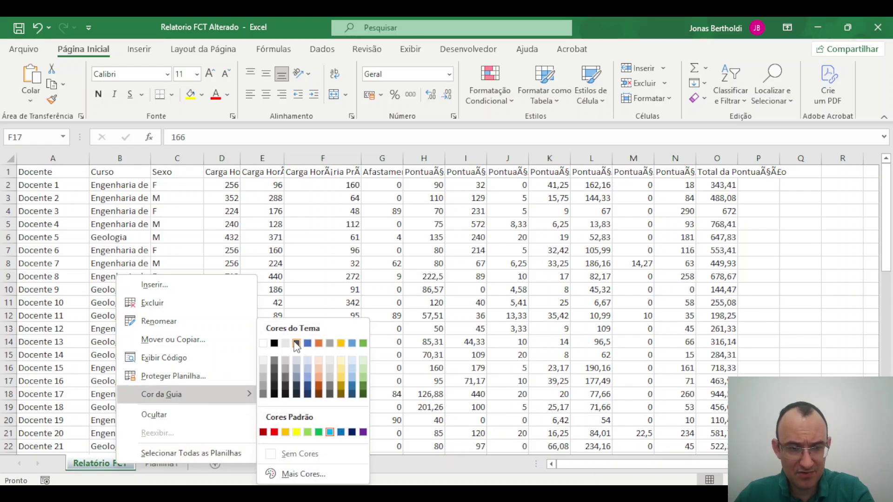
{"action": "left_click", "coordinate": [304, 460]}
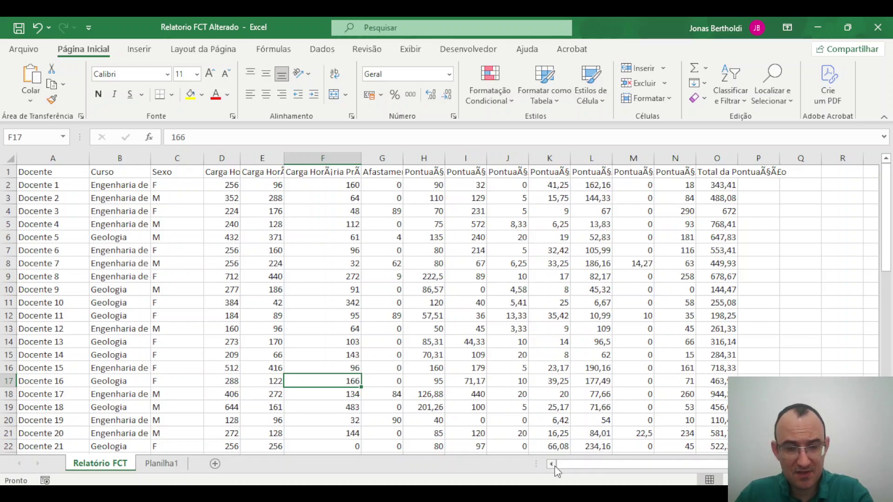
Widen the sheet tab area slightly by shortening the horizontal scroll bar
{"action": "left_click_drag", "start_coordinate": [536, 464], "coordinate": [565, 466]}
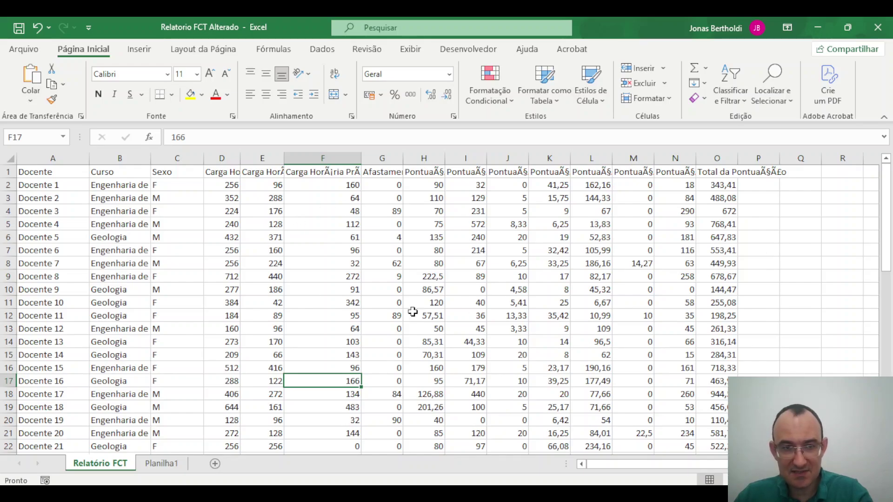
View the print preview of the Relatório FCT sheet and return to the worksheet
{"action": "left_click", "coordinate": [22, 50]}
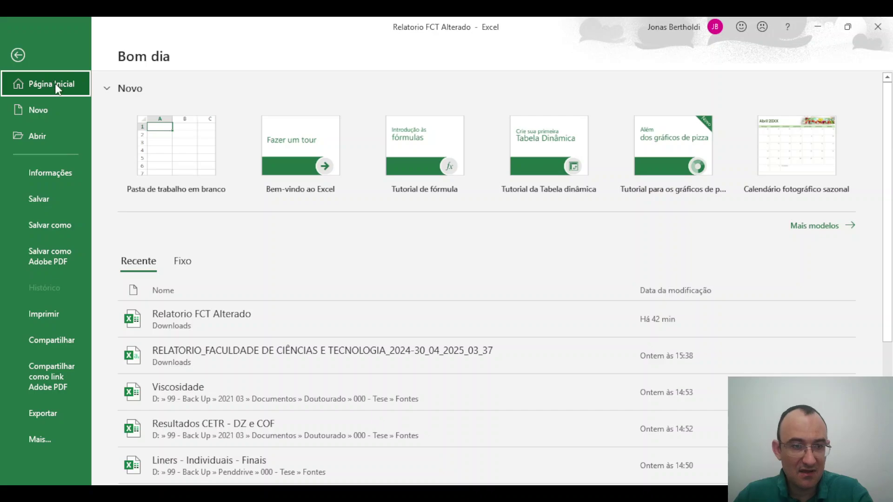
{"action": "left_click", "coordinate": [50, 315]}
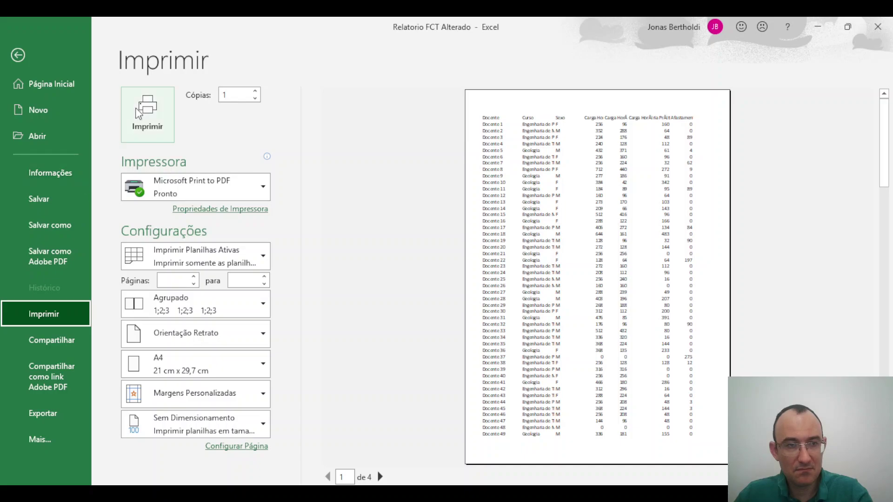
{"action": "left_click", "coordinate": [80, 83]}
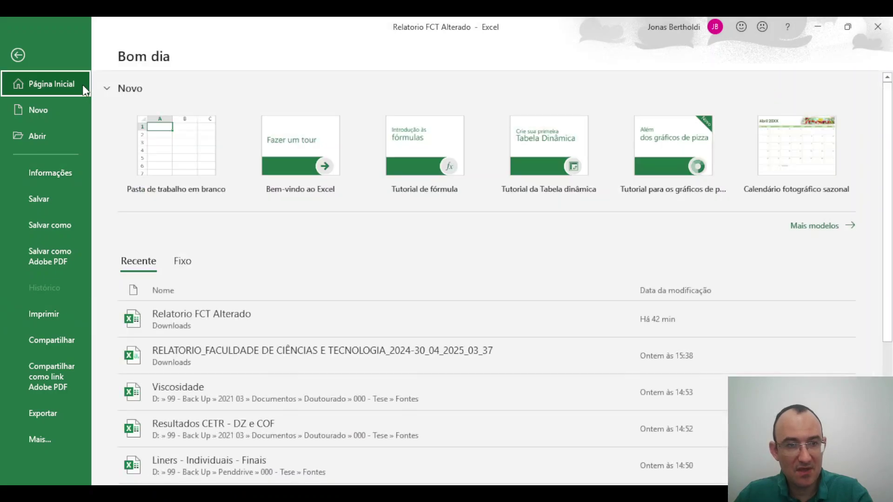
{"action": "left_click", "coordinate": [19, 55]}
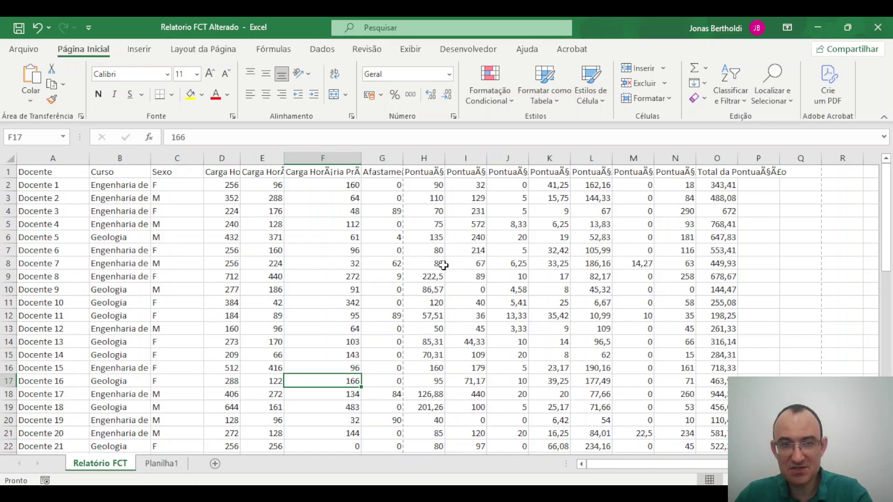
Hide the gridlines on the Relatório FCT sheet
{"action": "left_click", "coordinate": [411, 49]}
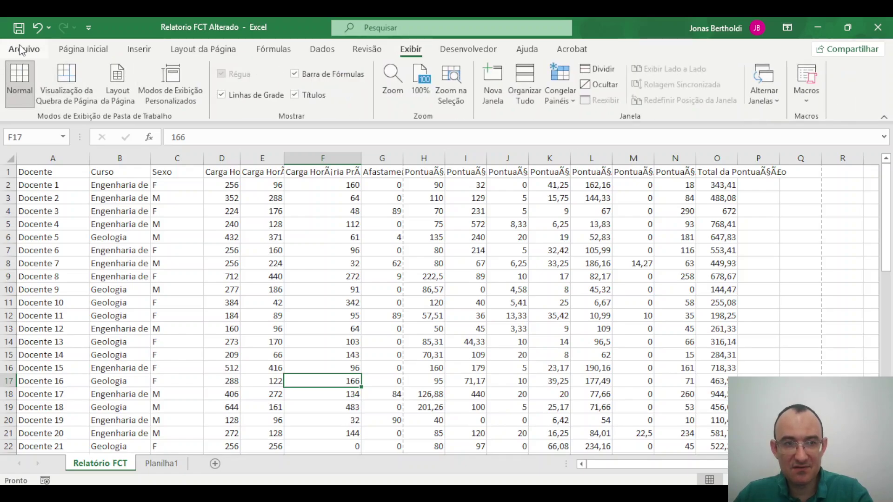
{"action": "left_click", "coordinate": [242, 97]}
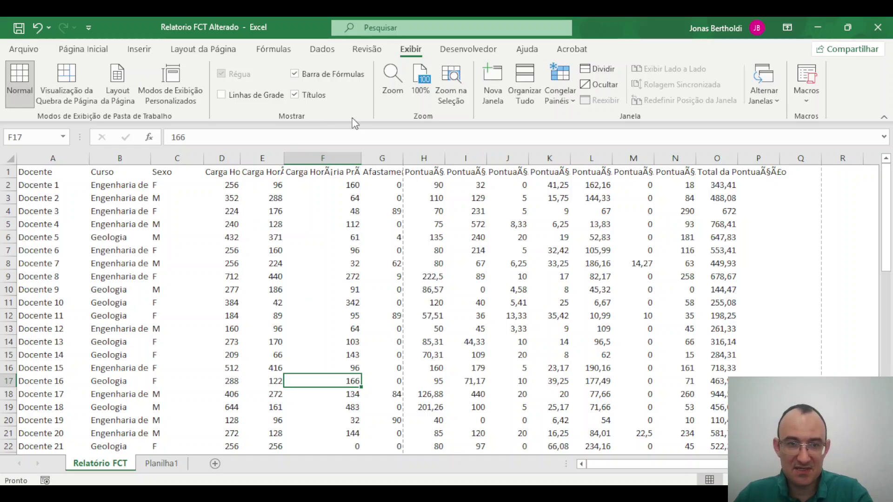
Show the gridlines again on the Relatório FCT sheet
{"action": "left_click", "coordinate": [247, 95]}
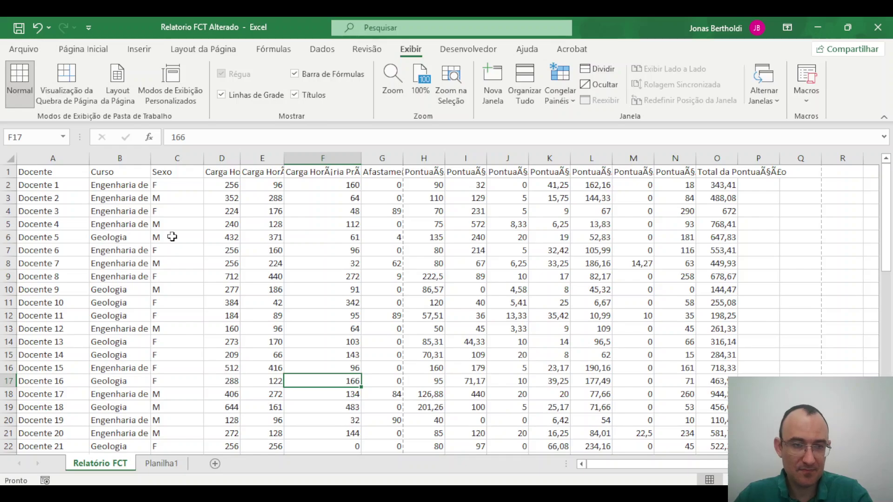
Select the whole data table from A1 to O57 and review the available font size, border, fill colour and font colour options
{"action": "left_click", "coordinate": [103, 50]}
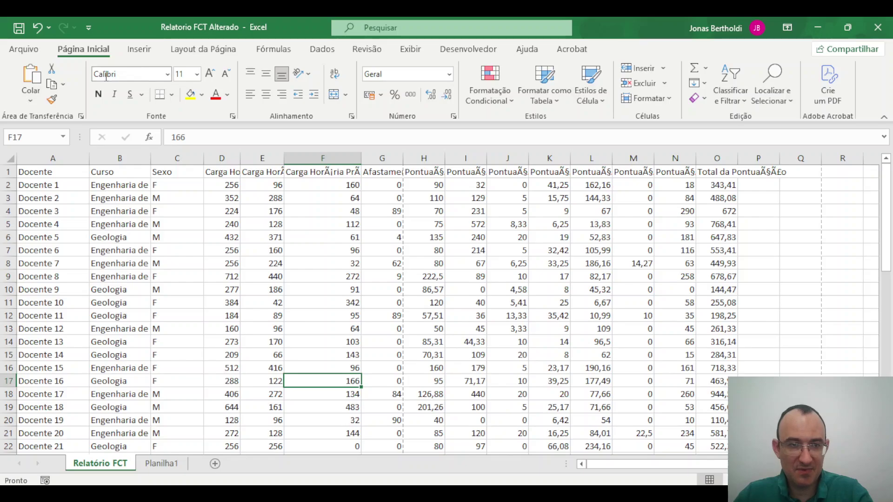
{"action": "left_click", "coordinate": [52, 173]}
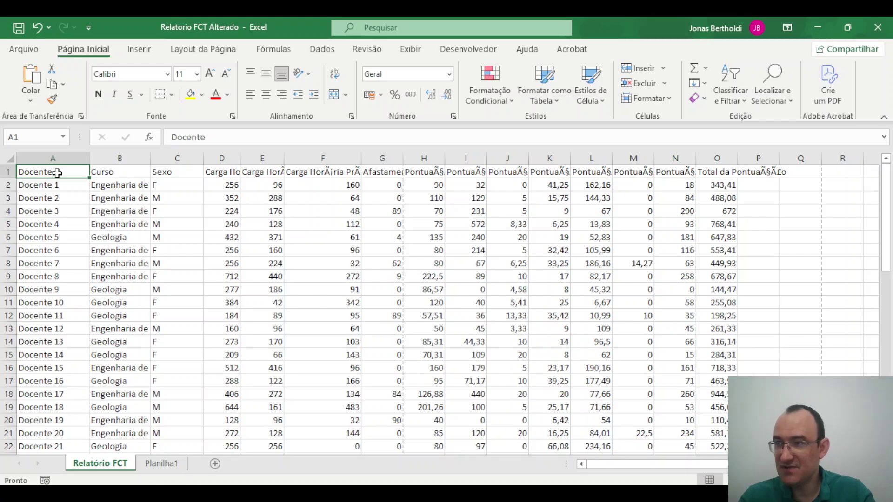
{"action": "key", "text": "ctrl+shift+Right"}
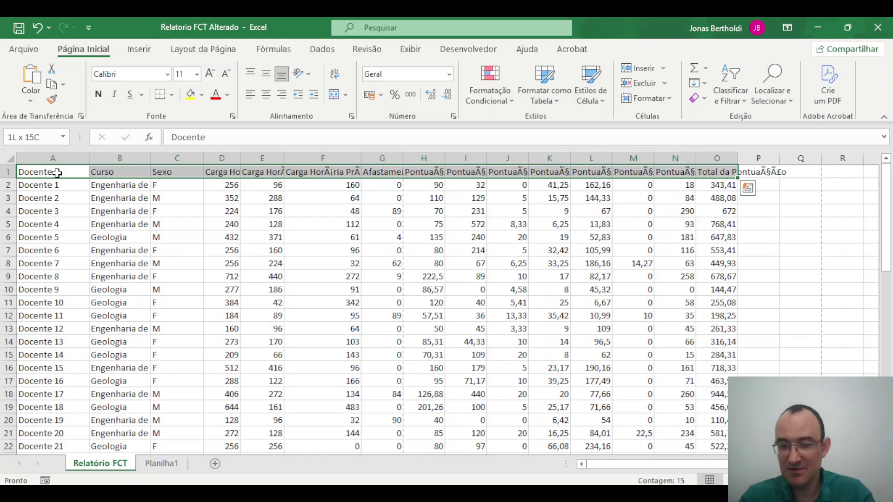
{"action": "key", "text": "ctrl+shift+Down"}
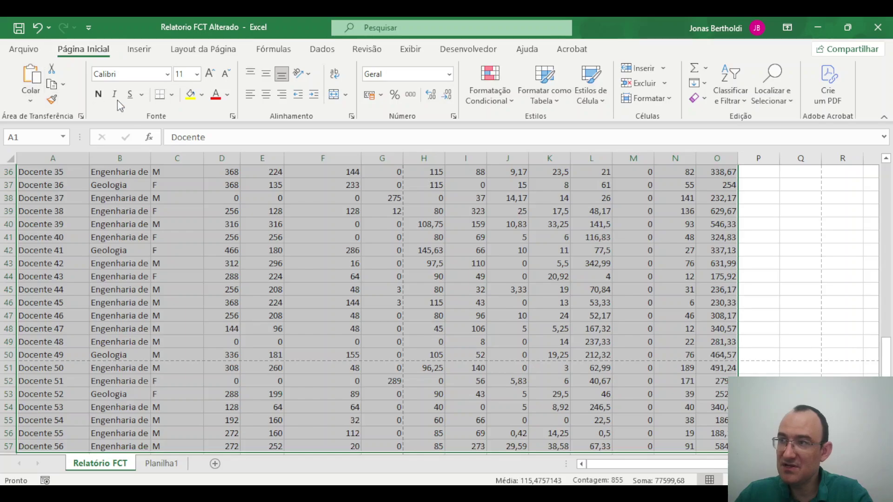
{"action": "left_click", "coordinate": [196, 74]}
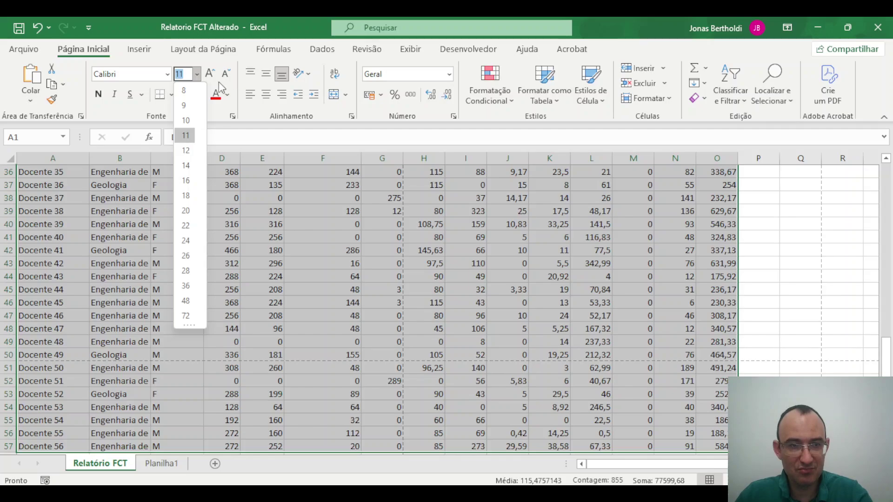
{"action": "left_click", "coordinate": [115, 107]}
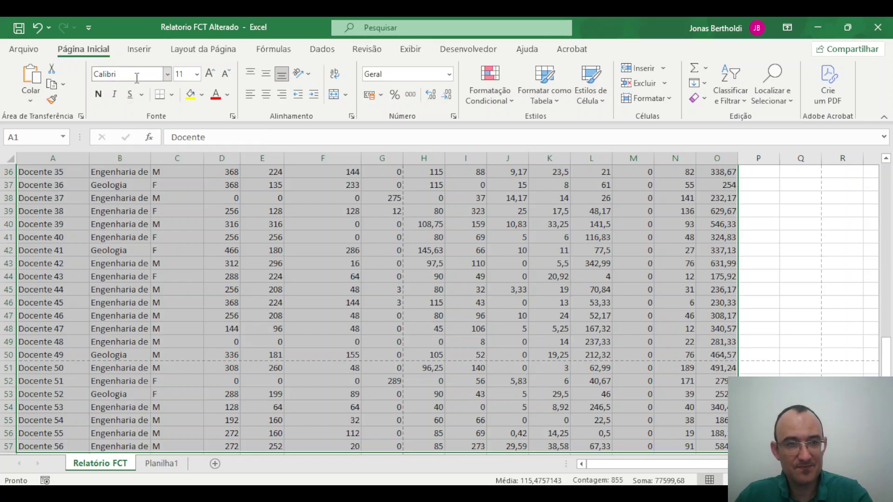
{"action": "left_click", "coordinate": [172, 95]}
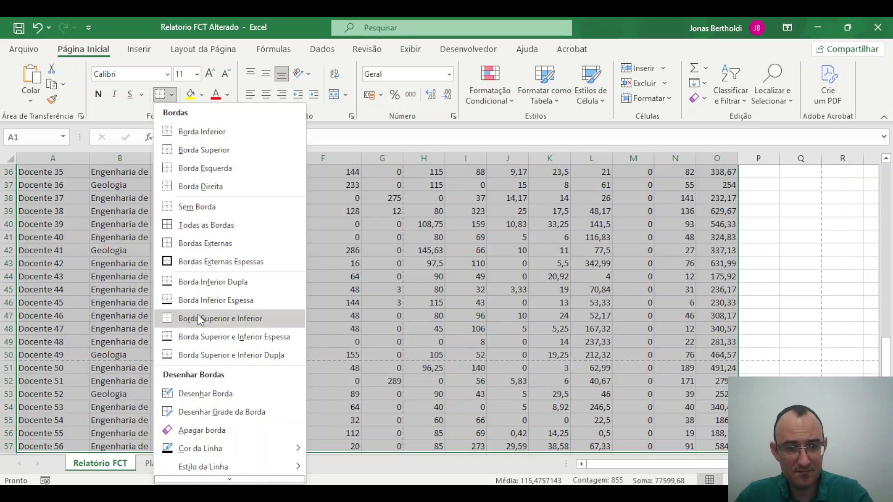
{"action": "left_click", "coordinate": [201, 95]}
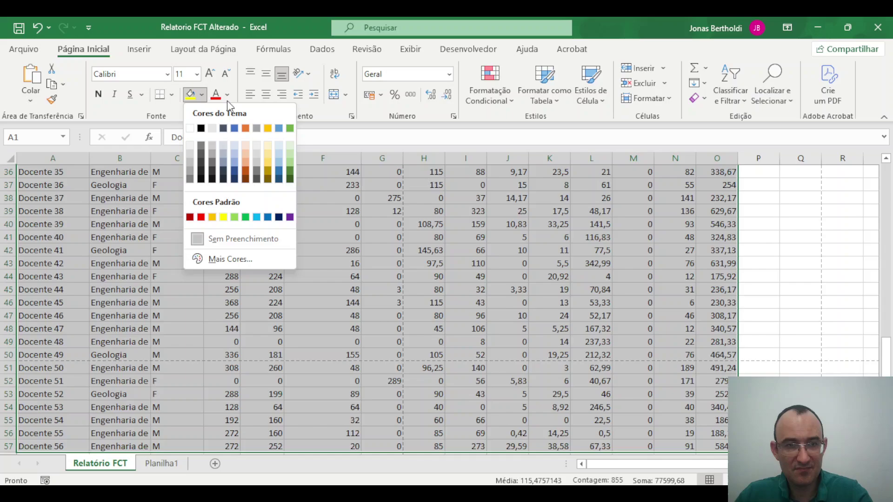
{"action": "left_click", "coordinate": [228, 95]}
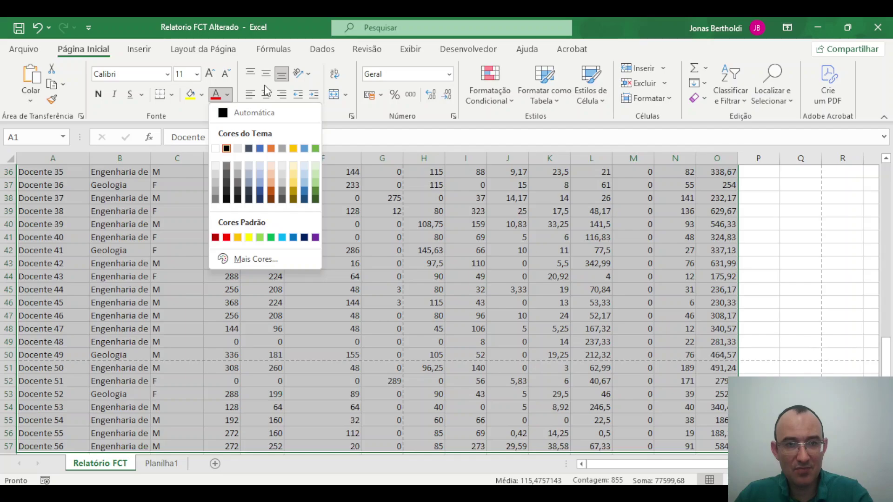
{"action": "left_click", "coordinate": [335, 120]}
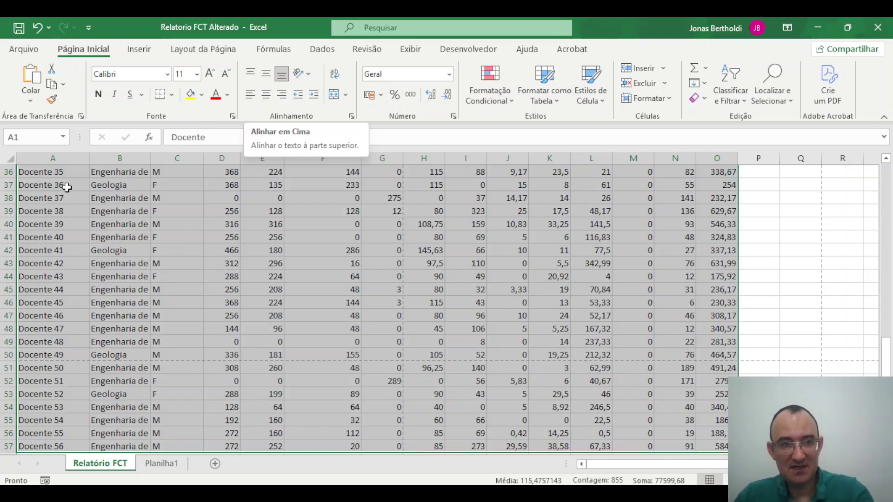
{"action": "scroll", "coordinate": [67, 186], "scroll_direction": "up", "scroll_amount": 12}
{"action": "left_click", "coordinate": [238, 288]}
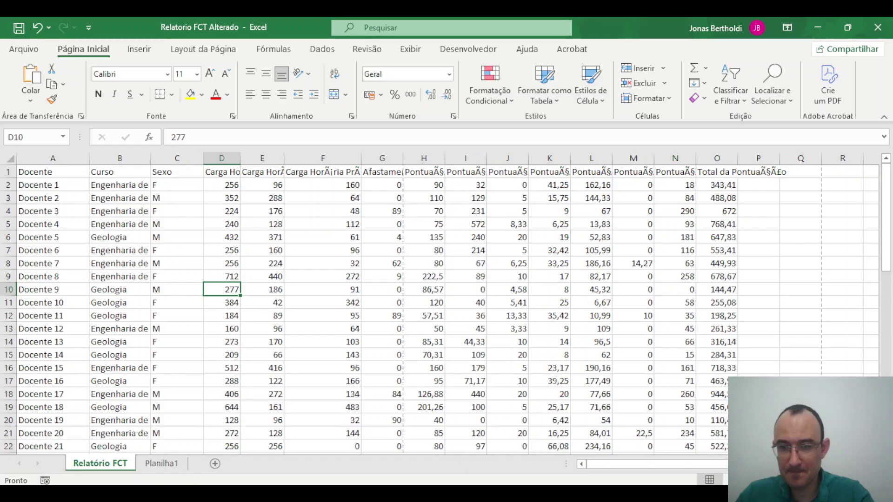
{"action": "left_click_drag", "start_coordinate": [763, 464], "coordinate": [778, 464]}
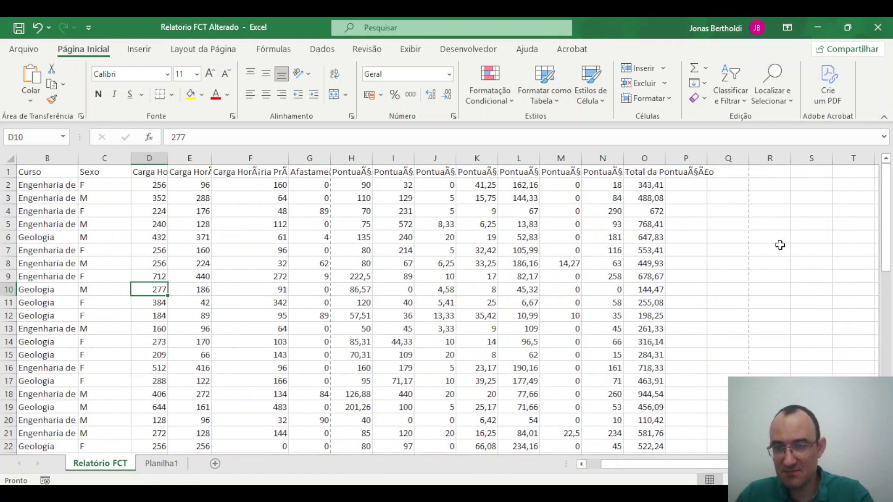
Enter the letter "a" in every cell of the range B2:D4 on the Planilha1 sheet
{"action": "left_click", "coordinate": [167, 467]}
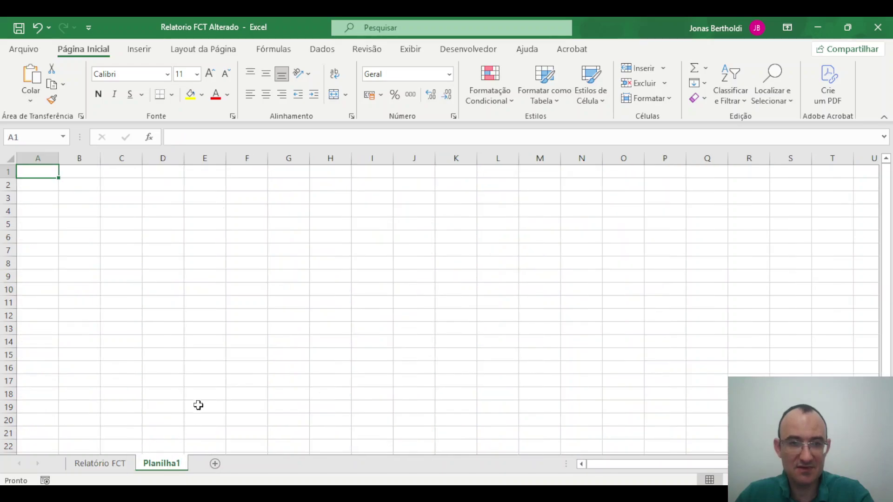
{"action": "left_click", "coordinate": [74, 182]}
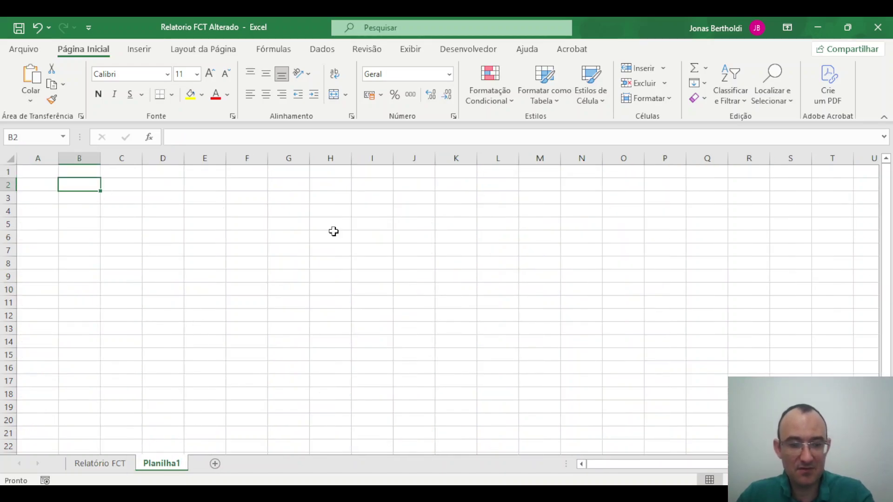
{"action": "type", "text": "a"}
{"action": "left_click", "coordinate": [133, 185]}
{"action": "type", "text": "a"}
{"action": "left_click", "coordinate": [161, 185]}
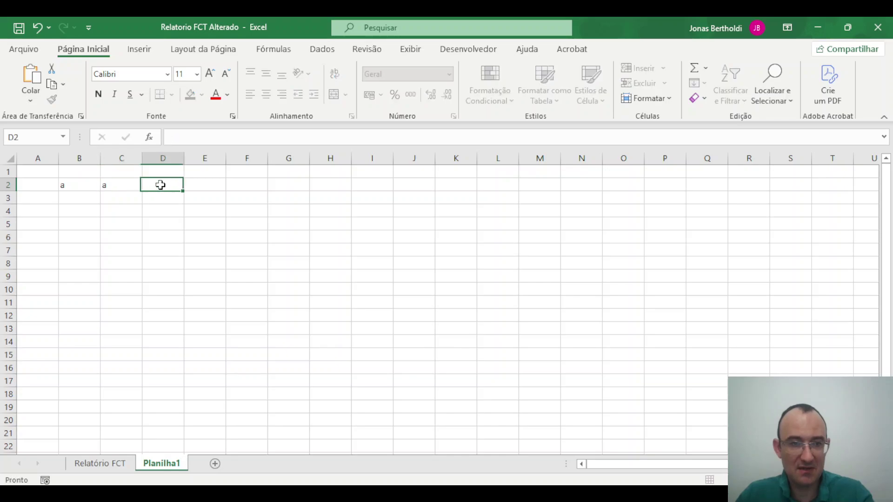
{"action": "type", "text": "a"}
{"action": "left_click", "coordinate": [85, 195]}
{"action": "type", "text": "a"}
{"action": "left_click", "coordinate": [116, 196]}
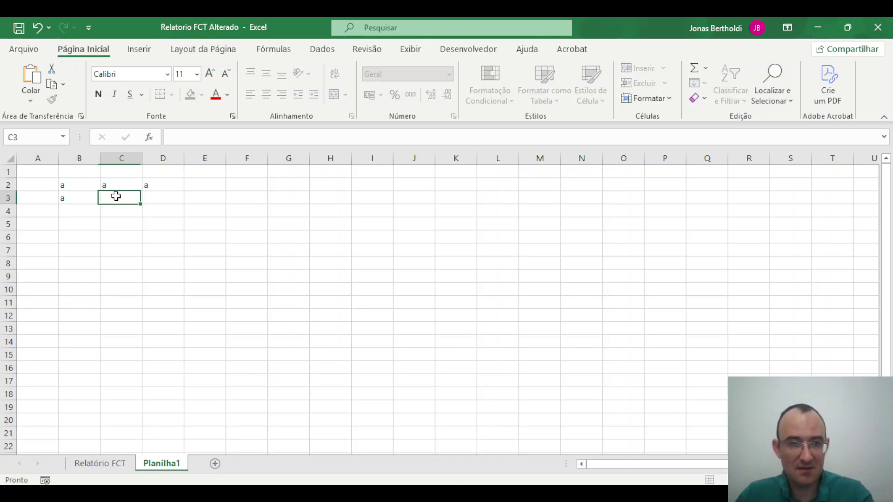
{"action": "type", "text": "a"}
{"action": "left_click", "coordinate": [172, 200]}
{"action": "type", "text": "a"}
{"action": "left_click", "coordinate": [85, 210]}
{"action": "type", "text": "a"}
{"action": "left_click", "coordinate": [122, 210]}
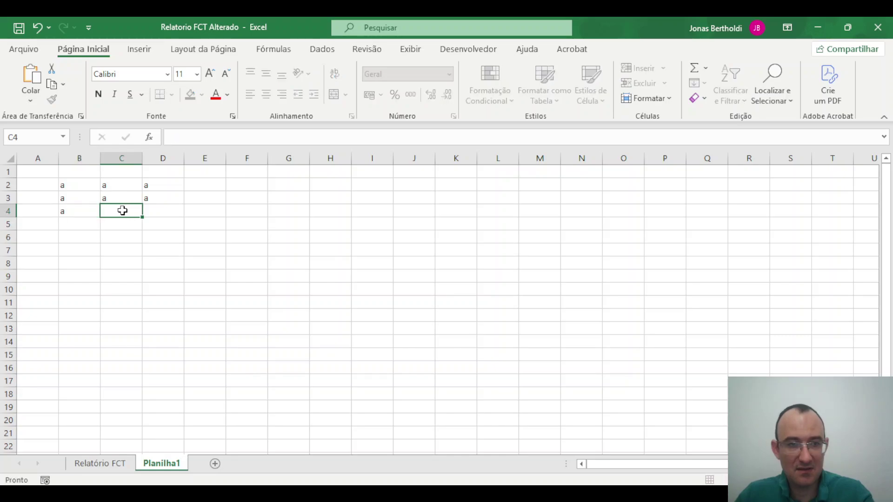
{"action": "type", "text": "a"}
{"action": "left_click", "coordinate": [158, 209]}
{"action": "type", "text": "a"}
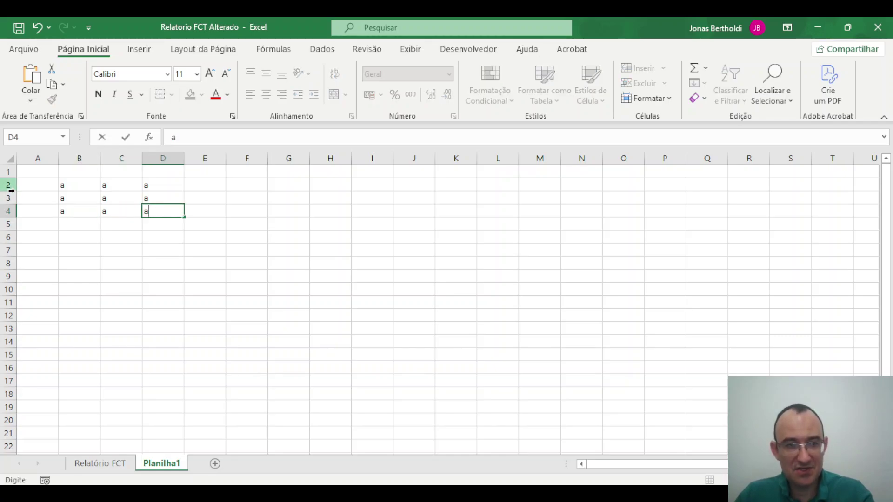
{"action": "left_click", "coordinate": [66, 224]}
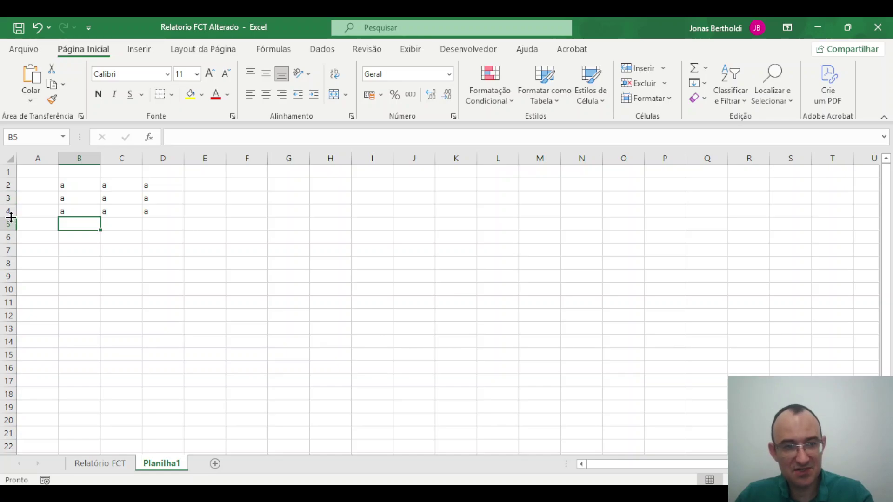
Enlarge rows 2 to 4 by hand to an equal height of about 49.5
{"action": "left_click_drag", "start_coordinate": [11, 217], "coordinate": [10, 234]}
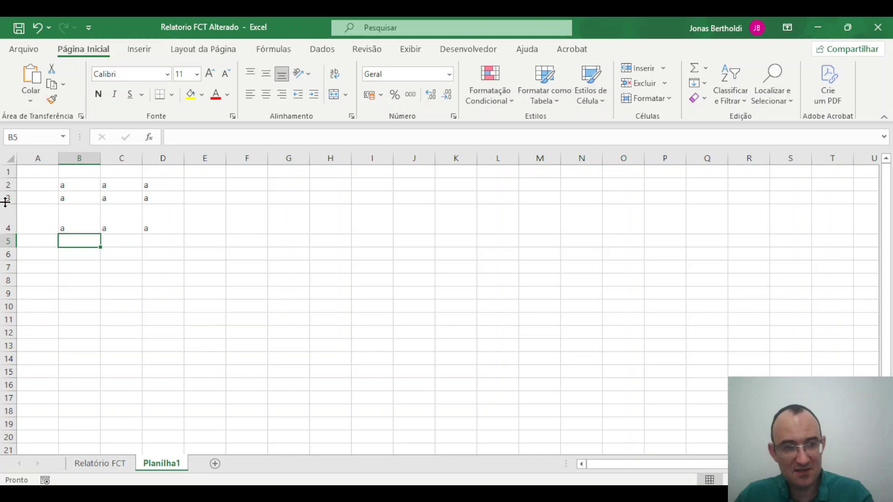
{"action": "mouse_move", "coordinate": [9, 204]}
{"action": "left_mouse_down"}
{"action": "mouse_move", "coordinate": [10, 221]}
{"action": "mouse_move", "coordinate": [9, 185]}
{"action": "mouse_move", "coordinate": [9, 207]}
{"action": "left_mouse_up"}
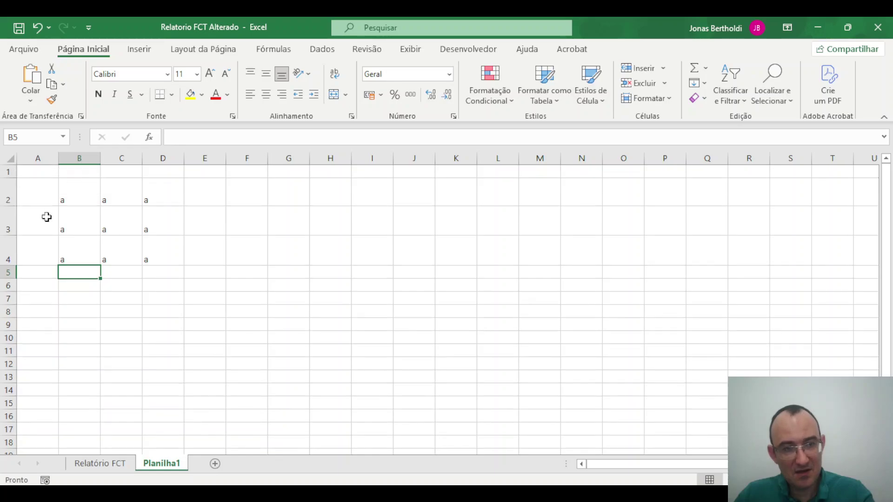
{"action": "left_click", "coordinate": [5, 203]}
{"action": "left_click_drag", "start_coordinate": [4, 203], "coordinate": [16, 280]}
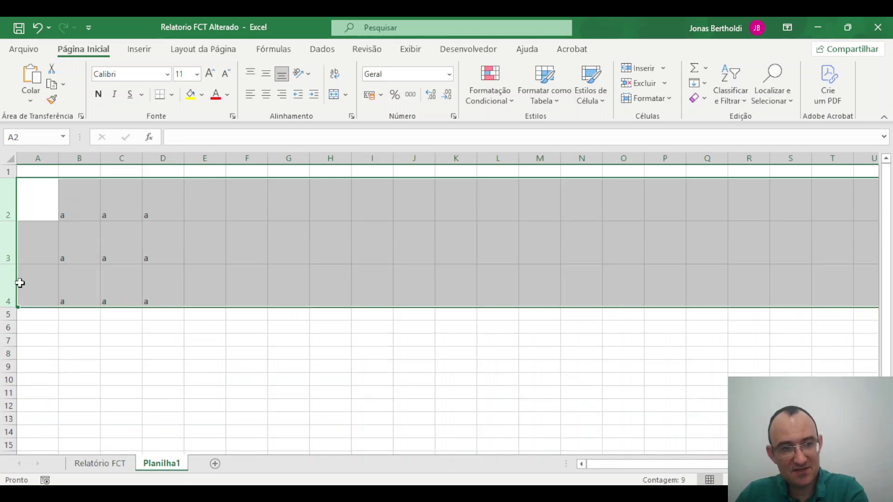
Widen columns B to D together by hand to a width of about 14.43
{"action": "left_click_drag", "start_coordinate": [100, 158], "coordinate": [176, 158]}
{"action": "left_click_drag", "start_coordinate": [115, 159], "coordinate": [128, 158]}
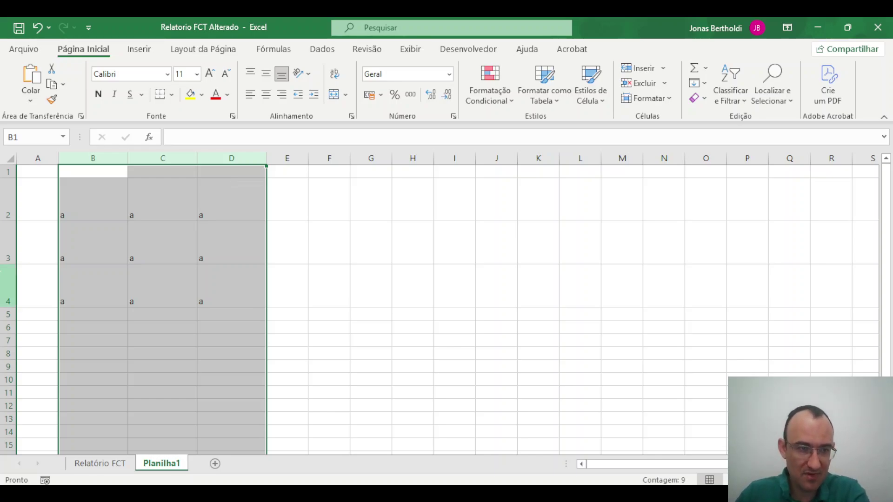
Set the width of columns B to D to exactly 16
{"action": "right_click", "coordinate": [110, 158]}
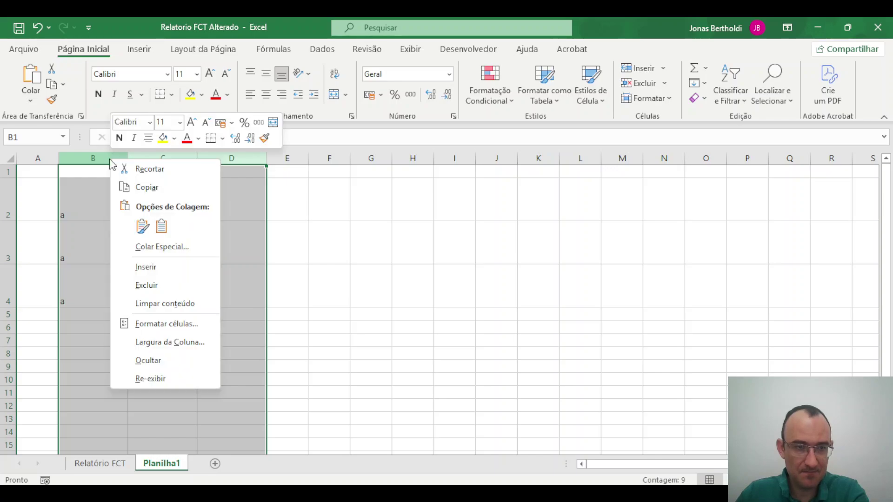
{"action": "left_click", "coordinate": [180, 345]}
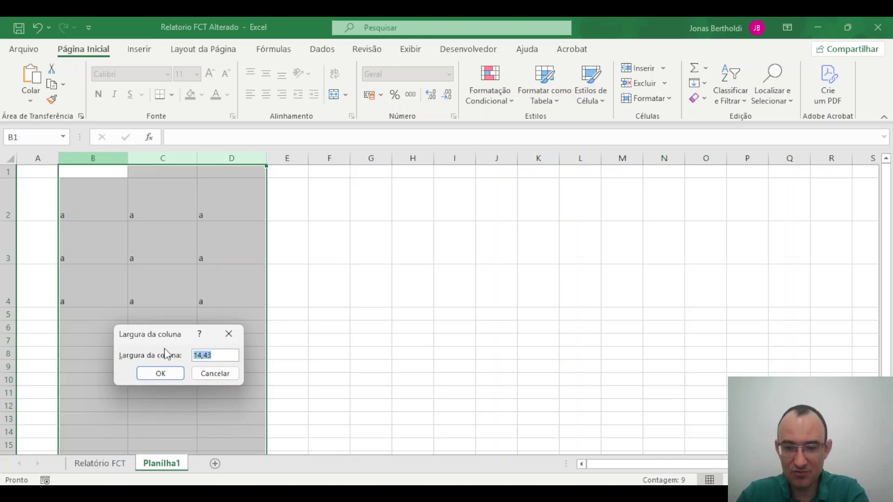
{"action": "type", "text": "16"}
{"action": "key", "text": "Return"}
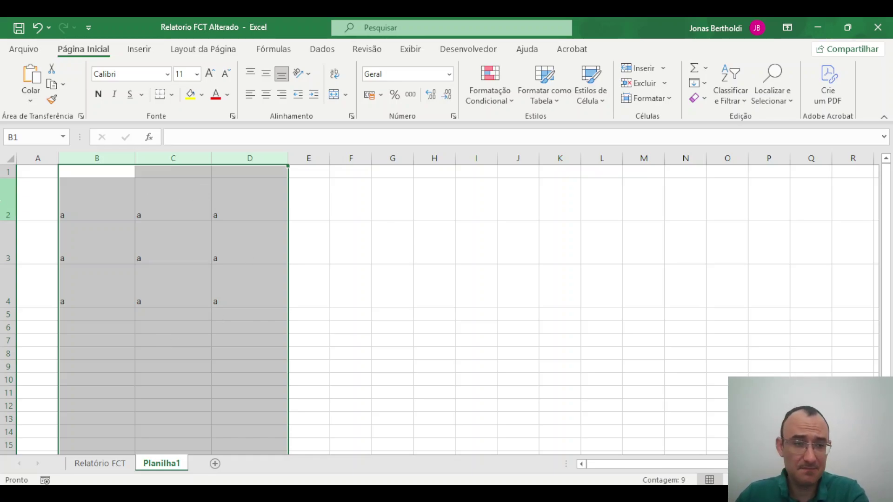
Set the height of rows 2 to 4 to exactly 50 and deselect the rows
{"action": "left_click_drag", "start_coordinate": [7, 207], "coordinate": [6, 303]}
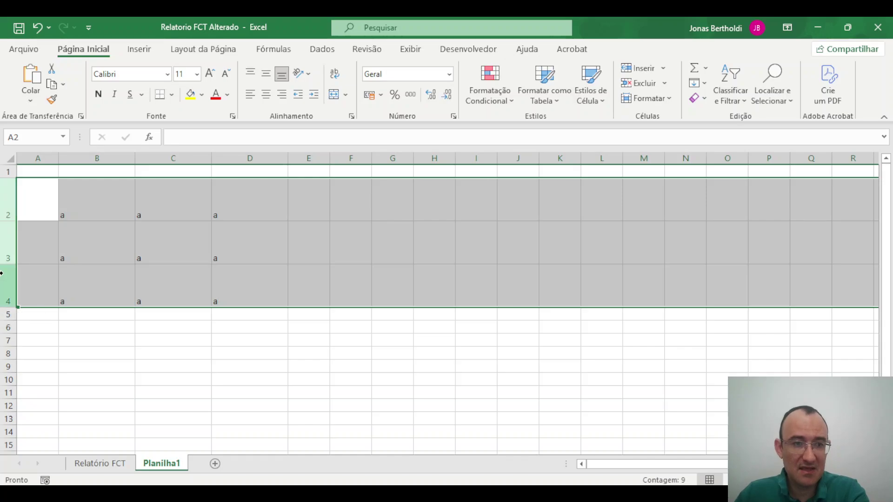
{"action": "right_click", "coordinate": [10, 252]}
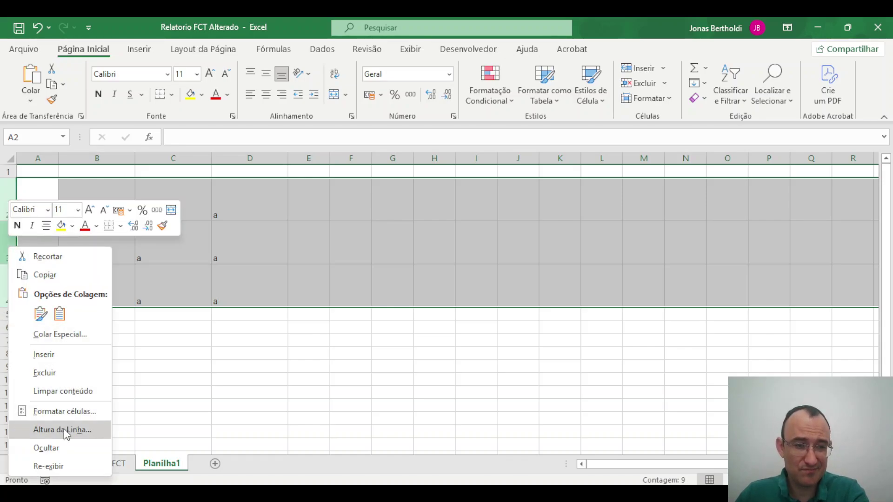
{"action": "left_click", "coordinate": [64, 430]}
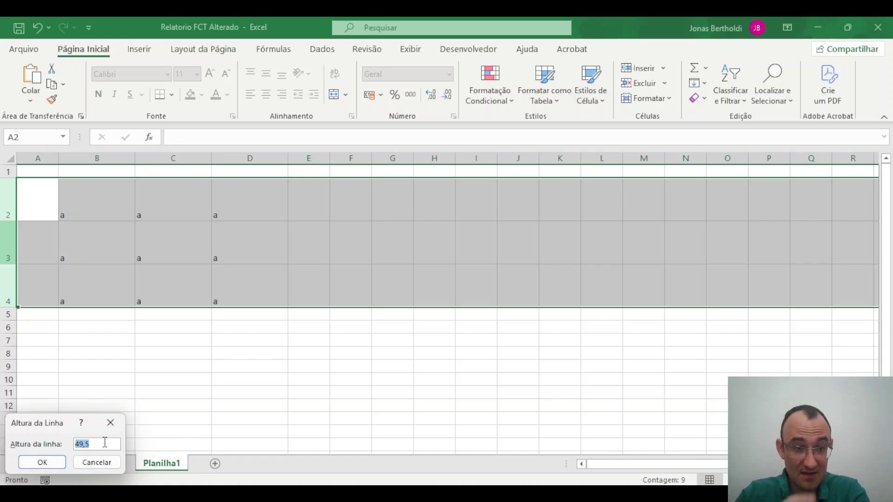
{"action": "type", "text": "50"}
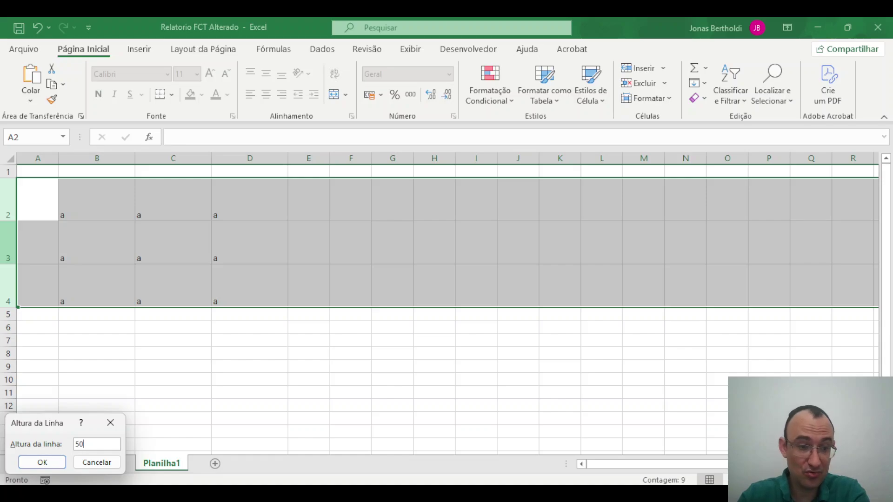
{"action": "key", "text": "Return"}
{"action": "left_click", "coordinate": [219, 379]}
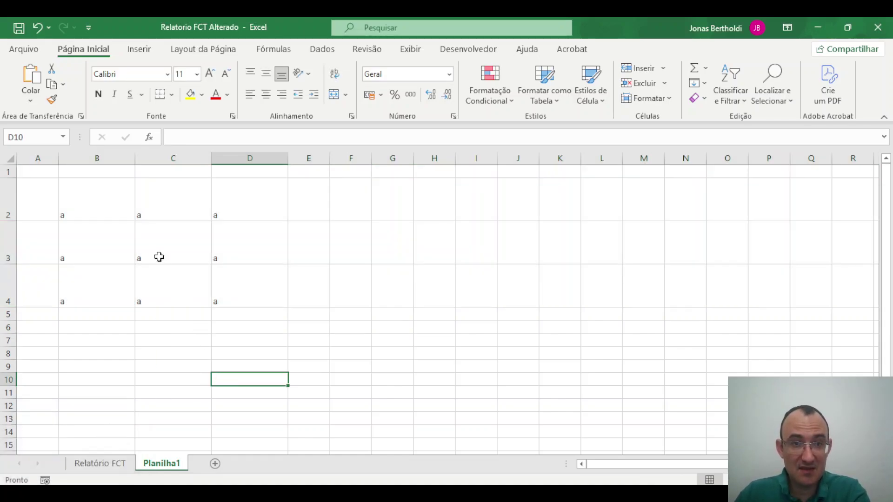
Align the row 2 text to the top of its cells, with B2 left, C2 centred and D2 right
{"action": "left_click", "coordinate": [96, 203]}
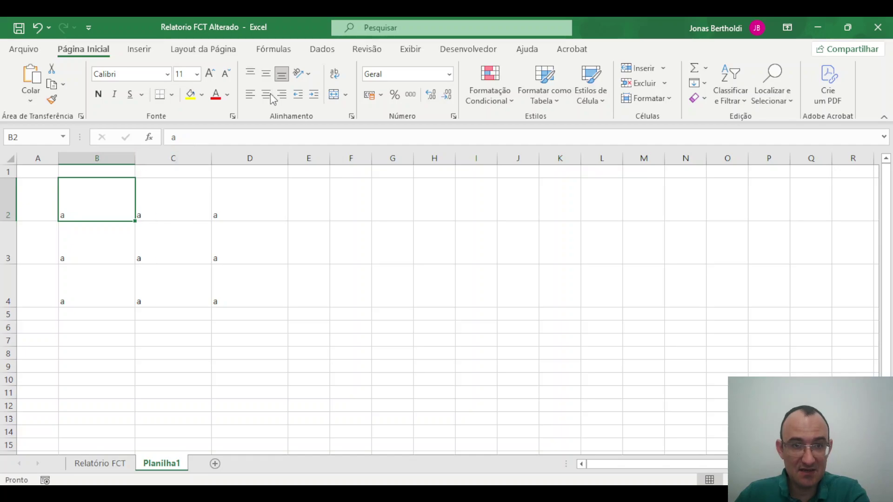
{"action": "left_click", "coordinate": [251, 74]}
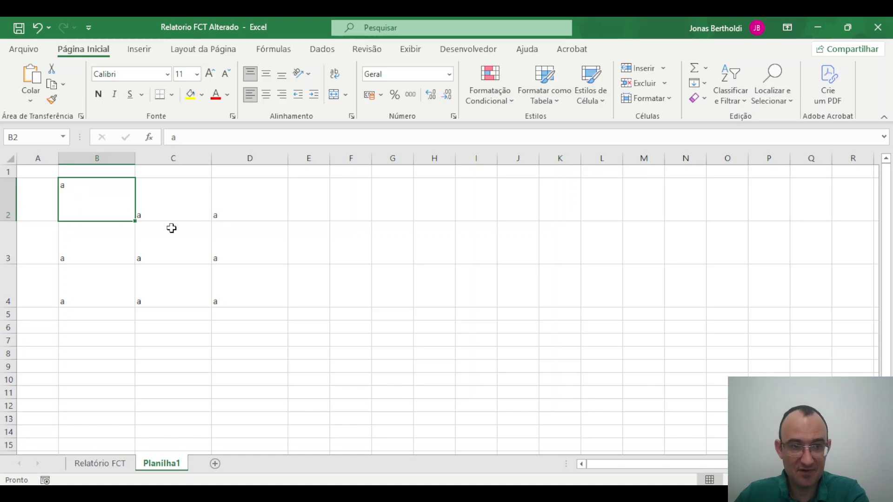
{"action": "left_click", "coordinate": [187, 200]}
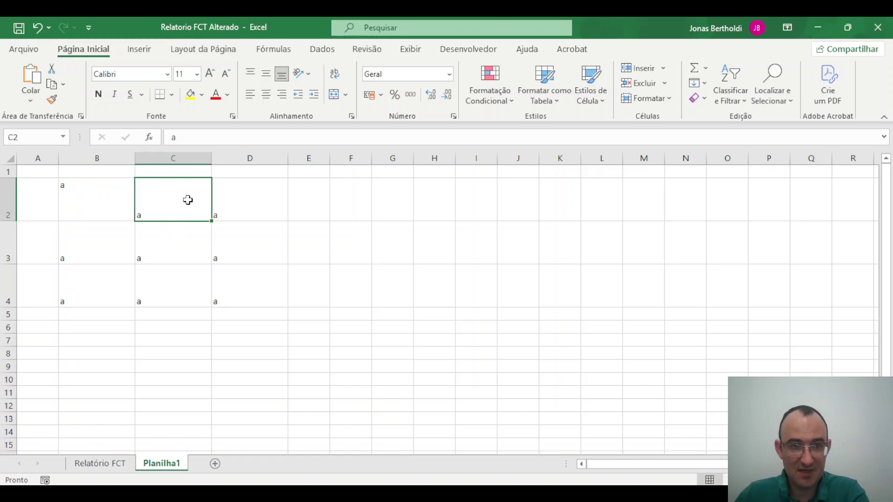
{"action": "left_click", "coordinate": [252, 75]}
{"action": "left_click", "coordinate": [266, 96]}
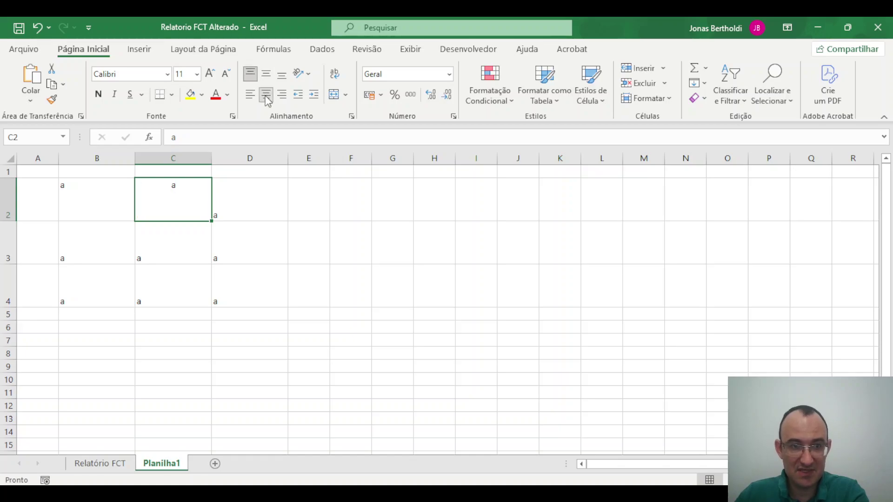
{"action": "left_click", "coordinate": [221, 205]}
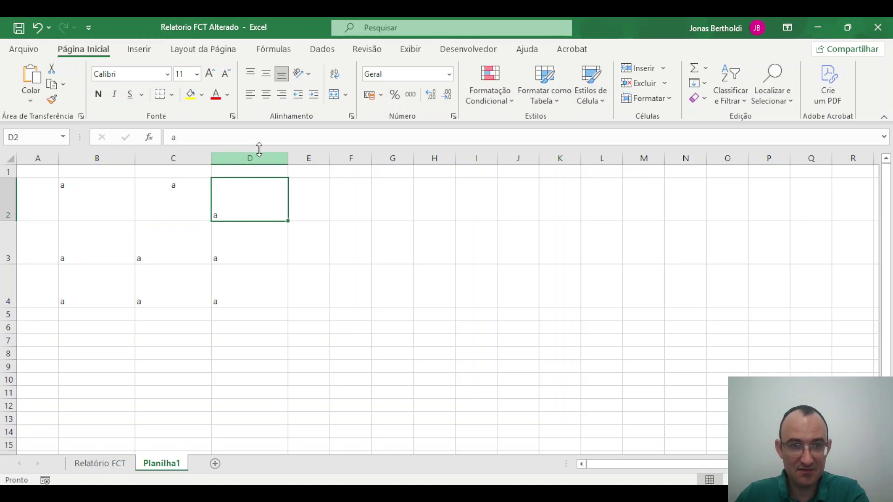
{"action": "left_click", "coordinate": [251, 74]}
{"action": "left_click", "coordinate": [282, 94]}
Align the row 3 text vertically to the middle, with B3 left, C3 centred and D3 right
{"action": "left_click", "coordinate": [100, 254]}
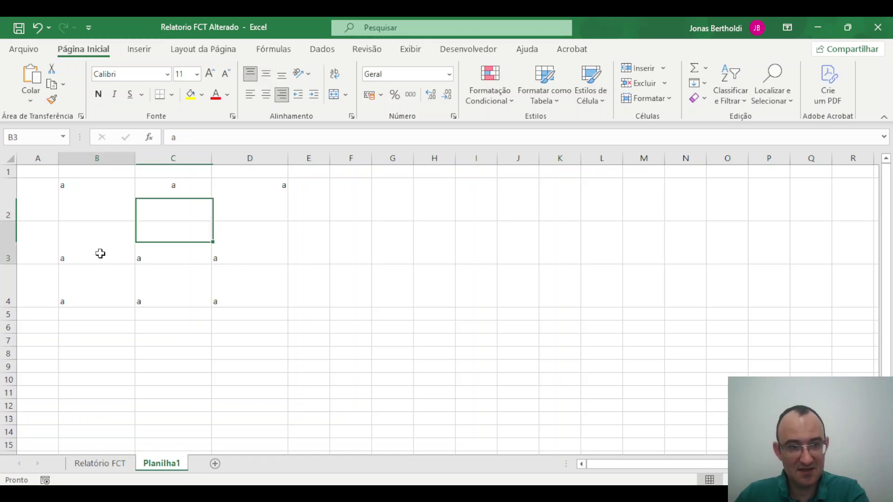
{"action": "left_click", "coordinate": [266, 95]}
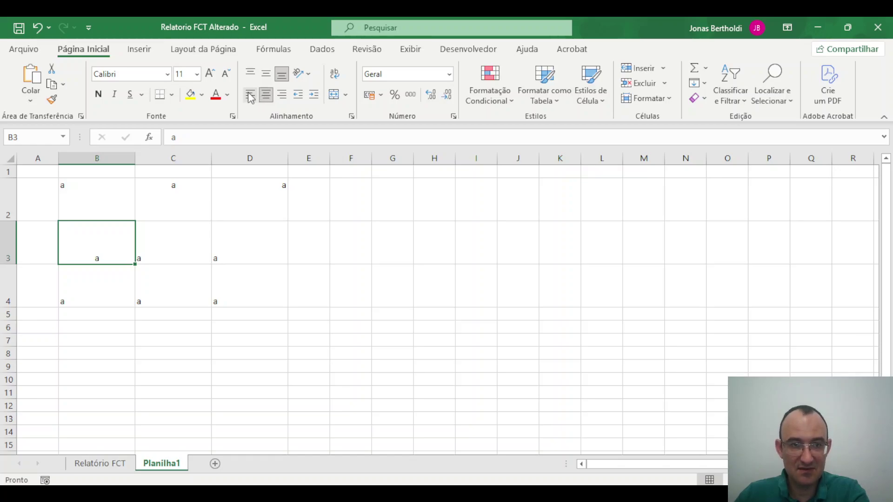
{"action": "left_click", "coordinate": [250, 95]}
{"action": "left_click", "coordinate": [266, 74]}
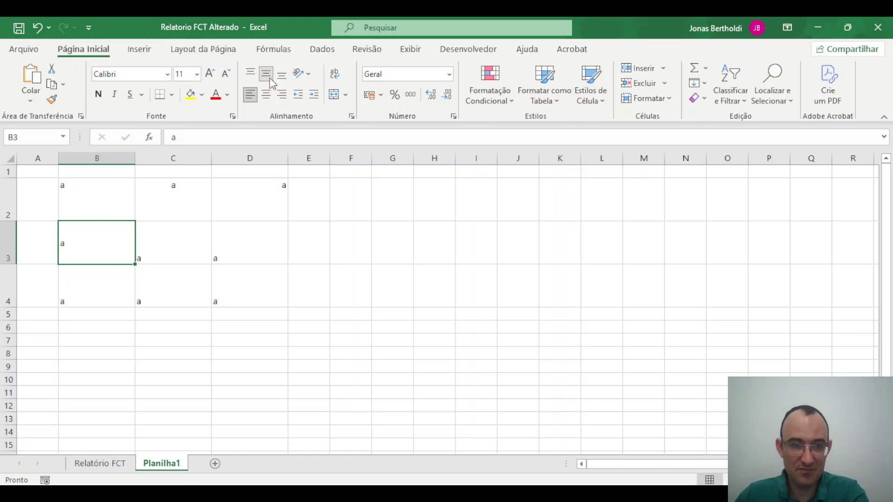
{"action": "left_click", "coordinate": [192, 251]}
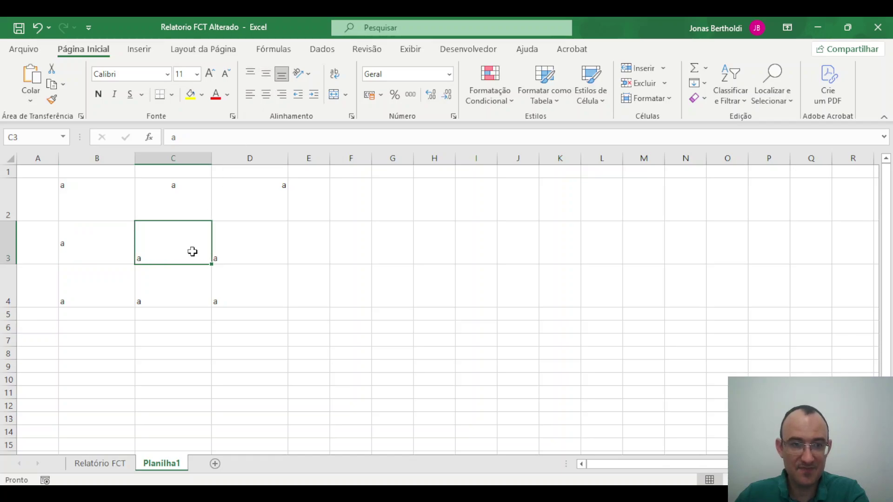
{"action": "left_click", "coordinate": [268, 95]}
{"action": "left_click", "coordinate": [266, 73]}
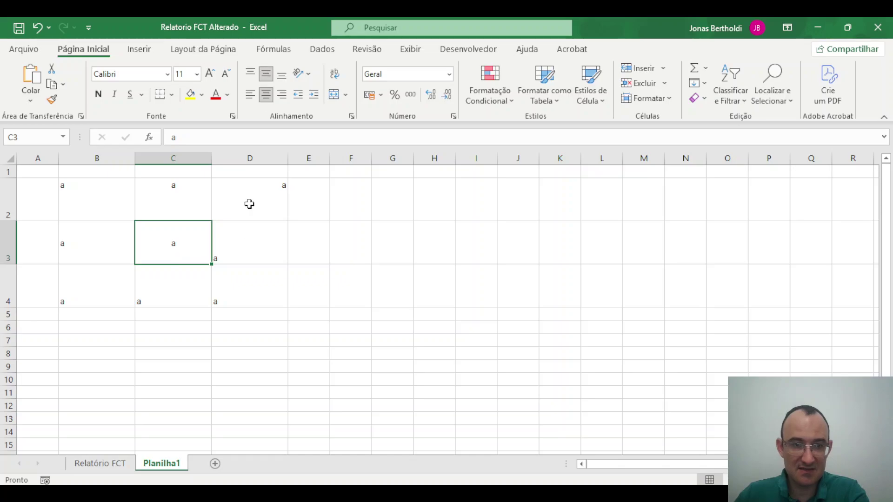
{"action": "left_click", "coordinate": [243, 250]}
{"action": "left_click", "coordinate": [282, 94]}
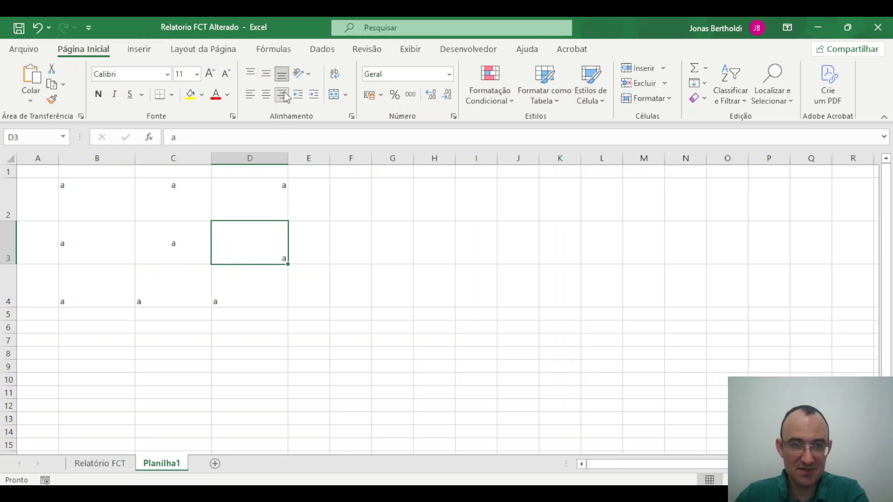
{"action": "left_click", "coordinate": [268, 76]}
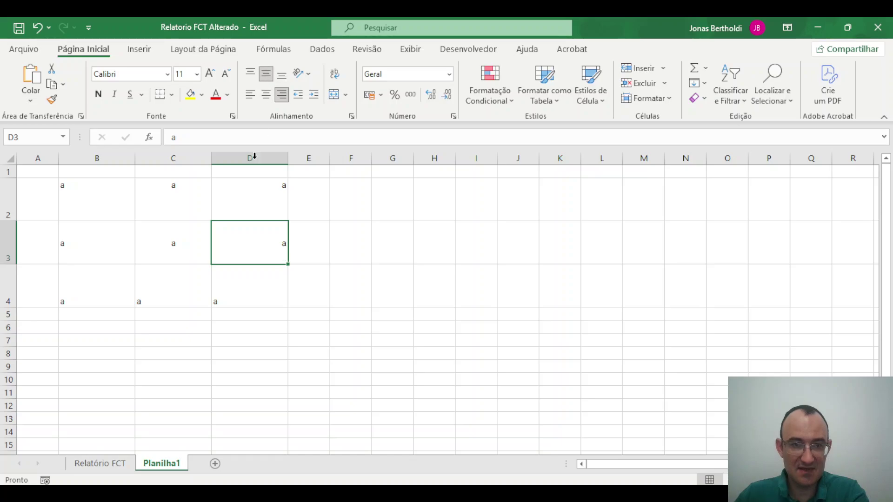
Align the bottom-set text of row 4 horizontally, with B4 left, C4 centred and D4 right
{"action": "left_click", "coordinate": [90, 293]}
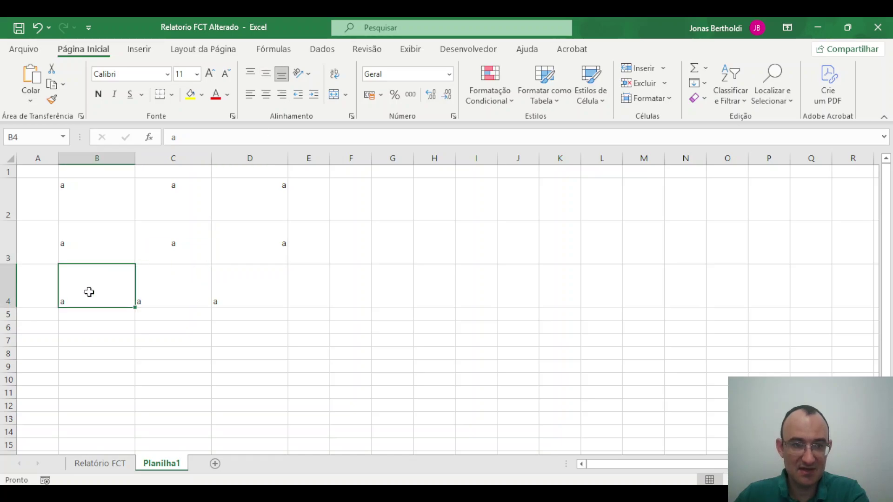
{"action": "left_click", "coordinate": [250, 96]}
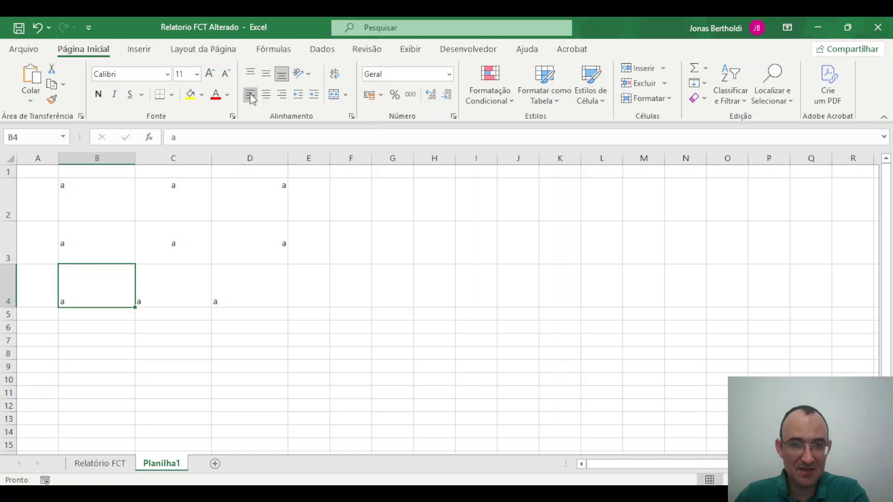
{"action": "left_click", "coordinate": [150, 299]}
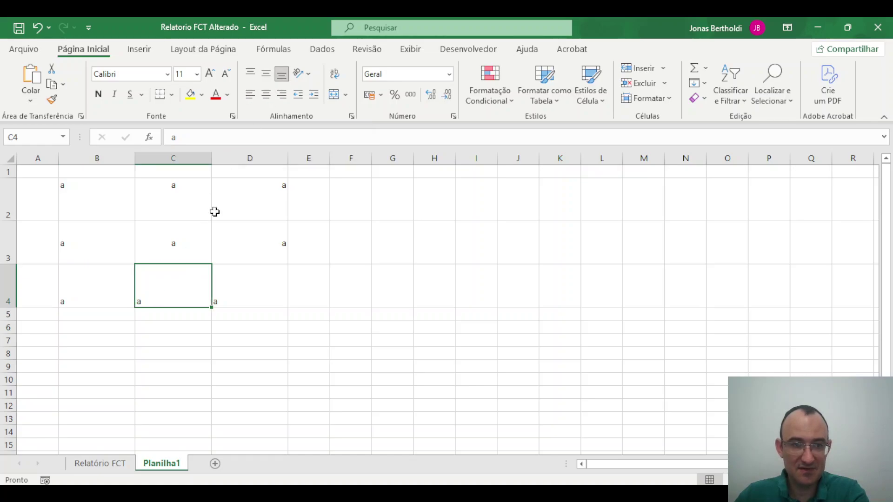
{"action": "left_click", "coordinate": [270, 95]}
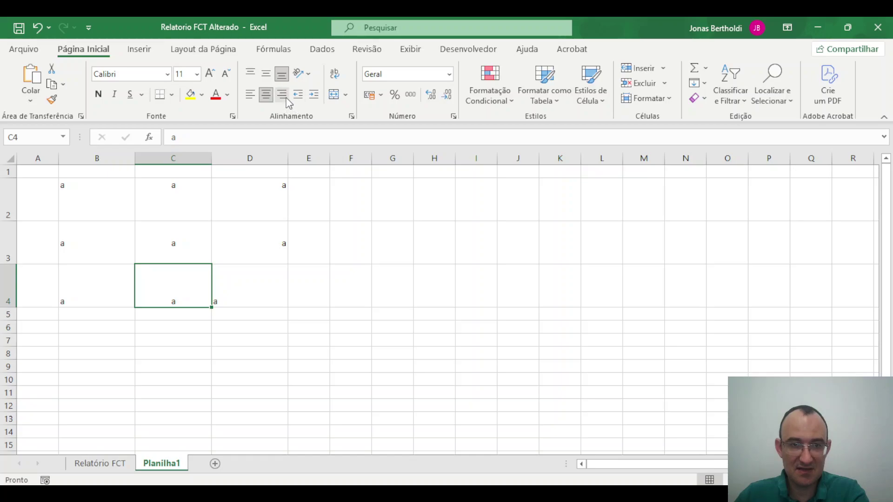
{"action": "left_click", "coordinate": [242, 301]}
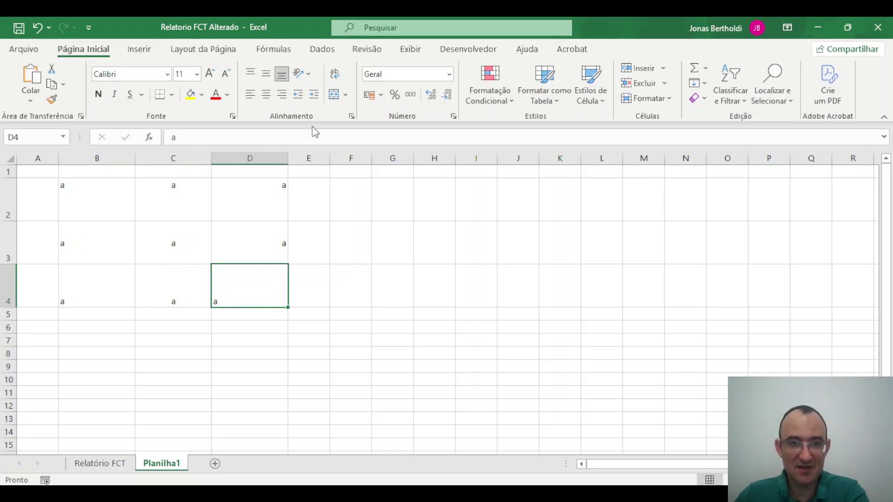
{"action": "left_click", "coordinate": [281, 95]}
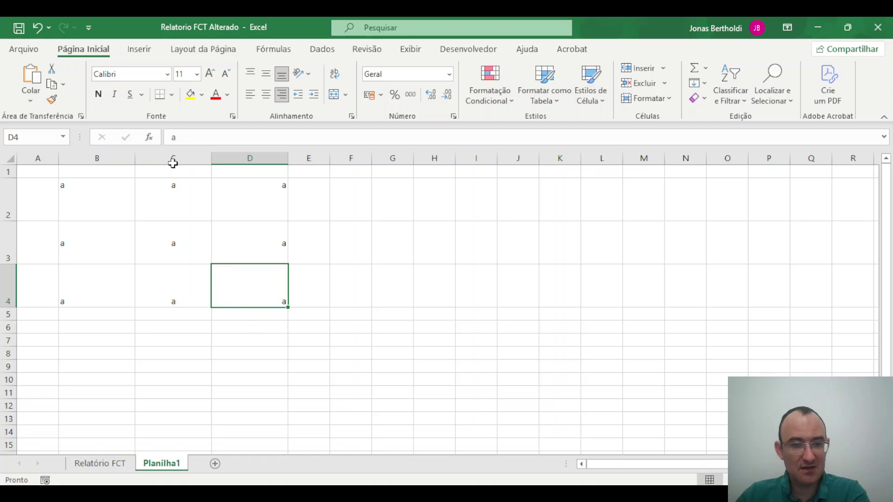
Change the workbook's theme fonts to the custom Times set, which uses Times New Roman
{"action": "left_click_drag", "start_coordinate": [105, 202], "coordinate": [261, 299]}
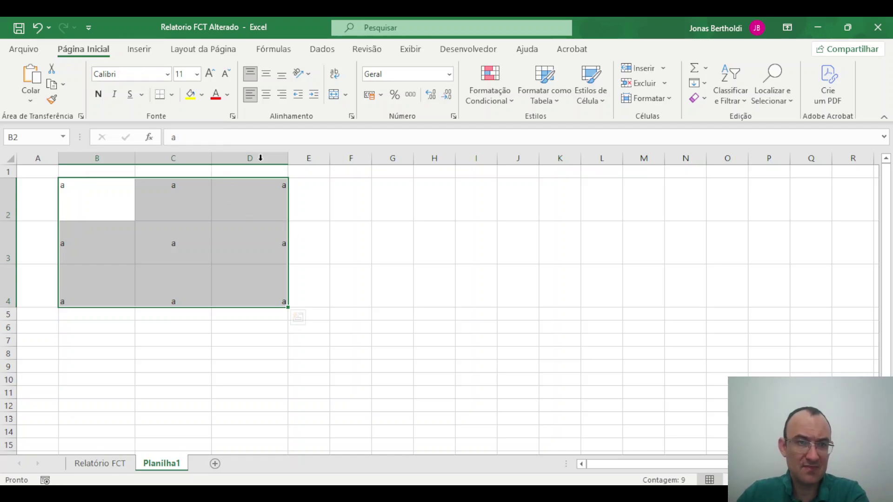
{"action": "left_click", "coordinate": [217, 53]}
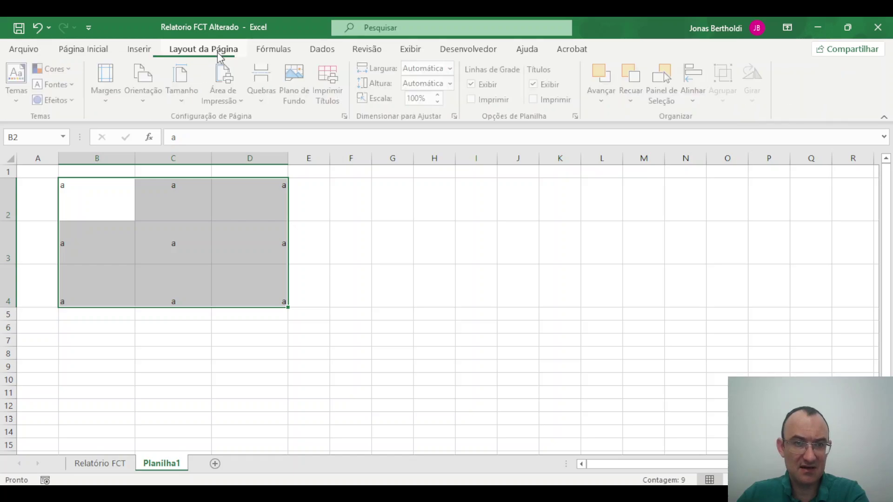
{"action": "left_click", "coordinate": [20, 106]}
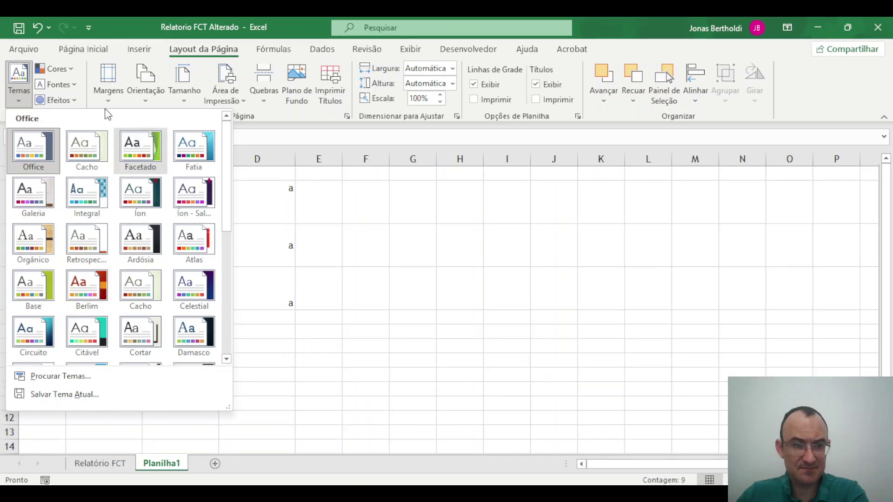
{"action": "left_click", "coordinate": [62, 87]}
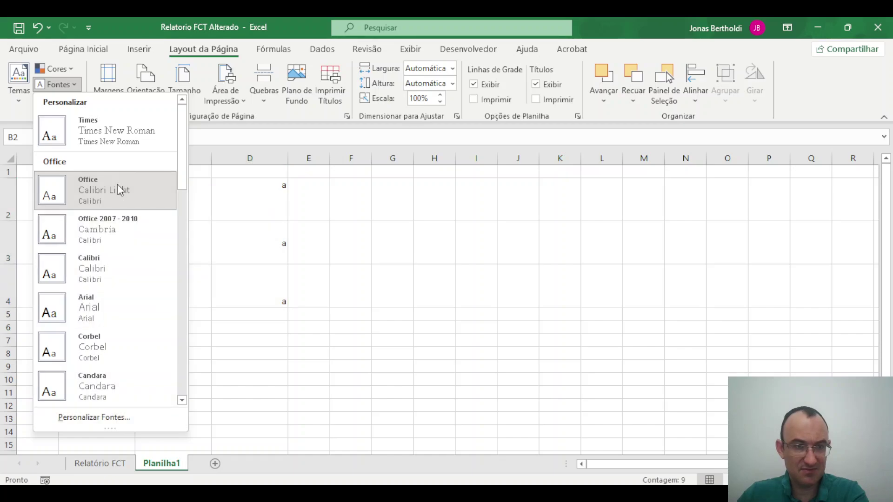
{"action": "left_click", "coordinate": [117, 139]}
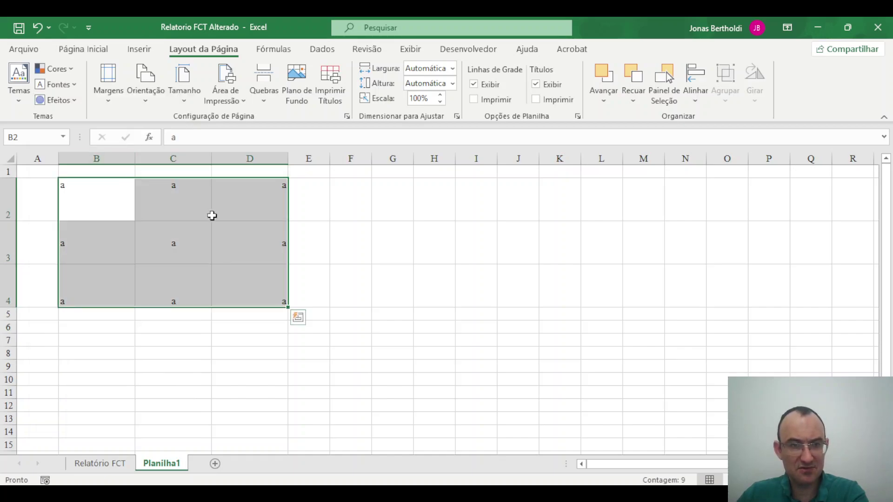
{"action": "left_click", "coordinate": [239, 361]}
Check the font of the text block on Planilha1 and of the data on the Relatório FCT sheet
{"action": "left_click", "coordinate": [109, 199]}
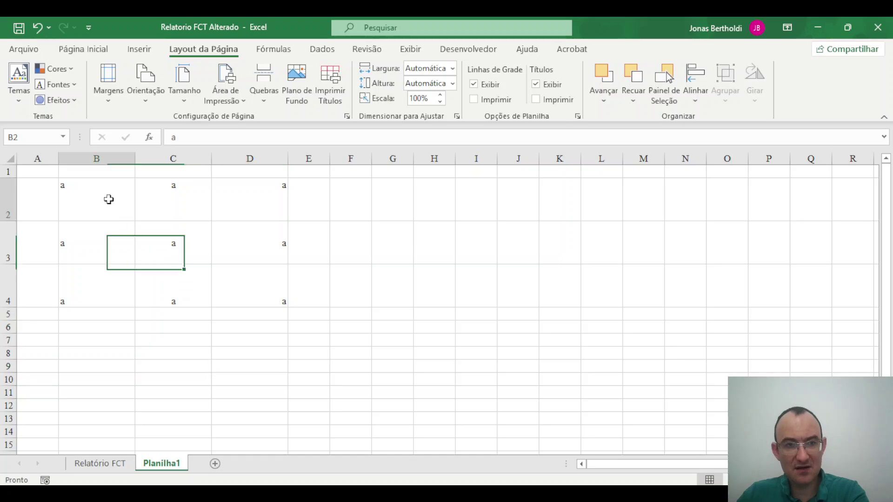
{"action": "left_click_drag", "start_coordinate": [109, 199], "coordinate": [239, 285]}
{"action": "left_click", "coordinate": [84, 463]}
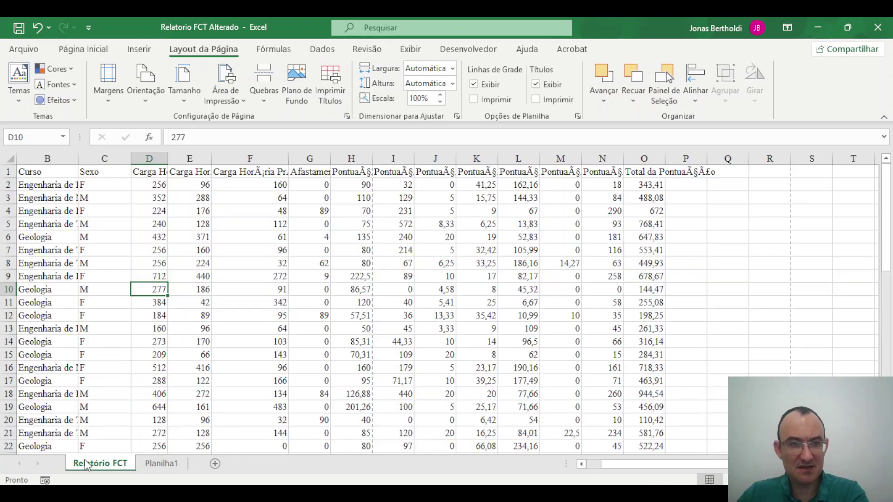
{"action": "left_click", "coordinate": [120, 199]}
{"action": "left_click", "coordinate": [108, 181]}
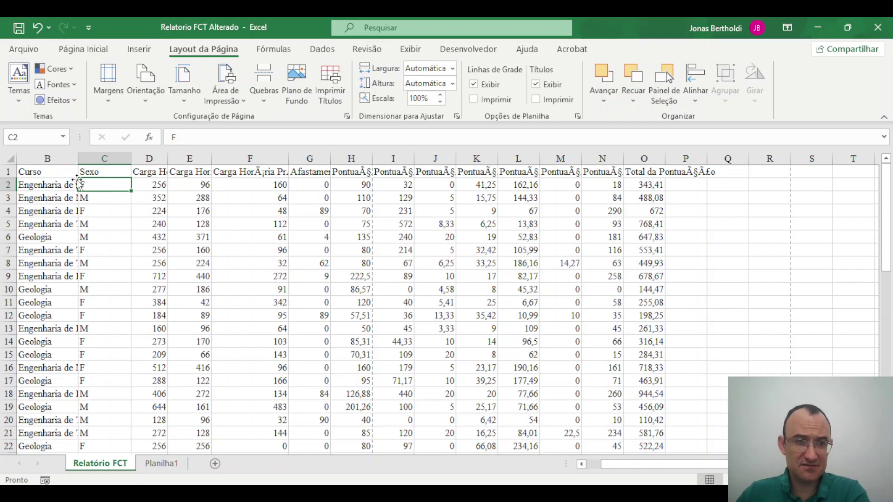
Add a new worksheet after Relatório FCT, check its default font and reapply the Times theme fonts
{"action": "left_click", "coordinate": [215, 465]}
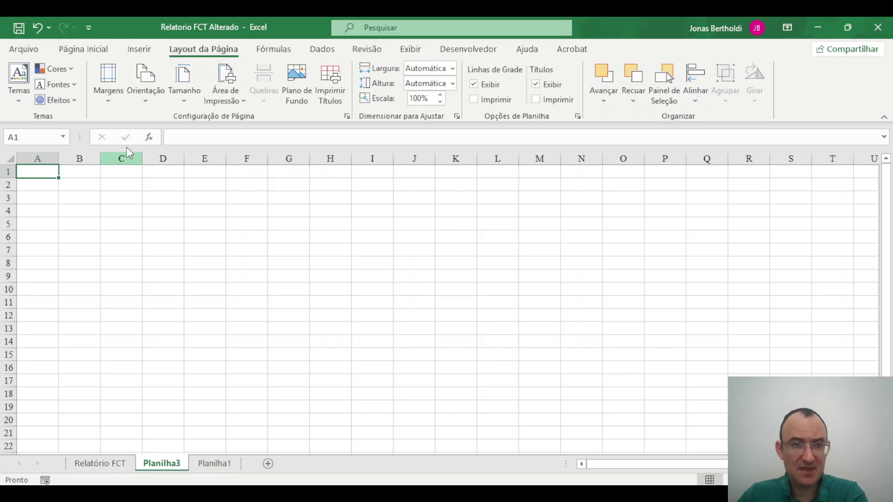
{"action": "left_click", "coordinate": [104, 48]}
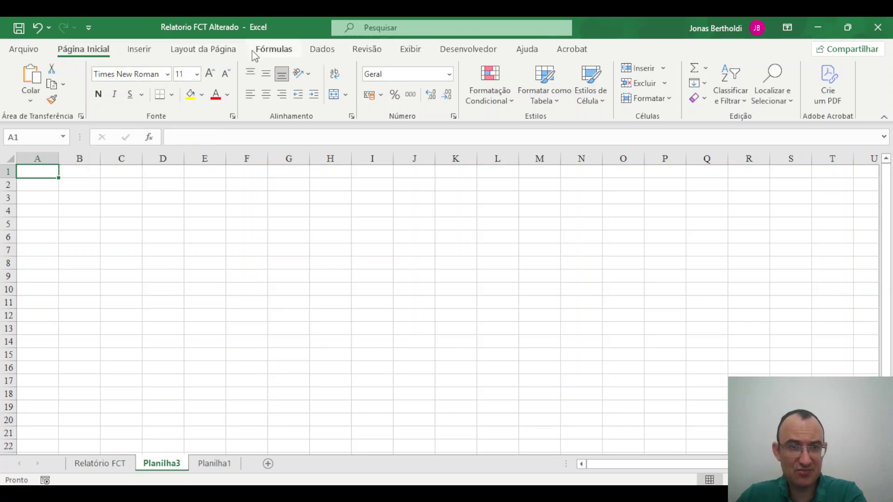
{"action": "left_click", "coordinate": [214, 52]}
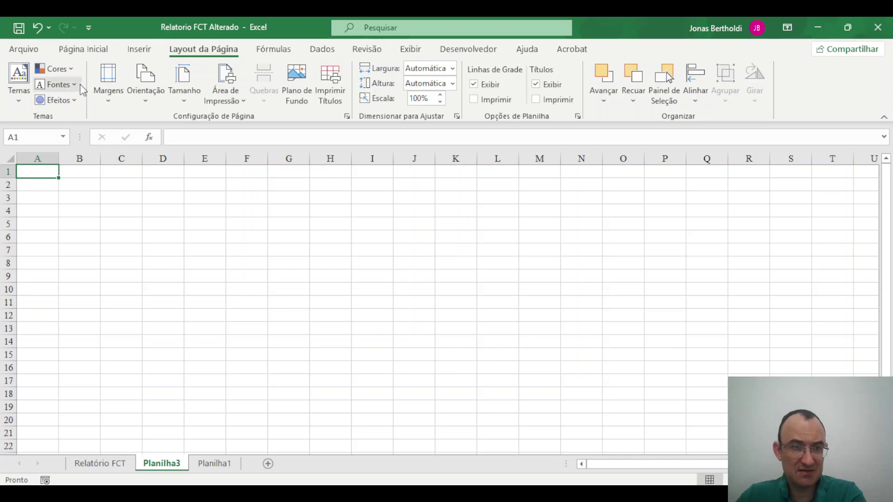
{"action": "left_click", "coordinate": [74, 85]}
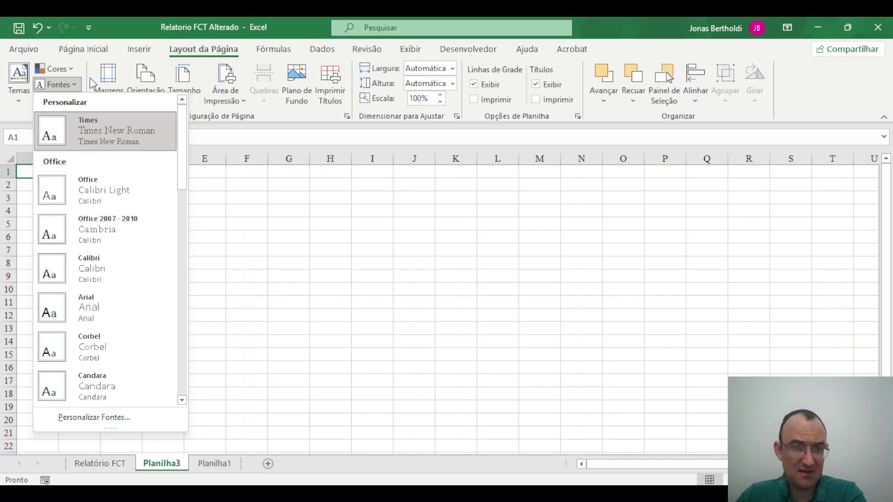
{"action": "left_click", "coordinate": [107, 134]}
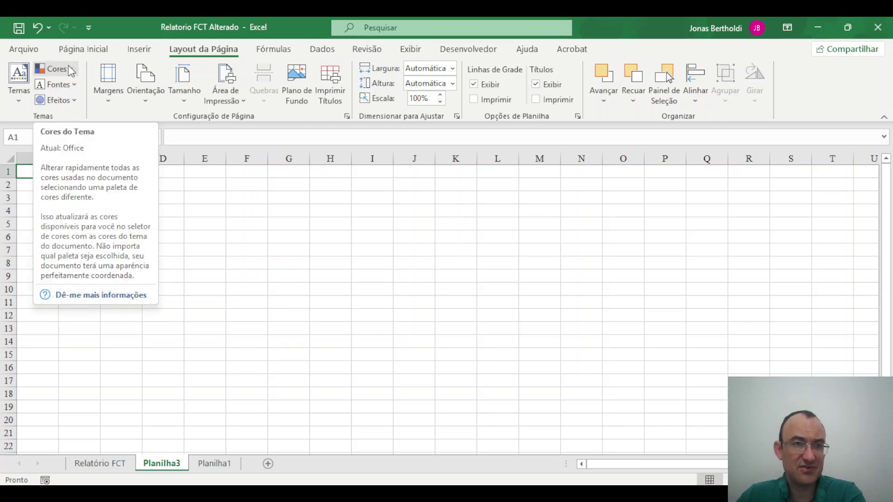
Look at the available theme colour palettes without picking one and return to the Planilha1 sheet
{"action": "left_click", "coordinate": [72, 71]}
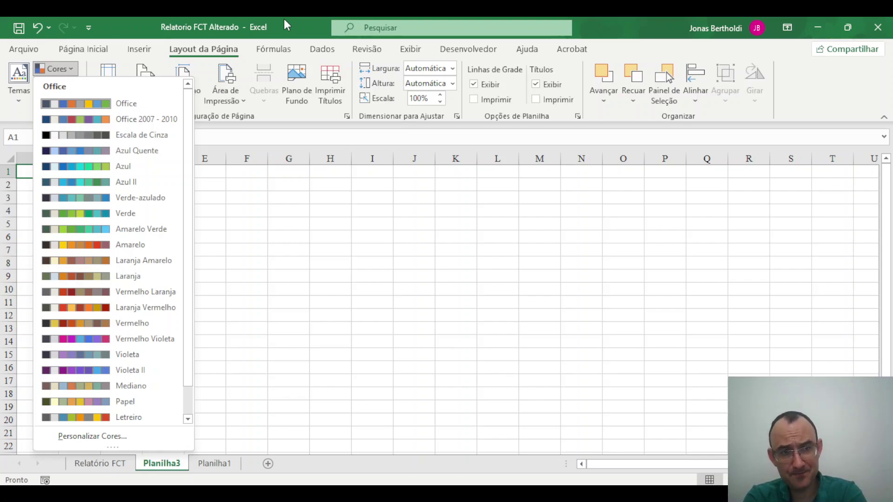
{"action": "left_click", "coordinate": [309, 171]}
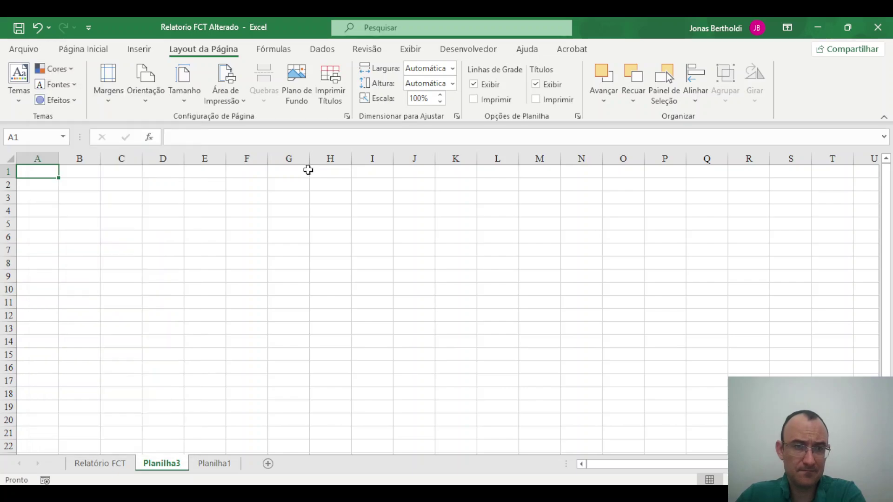
{"action": "left_click", "coordinate": [141, 54]}
{"action": "left_click", "coordinate": [104, 53]}
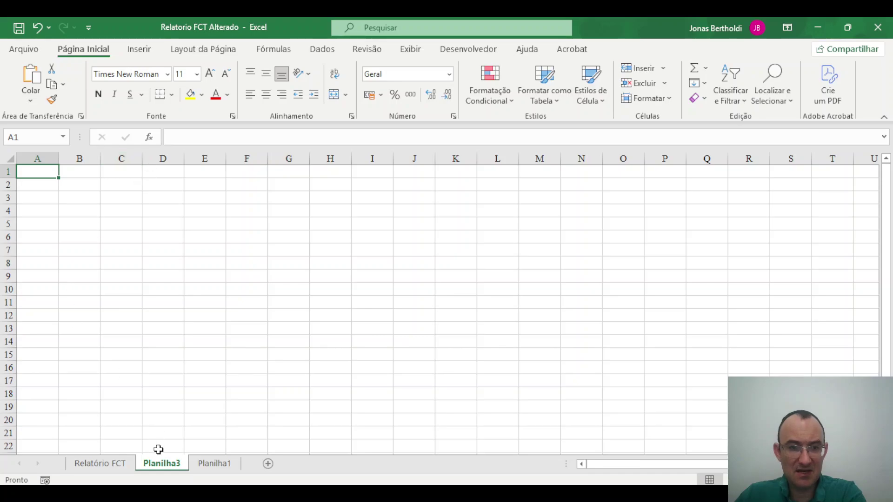
{"action": "left_click", "coordinate": [215, 463]}
{"action": "left_click", "coordinate": [197, 306]}
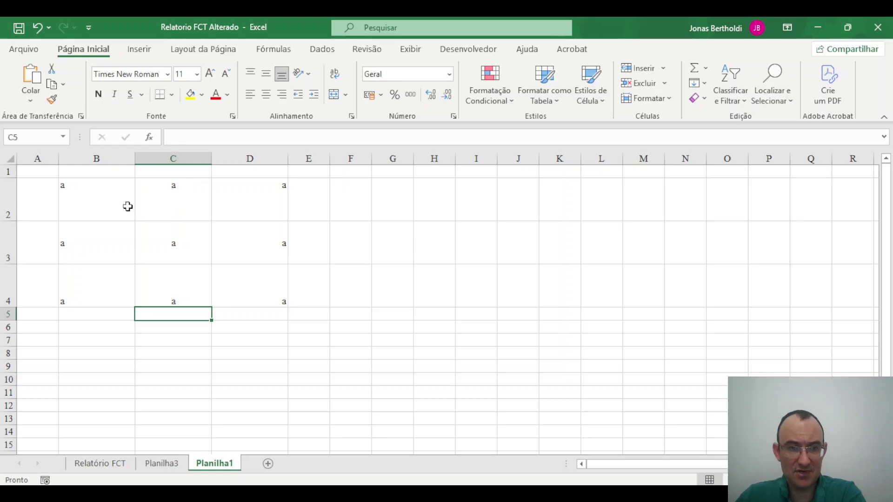
Review the font and number format options for cell B2 and set its left indent to 10
{"action": "left_click", "coordinate": [88, 207]}
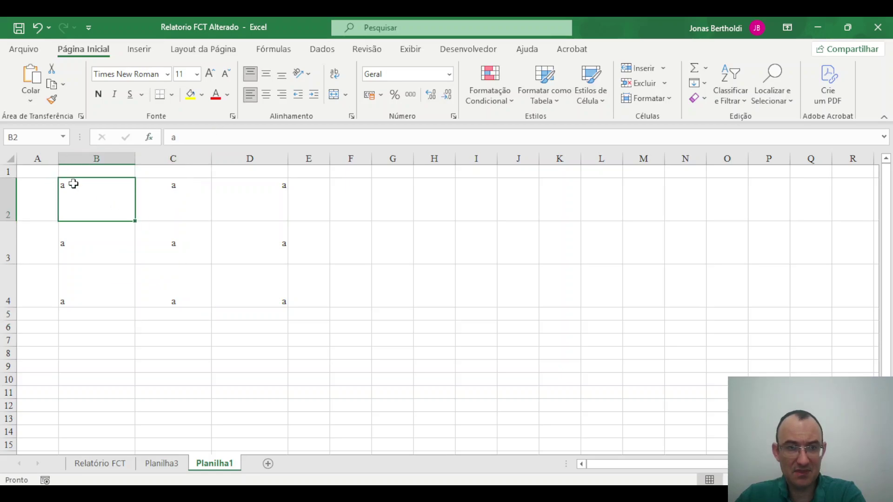
{"action": "left_click", "coordinate": [233, 116]}
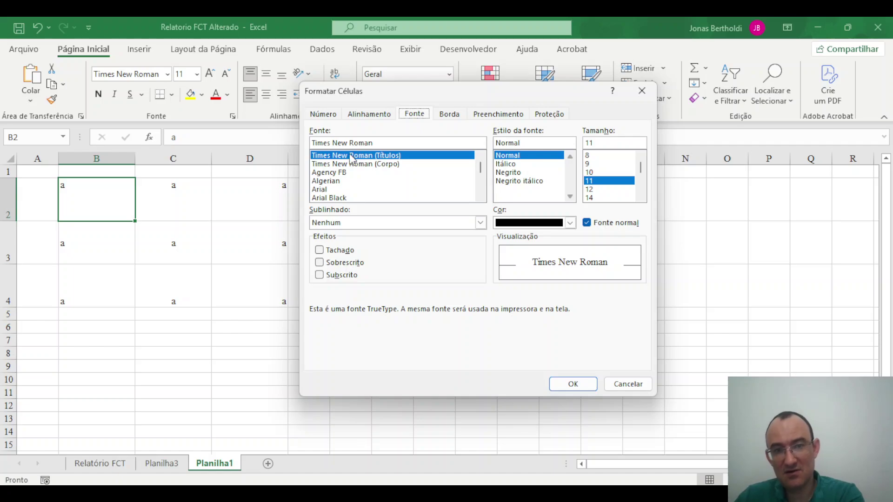
{"action": "left_click", "coordinate": [328, 117]}
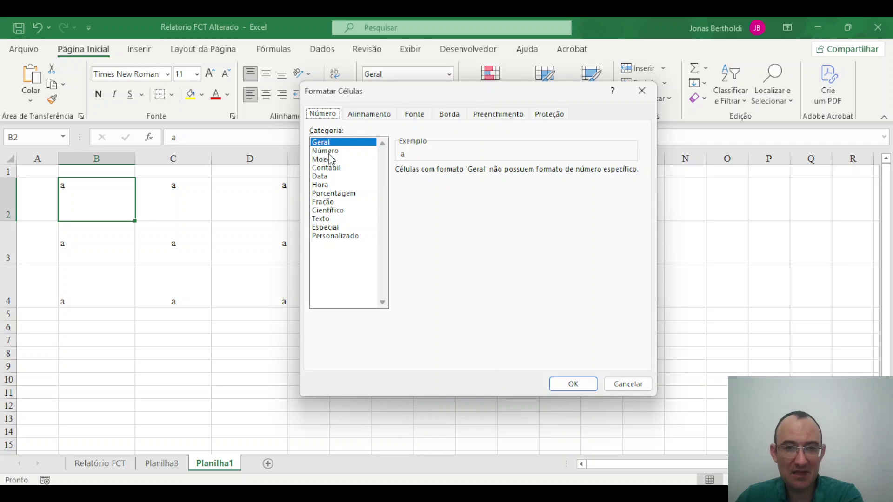
{"action": "left_click", "coordinate": [375, 115]}
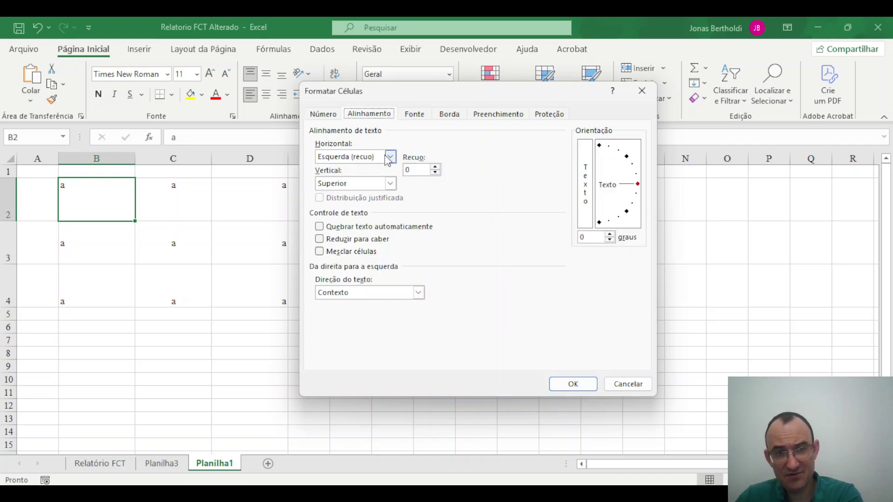
{"action": "left_click", "coordinate": [436, 167]}
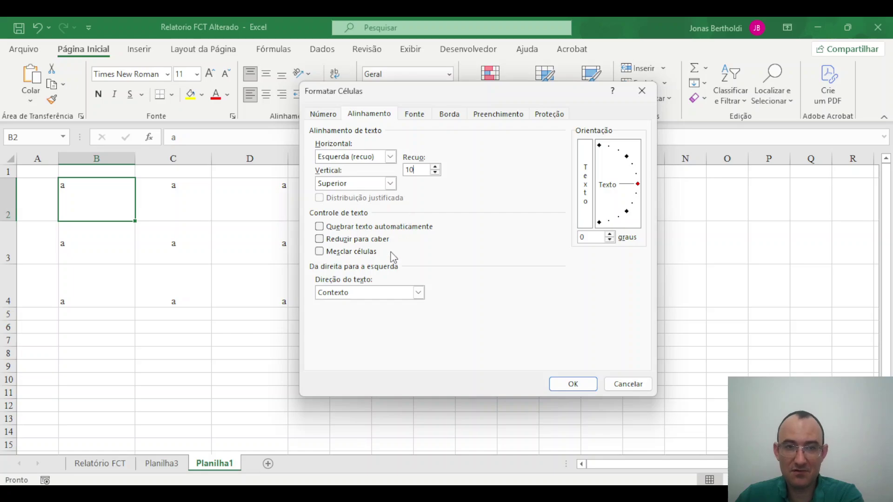
Give cell B2 an outline border and a light grey background fill, and apply the cell formatting
{"action": "left_click", "coordinate": [422, 116]}
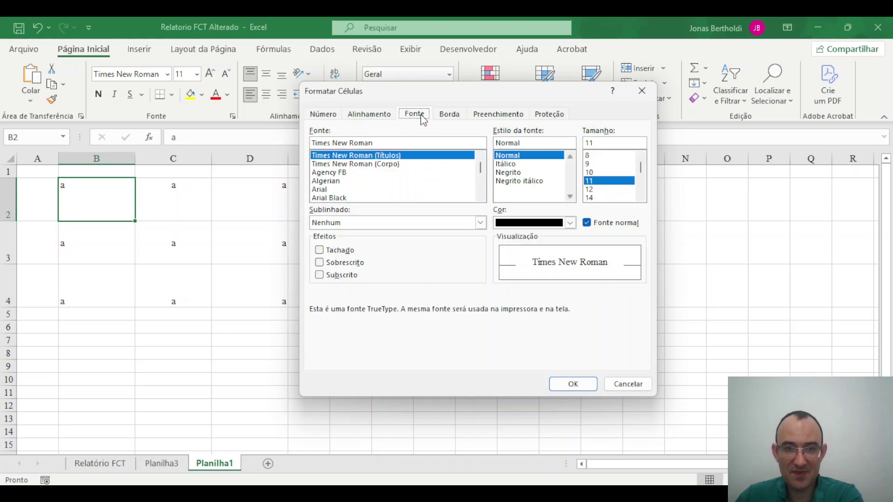
{"action": "left_click", "coordinate": [449, 115]}
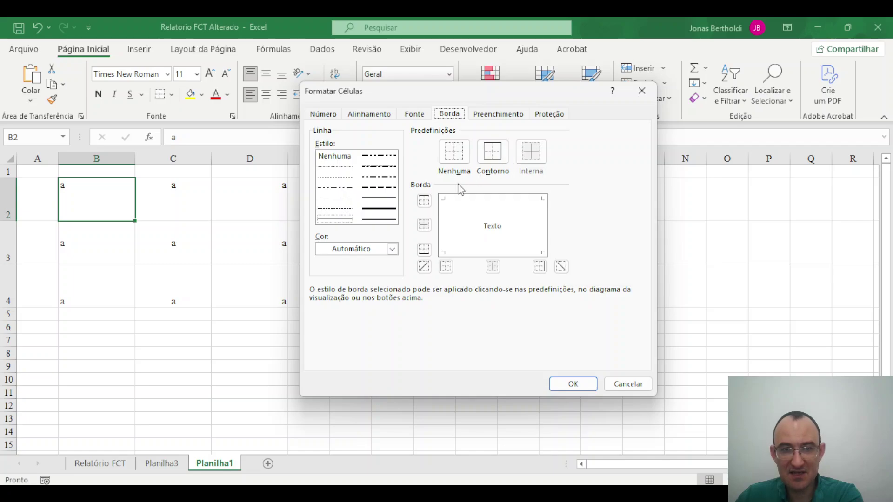
{"action": "left_click", "coordinate": [503, 156]}
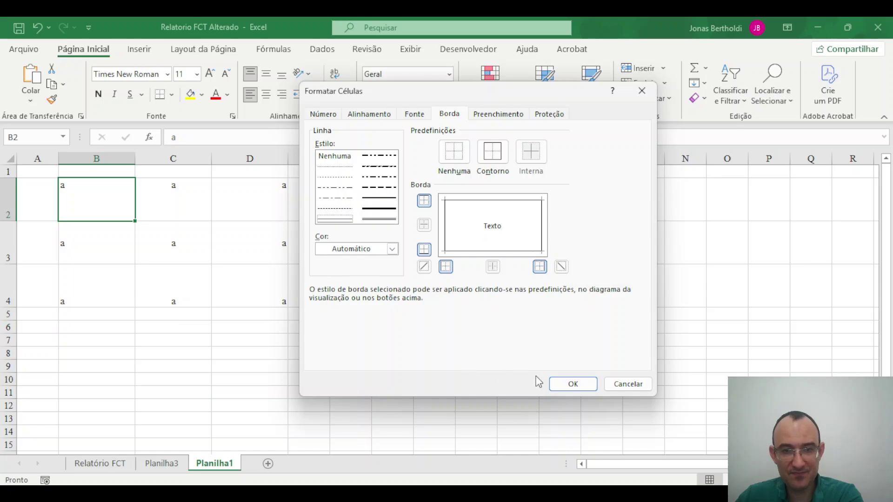
{"action": "left_click", "coordinate": [503, 115]}
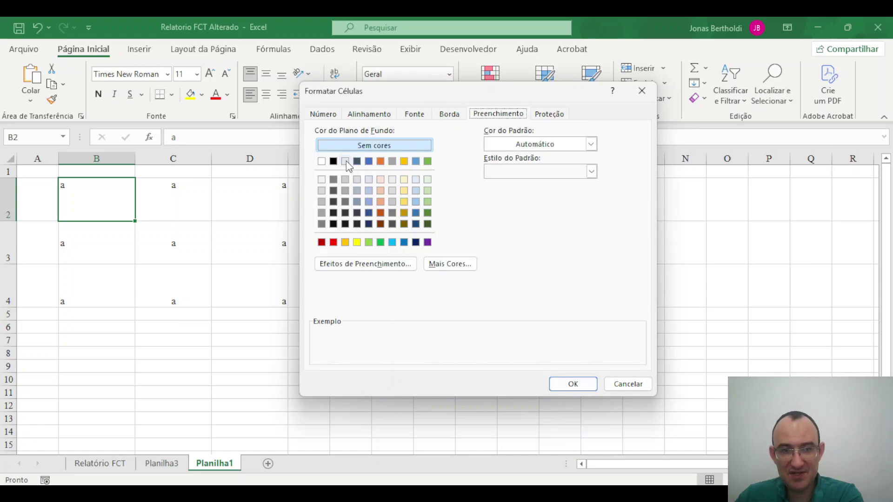
{"action": "left_click", "coordinate": [345, 179]}
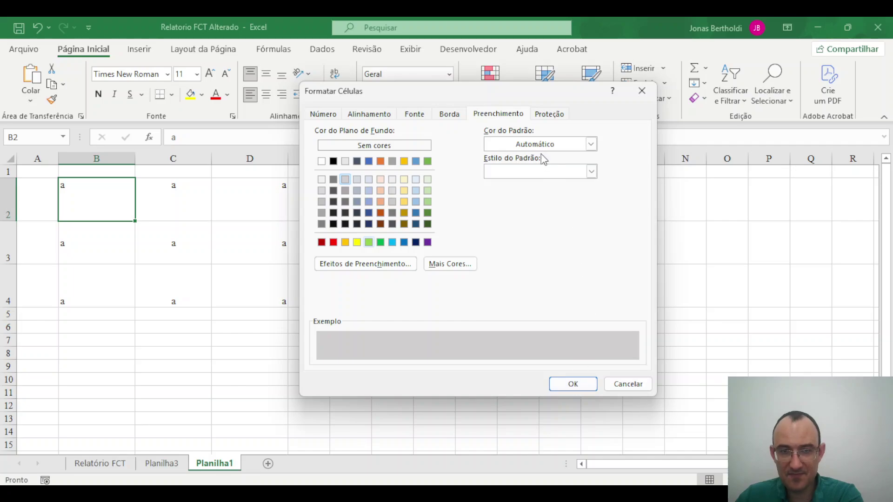
{"action": "left_click", "coordinate": [554, 114]}
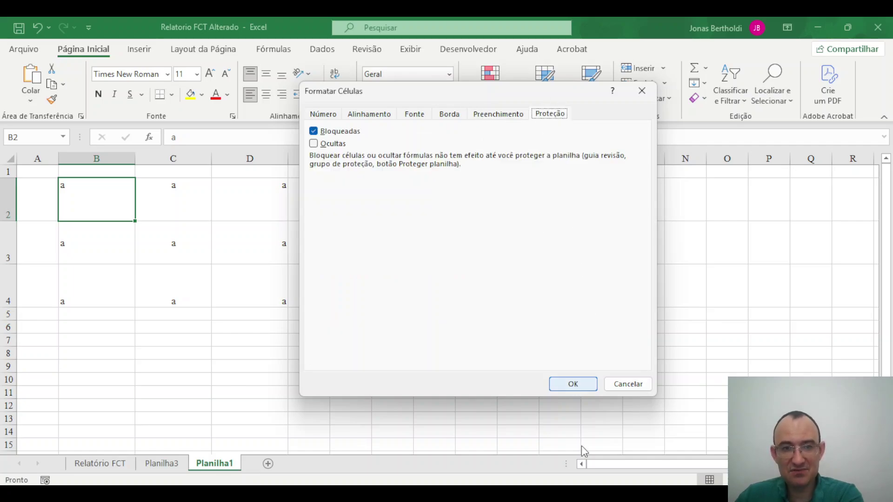
{"action": "left_click", "coordinate": [573, 385]}
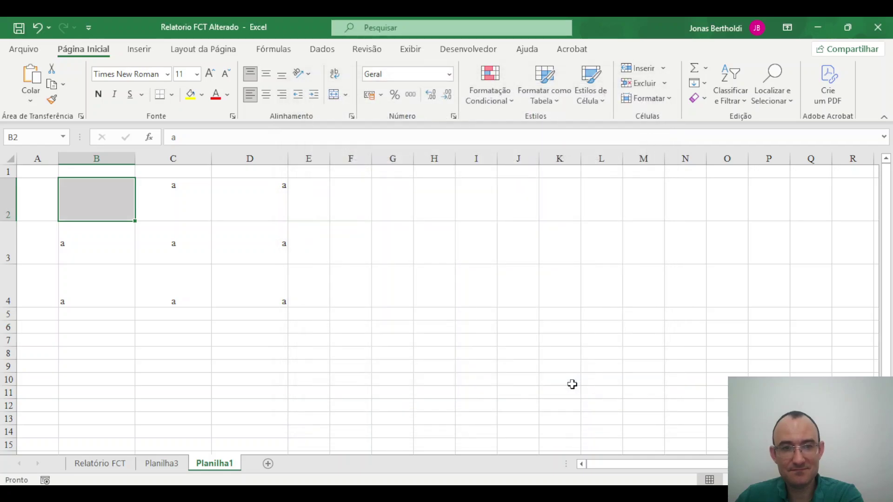
Set the font colour of cell B2 to black and remove its background fill
{"action": "left_click", "coordinate": [274, 384]}
{"action": "left_click", "coordinate": [82, 192]}
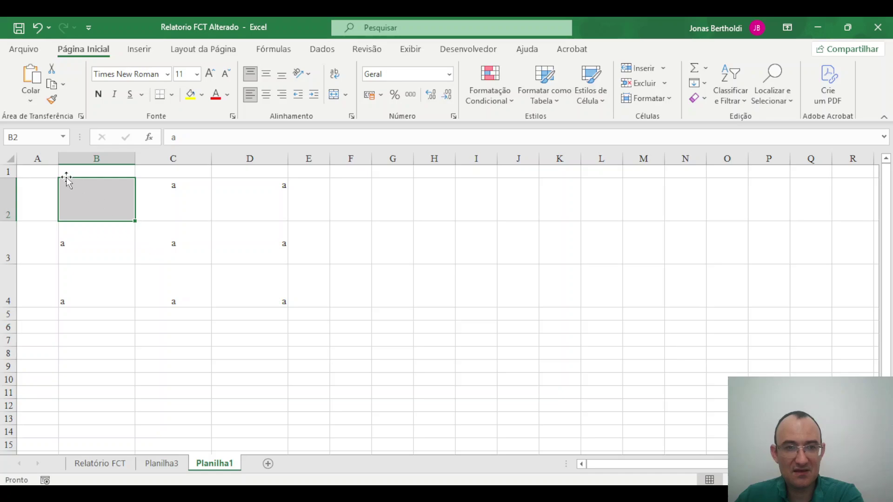
{"action": "left_click", "coordinate": [229, 96]}
{"action": "left_click", "coordinate": [235, 119]}
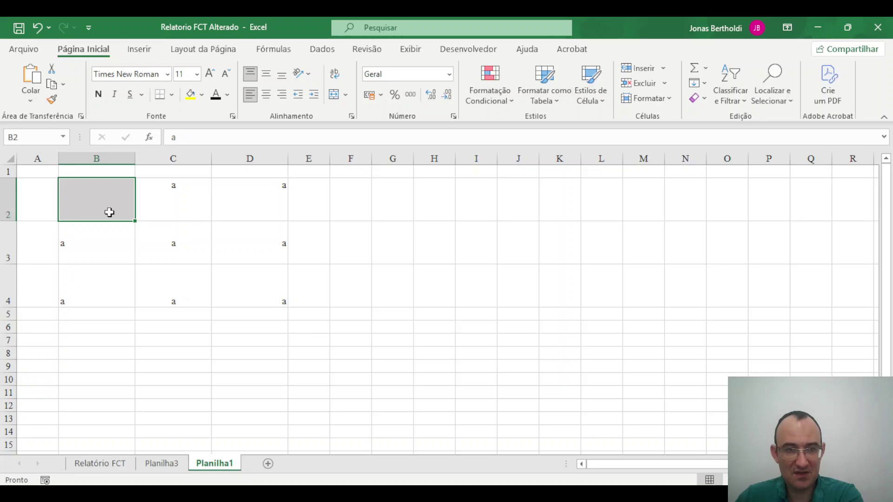
{"action": "left_click", "coordinate": [202, 95]}
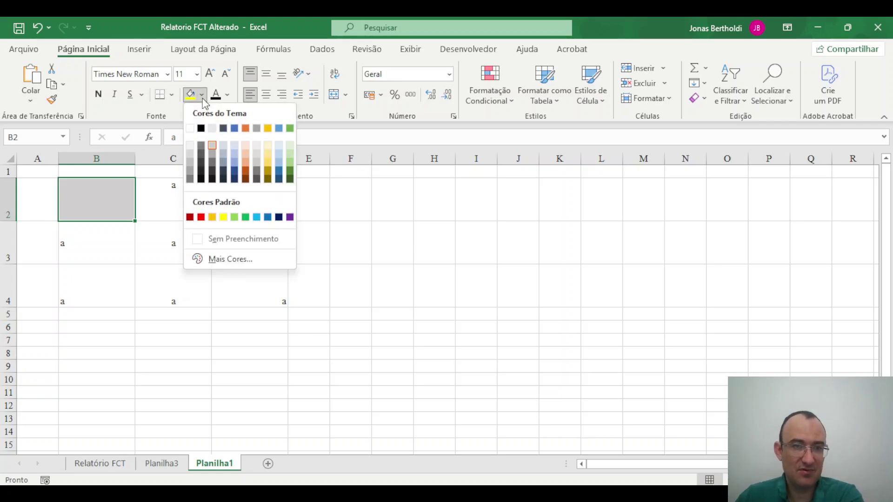
{"action": "left_click", "coordinate": [233, 243]}
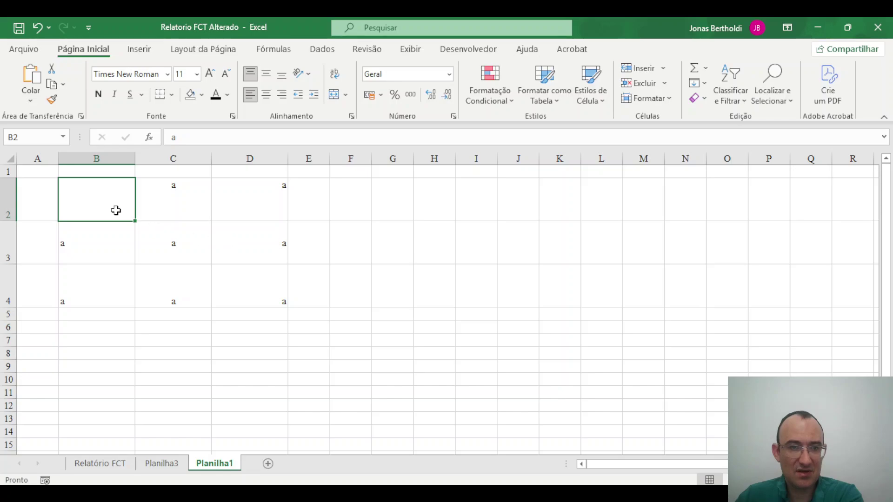
Check the content of cell B2 and undo the fill, border, indent and font colour formatting applied to it
{"action": "left_click", "coordinate": [202, 136]}
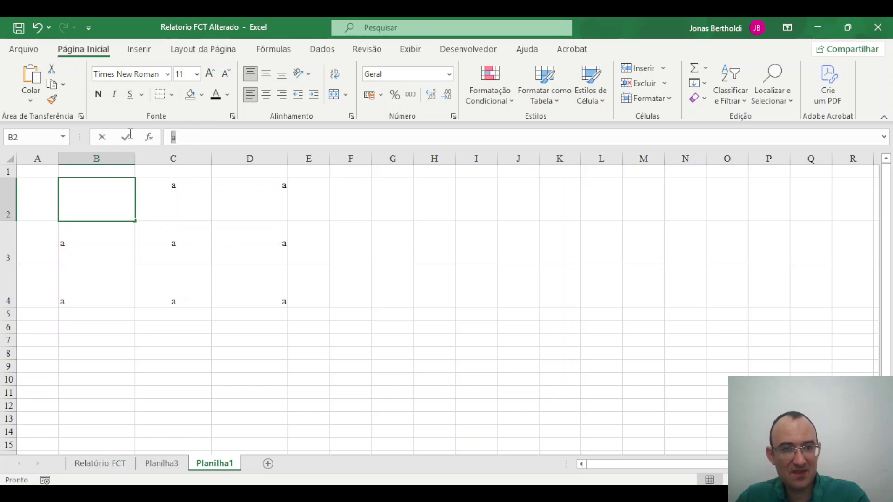
{"action": "left_click", "coordinate": [179, 302]}
{"action": "left_click", "coordinate": [94, 207]}
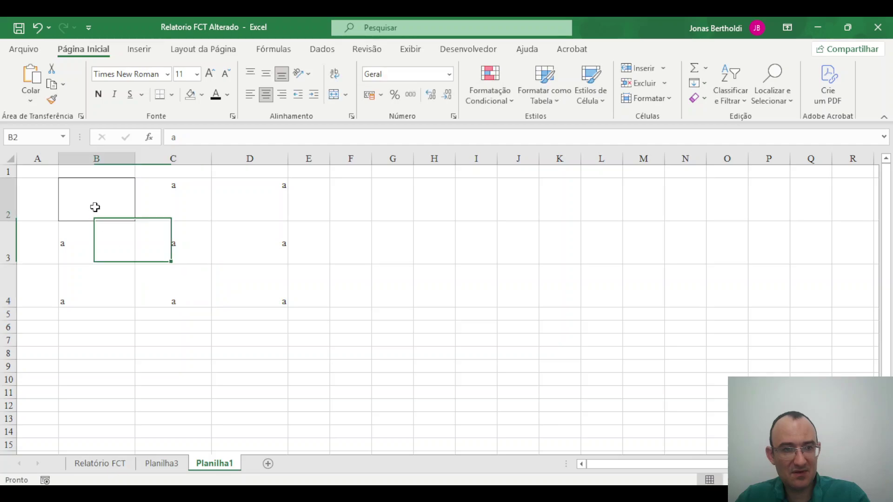
{"action": "key", "text": "ctrl+z"}
{"action": "key", "text": "ctrl+z"}
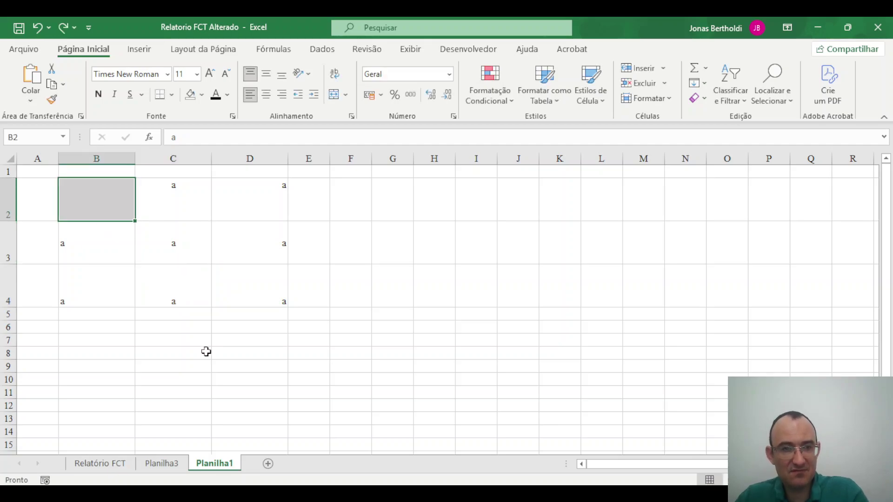
{"action": "key", "text": "ctrl+y"}
{"action": "left_click", "coordinate": [156, 315]}
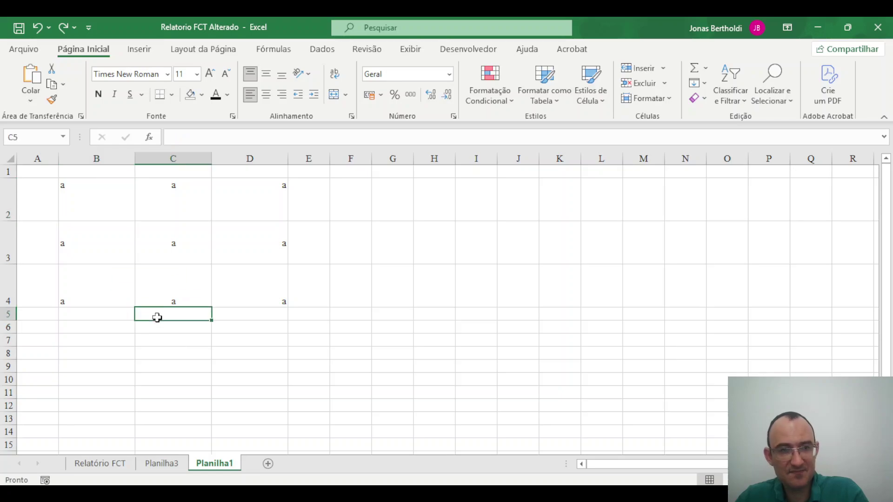
View the alignment and font settings of cell B2 in the Format Cells dialog without changing anything
{"action": "left_click", "coordinate": [101, 212]}
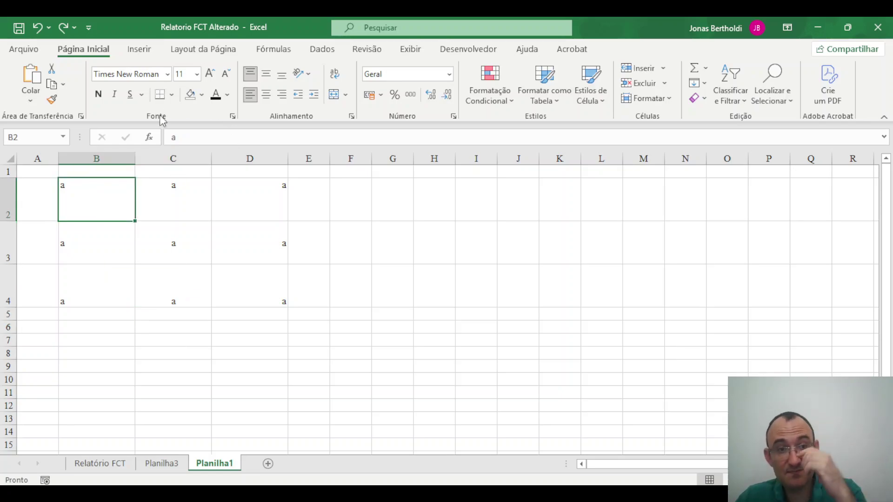
{"action": "left_click", "coordinate": [352, 117]}
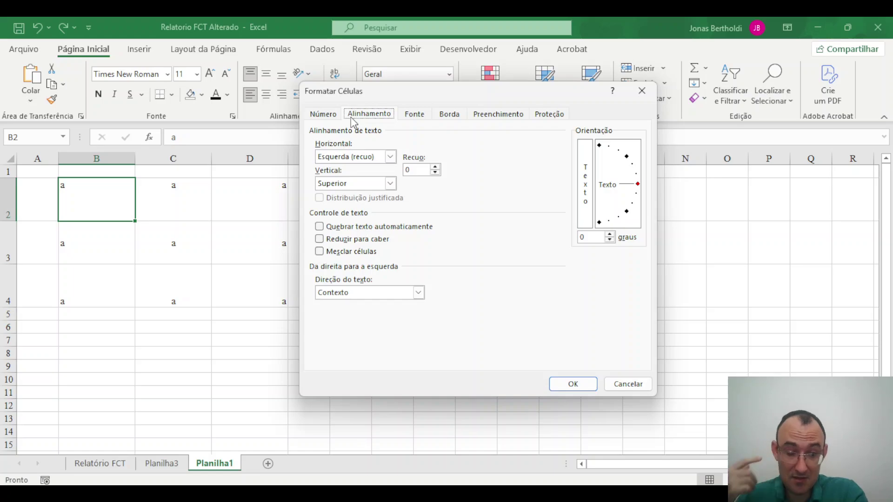
{"action": "left_click", "coordinate": [629, 385]}
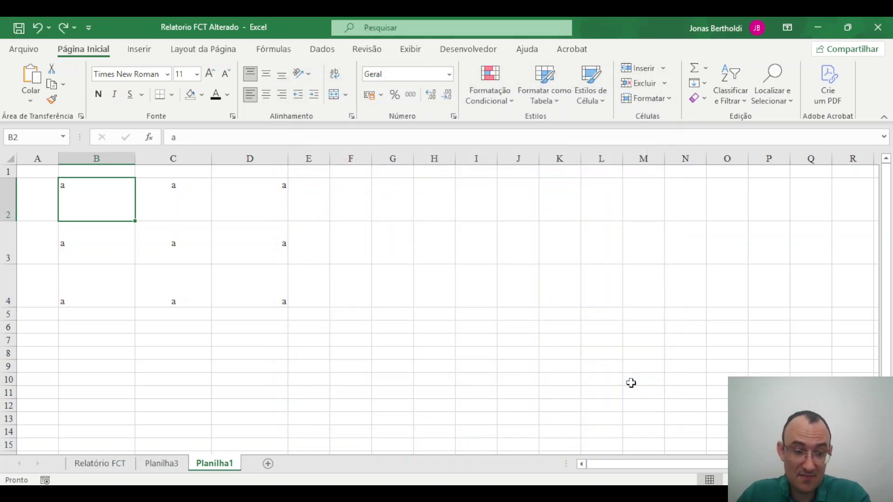
{"action": "key", "text": "ctrl+shift+f"}
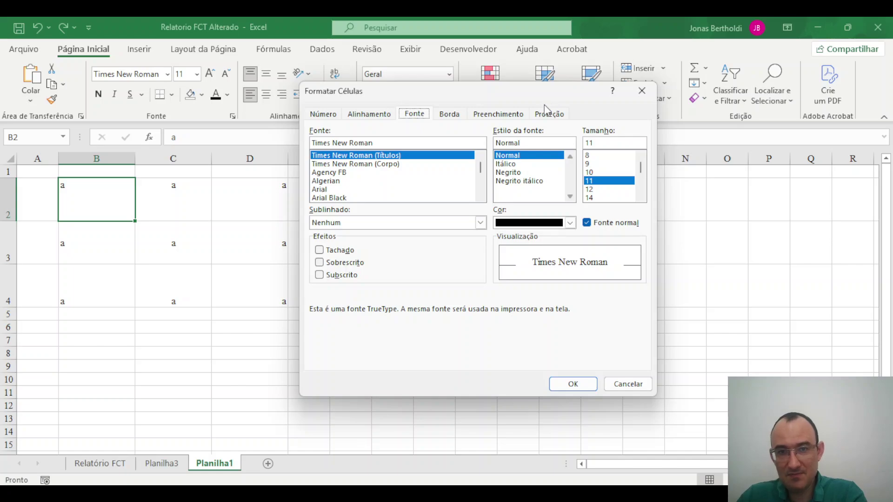
{"action": "left_click", "coordinate": [652, 93]}
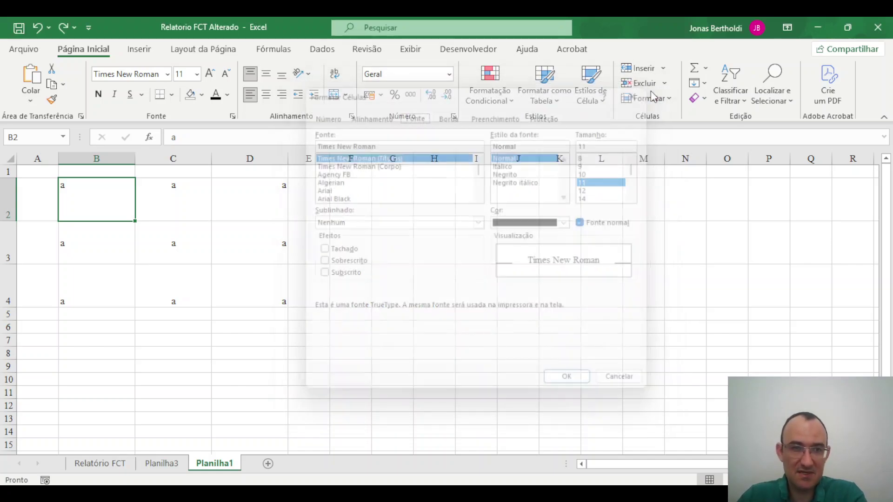
On the Relatório FCT sheet, look through the data and autofit the Curso column to its contents
{"action": "left_click", "coordinate": [105, 469]}
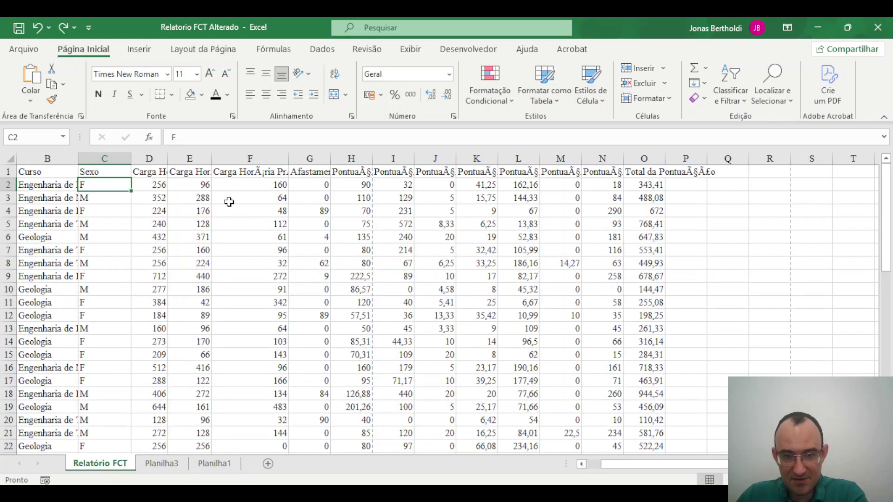
{"action": "scroll", "coordinate": [231, 204], "scroll_direction": "down", "scroll_amount": 9}
{"action": "scroll", "coordinate": [230, 203], "scroll_direction": "down", "scroll_amount": 5}
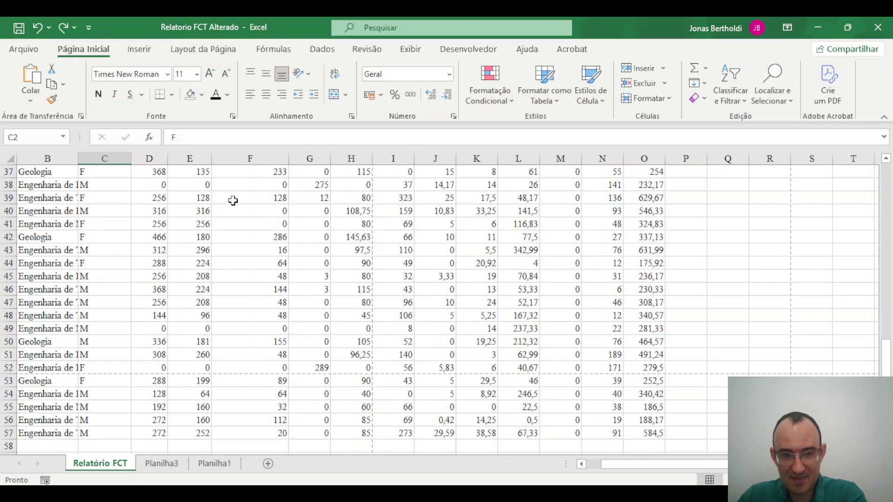
{"action": "scroll", "coordinate": [329, 226], "scroll_direction": "up", "scroll_amount": 12}
{"action": "scroll", "coordinate": [335, 225], "scroll_direction": "up", "scroll_amount": 2}
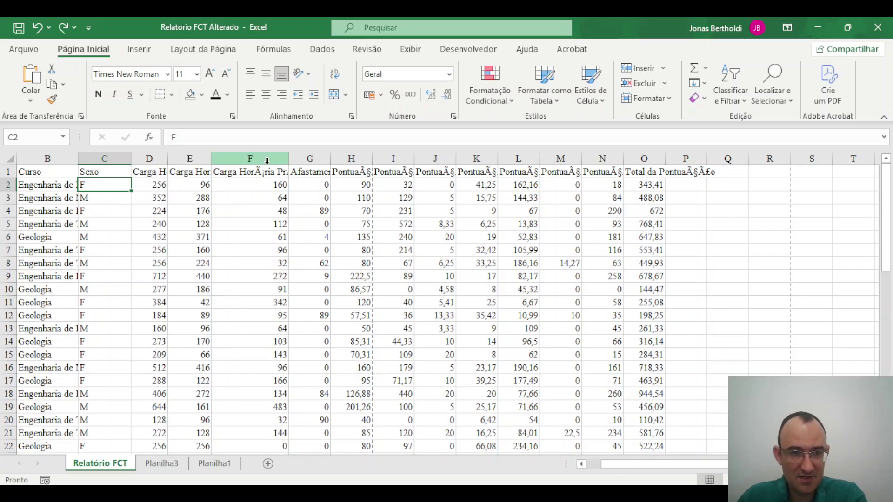
{"action": "left_click", "coordinate": [55, 185]}
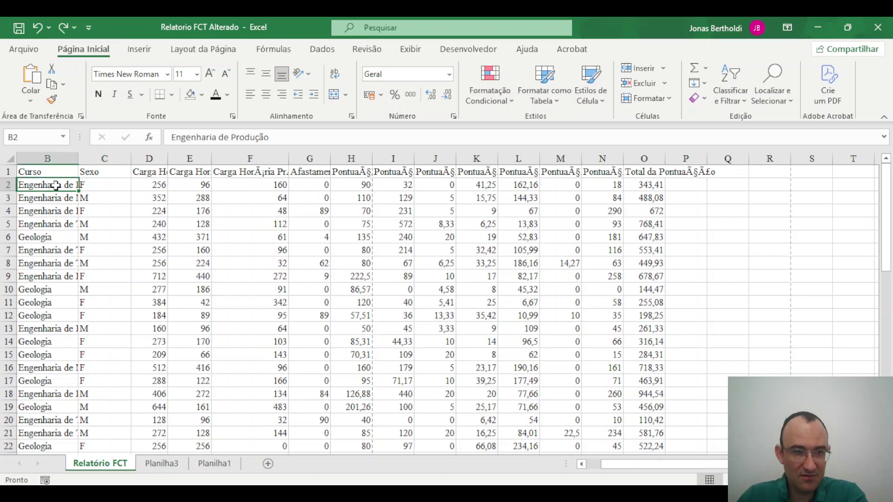
{"action": "left_click_drag", "start_coordinate": [56, 185], "coordinate": [40, 444]}
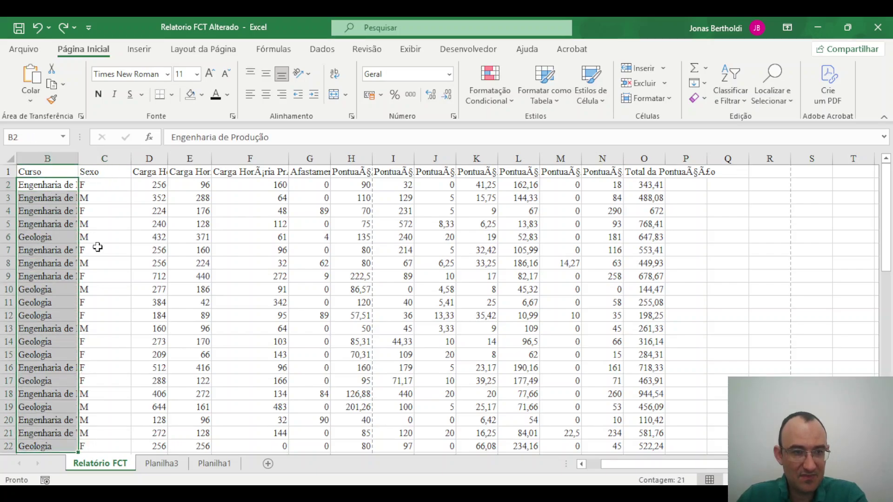
{"action": "double_click", "coordinate": [77, 159]}
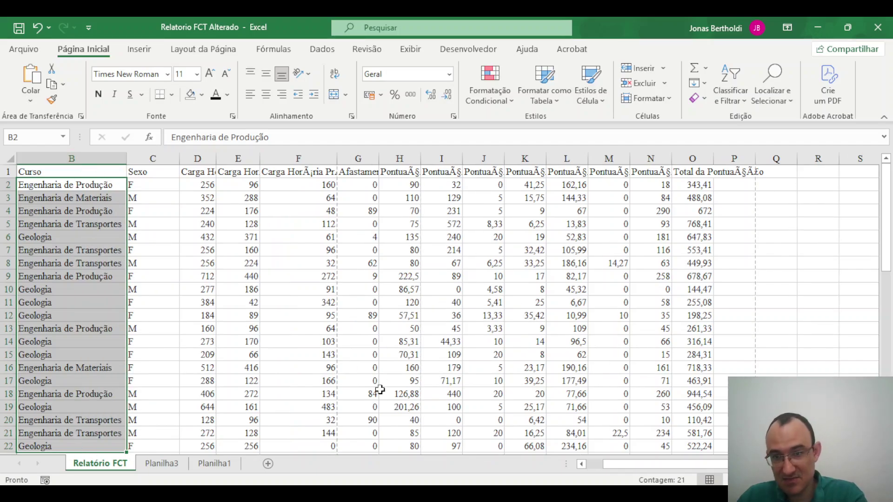
Autofit the widths of columns D to H so their full headers fit
{"action": "double_click", "coordinate": [215, 154]}
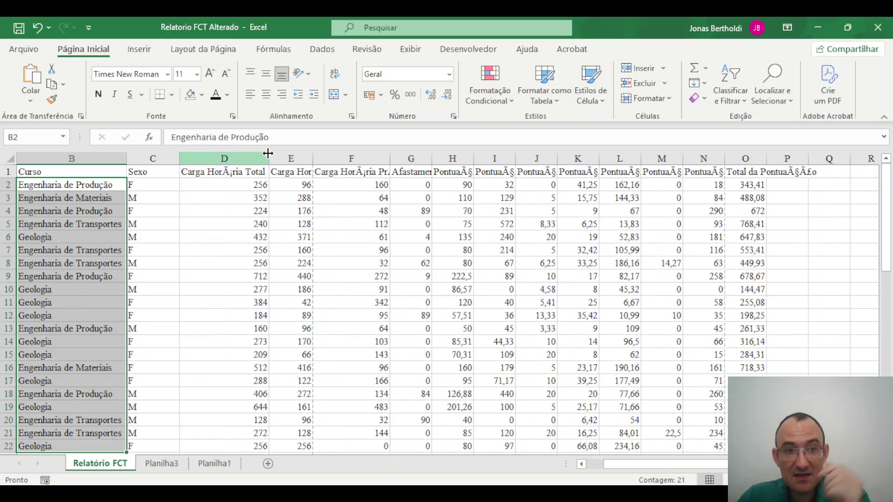
{"action": "double_click", "coordinate": [313, 155]}
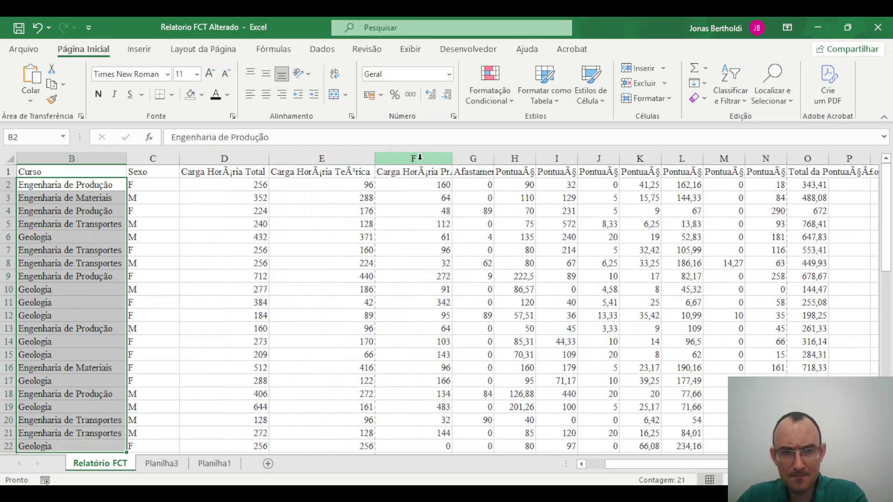
{"action": "double_click", "coordinate": [451, 155]}
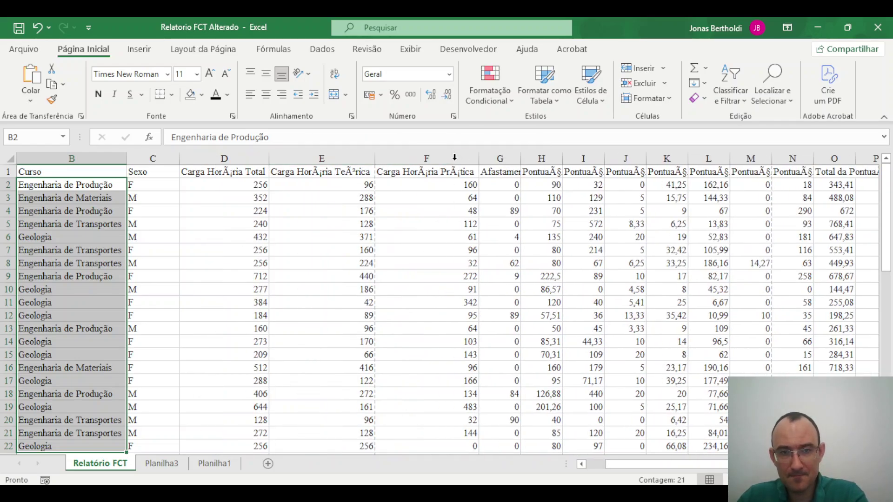
{"action": "double_click", "coordinate": [521, 158]}
{"action": "double_click", "coordinate": [619, 158]}
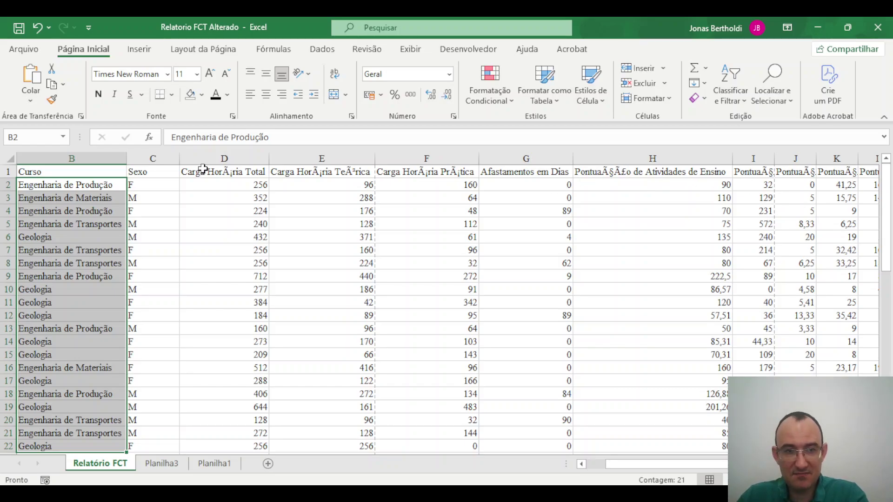
Correct the garbled header in cell D1 to read "Carga Horária Total"
{"action": "left_click", "coordinate": [240, 170]}
{"action": "left_click_drag", "start_coordinate": [260, 136], "coordinate": [195, 136]}
{"action": "left_click", "coordinate": [218, 138]}
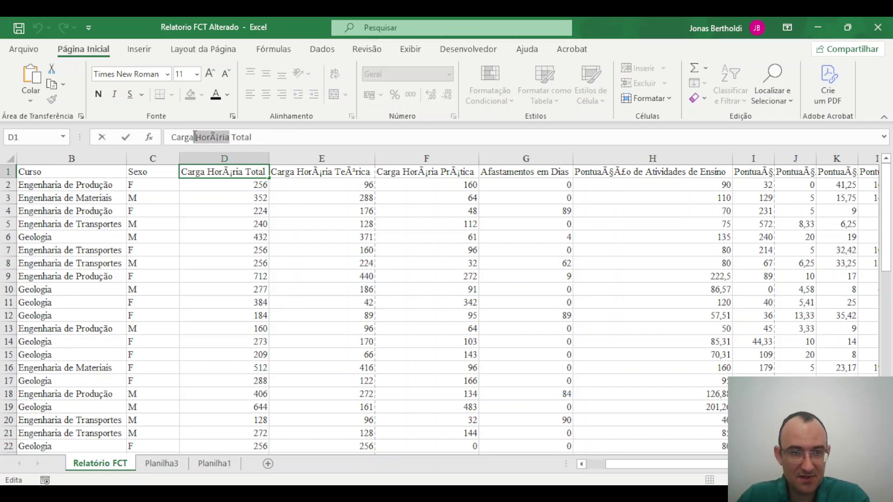
{"action": "key", "text": "BackSpace"}
{"action": "type", "text": "orária"}
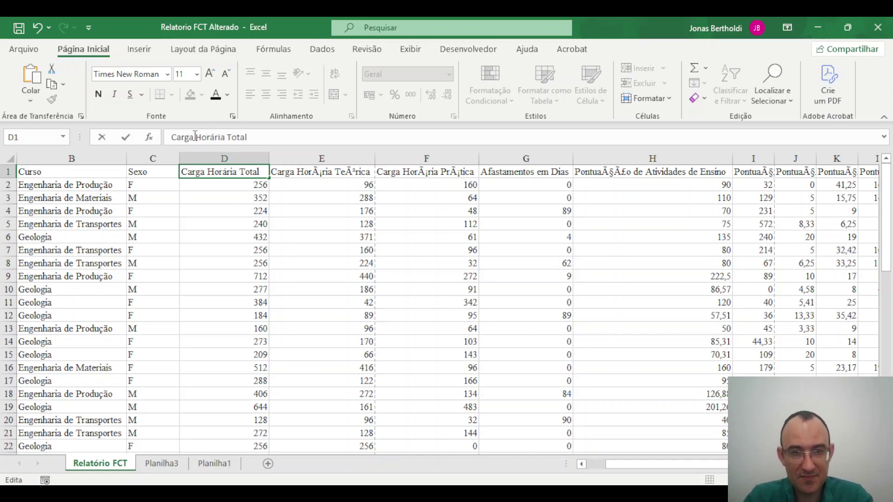
{"action": "key", "text": "Tab"}
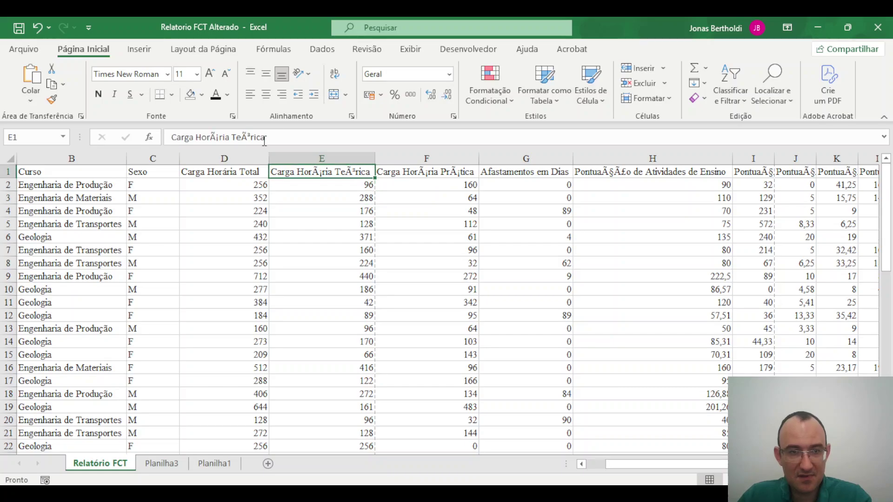
Correct the garbled headers in E1 and F1 to "Carga Horária Teórica" and "Carga Horária Prática"
{"action": "left_click_drag", "start_coordinate": [286, 137], "coordinate": [195, 135]}
{"action": "type", "text": "Horária Te"}
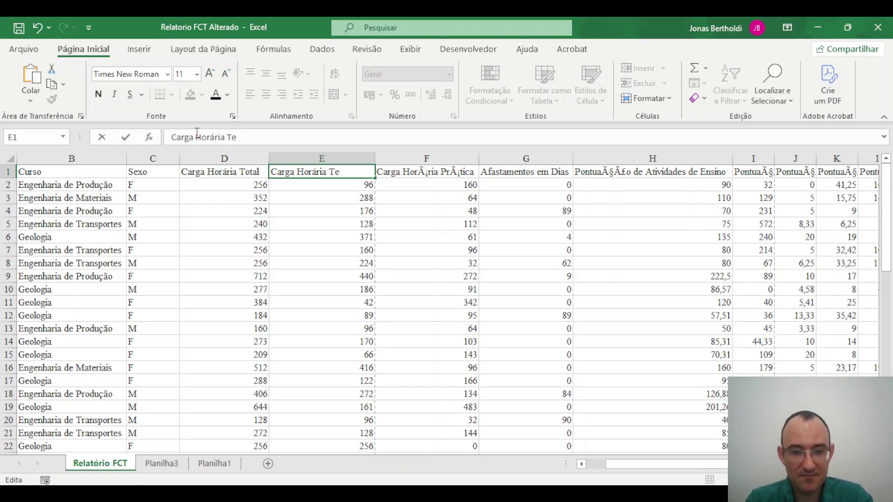
{"action": "type", "text": "órica"}
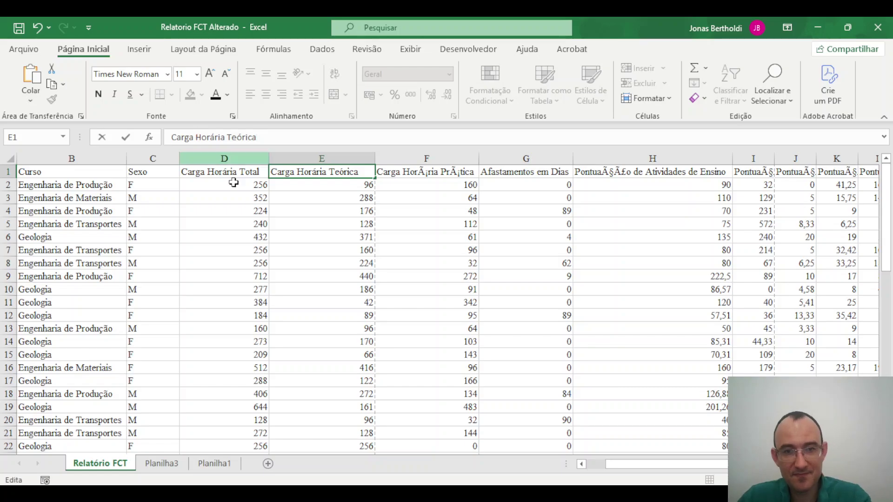
{"action": "left_click", "coordinate": [439, 169]}
{"action": "left_click_drag", "start_coordinate": [279, 136], "coordinate": [196, 133]}
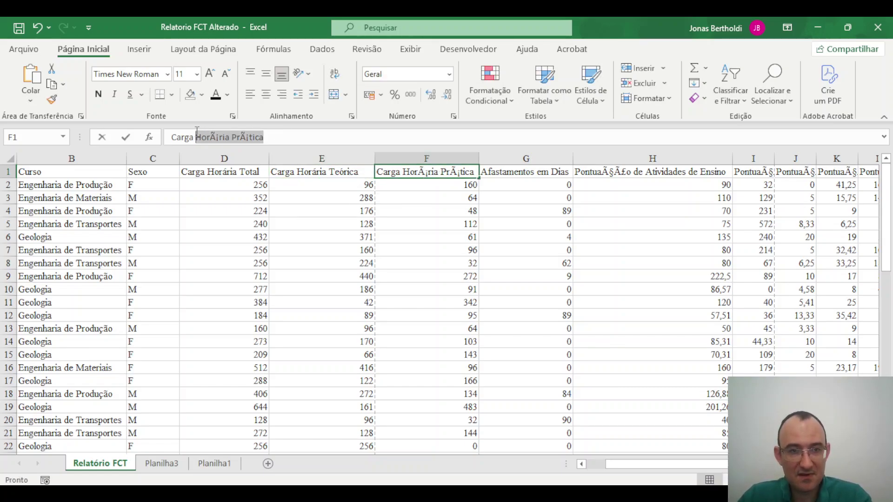
{"action": "key", "text": "BackSpace"}
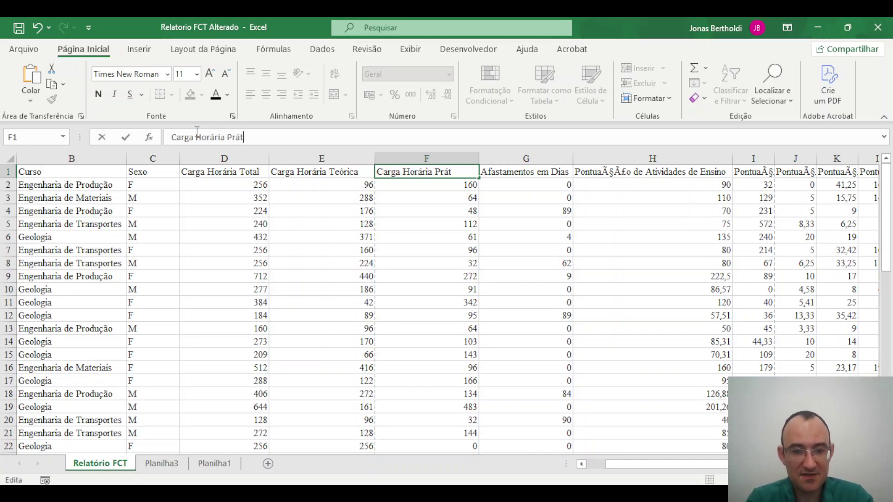
{"action": "key", "text": "Tab"}
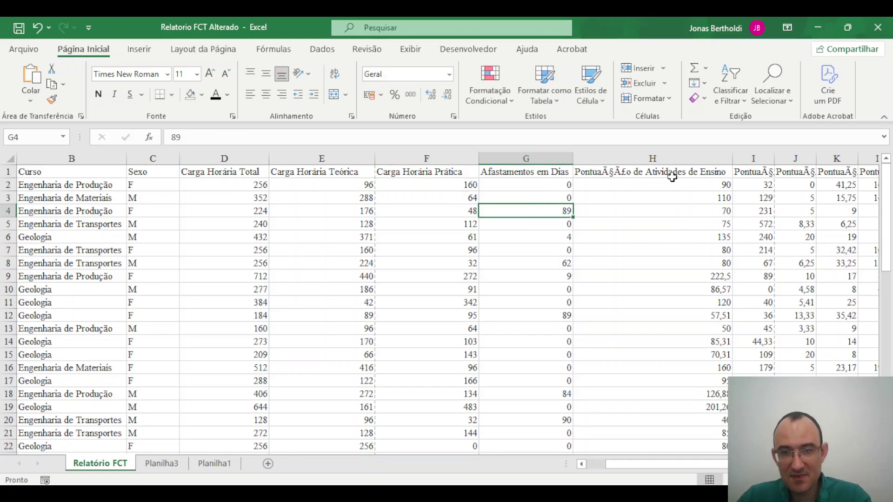
Correct the garbled header in cell H1 to read "Pontuação de Atividades de Ensino"
{"action": "left_click", "coordinate": [661, 173]}
{"action": "left_click_drag", "start_coordinate": [229, 136], "coordinate": [103, 128]}
{"action": "type", "text": "Pontuaç"}
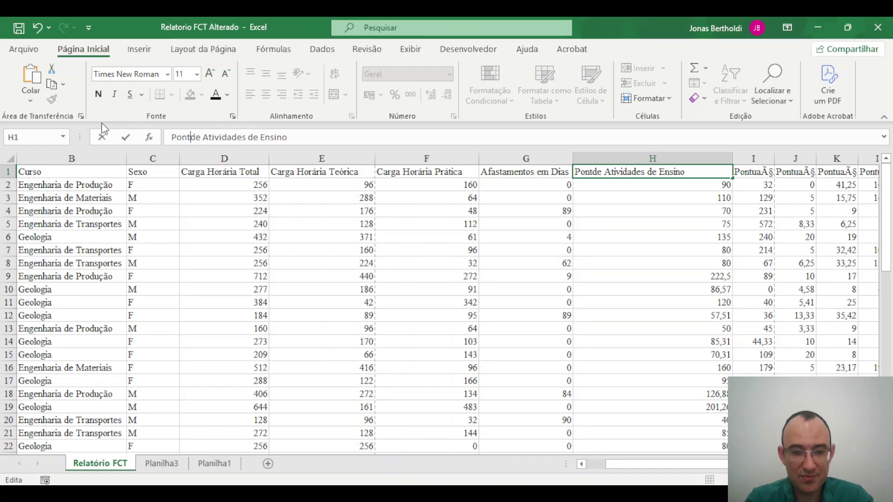
{"action": "type", "text": "ão"}
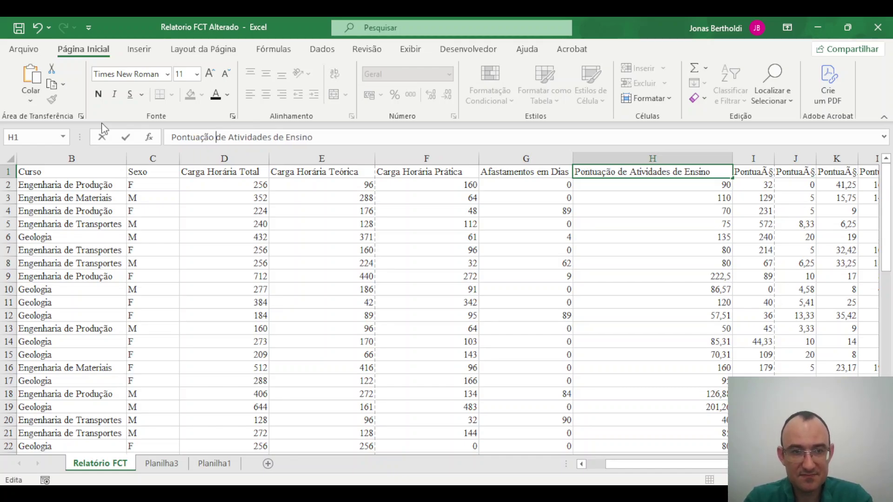
{"action": "left_click", "coordinate": [668, 308]}
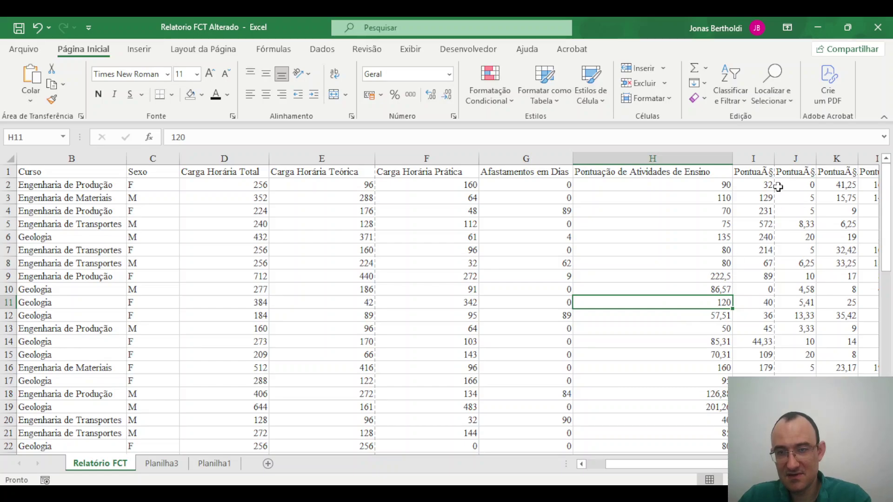
Correct both garbled words in header I1 so it reads "Pontuação de Atividades de Produção Intelectual"
{"action": "left_click", "coordinate": [742, 173]}
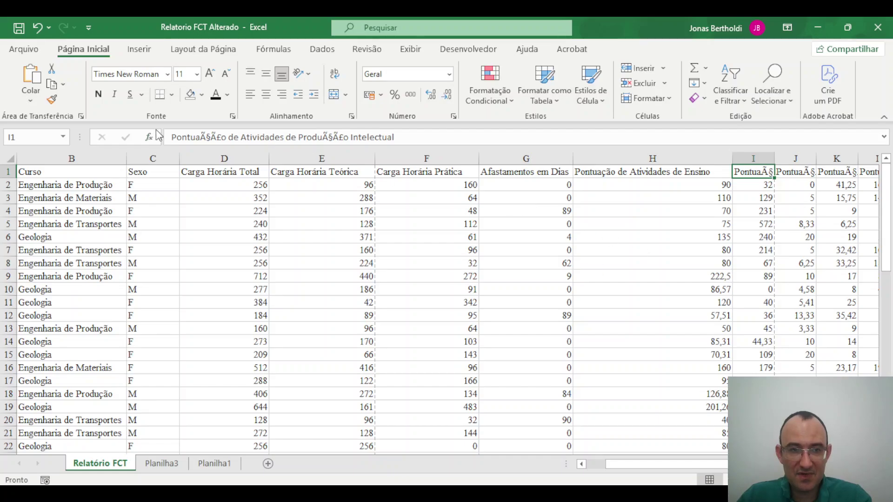
{"action": "left_click_drag", "start_coordinate": [221, 138], "coordinate": [68, 140]}
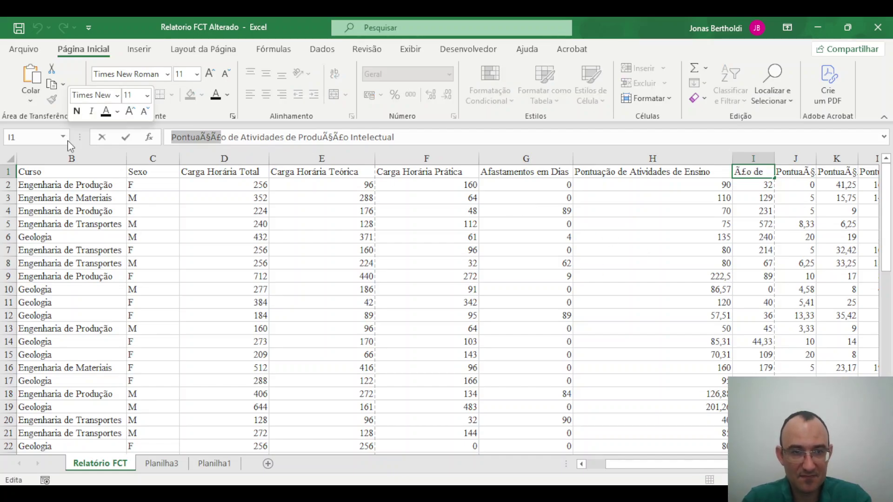
{"action": "key", "text": "Delete"}
{"action": "key", "text": "Delete"}
{"action": "key", "text": "Delete"}
{"action": "key", "text": "Delete"}
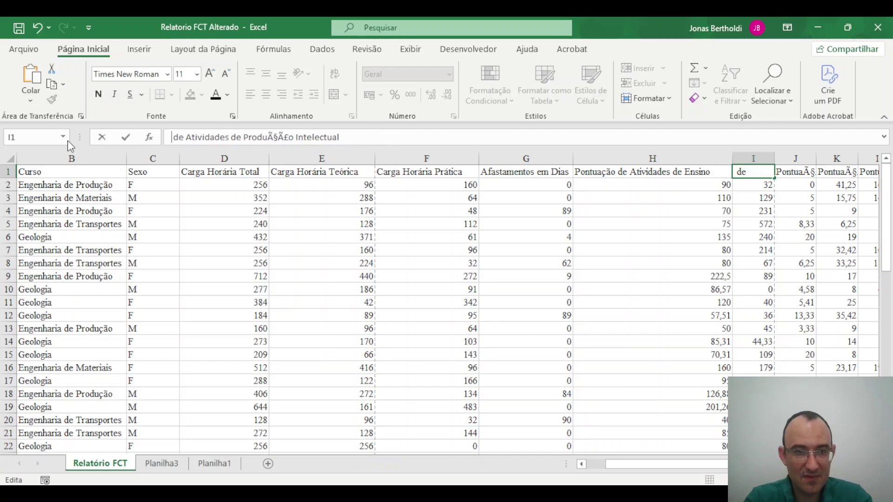
{"action": "type", "text": "Pon "}
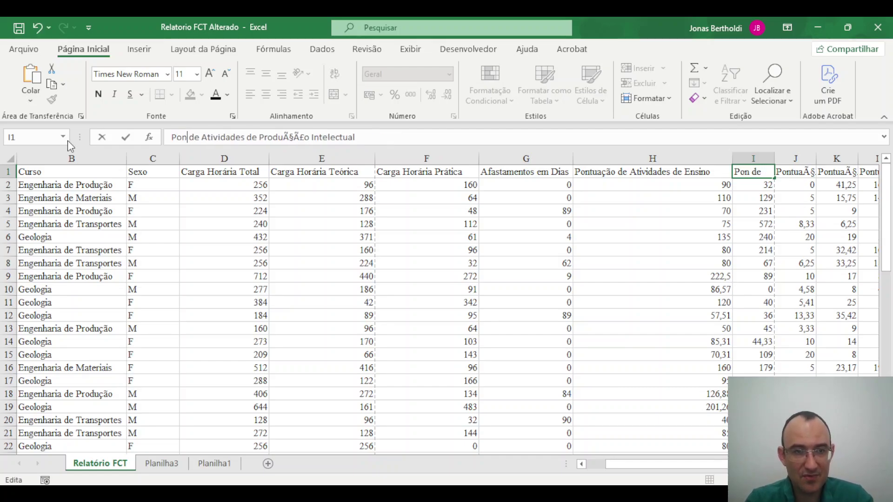
{"action": "type", "text": "tuação"}
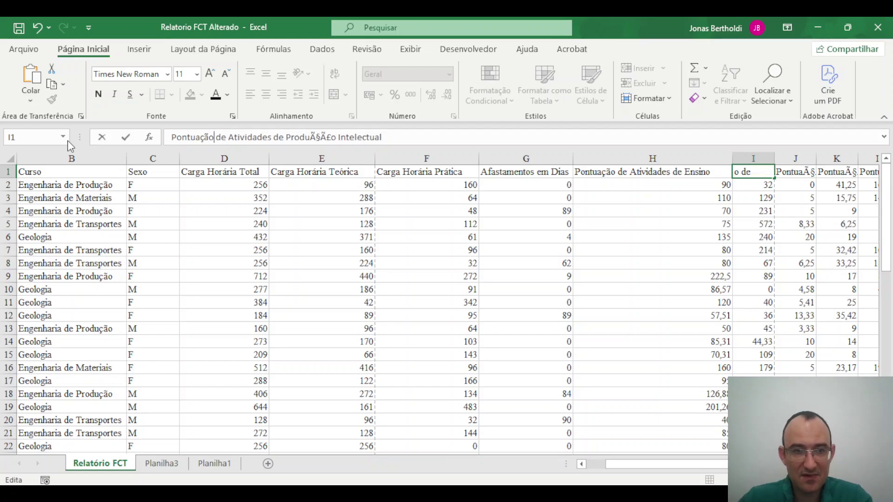
{"action": "left_click", "coordinate": [327, 135]}
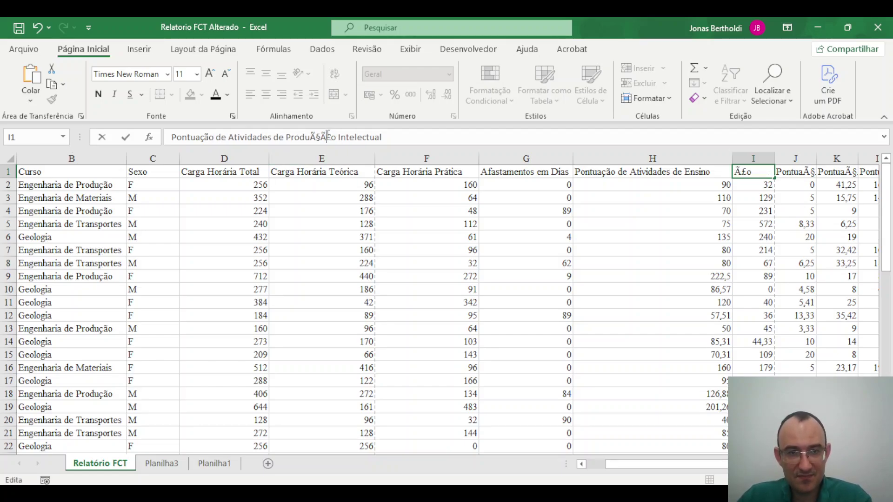
{"action": "left_click_drag", "start_coordinate": [330, 135], "coordinate": [302, 136]}
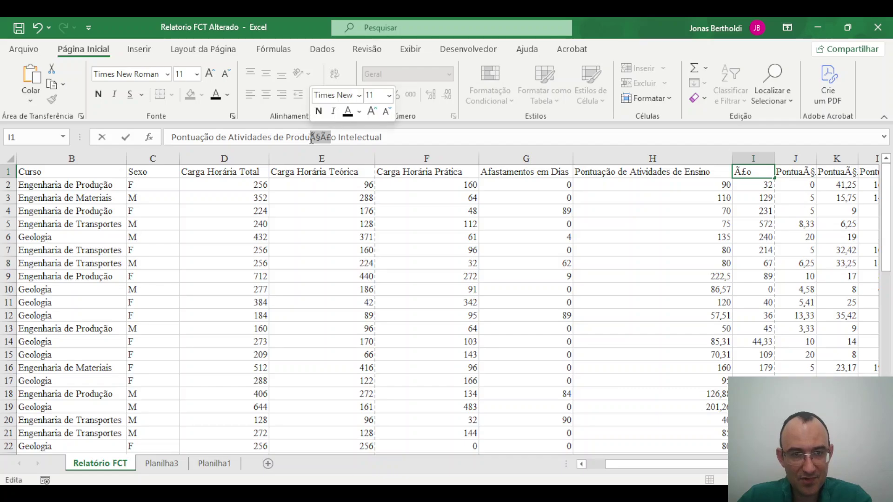
{"action": "type", "text": "çã"}
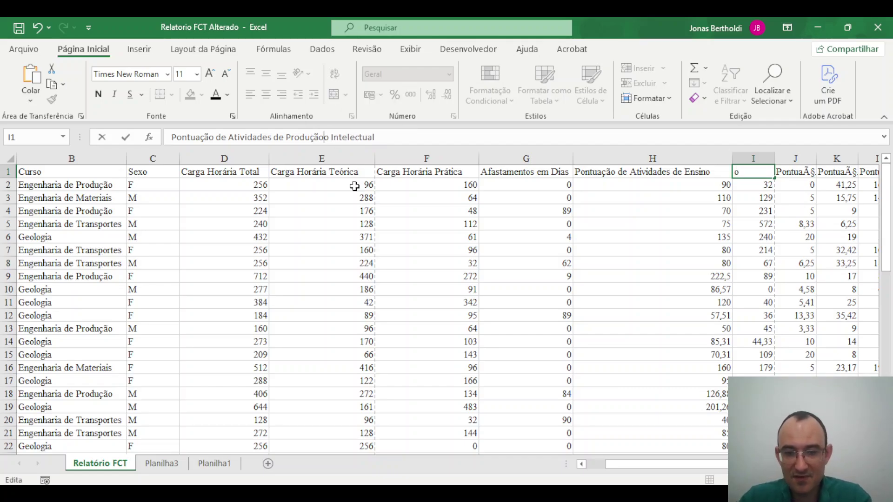
{"action": "left_click", "coordinate": [691, 326]}
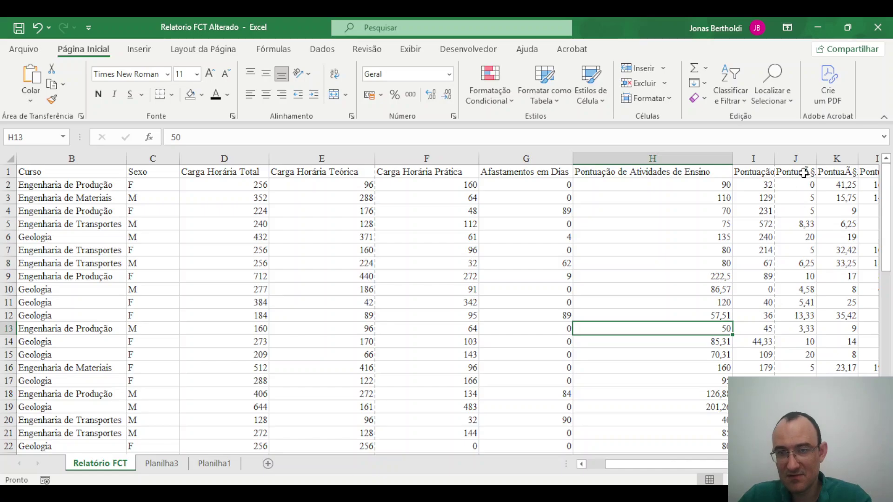
Check the corrected headers in H1 and I1, and fix header J1 to read "Pontuação de Atividades de Pesquisa"
{"action": "left_click", "coordinate": [637, 173]}
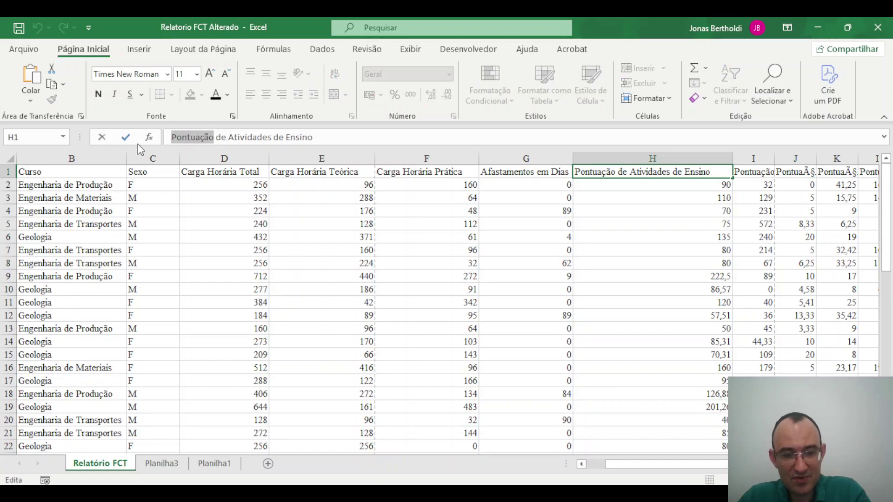
{"action": "left_click", "coordinate": [593, 238]}
{"action": "left_click", "coordinate": [756, 174]}
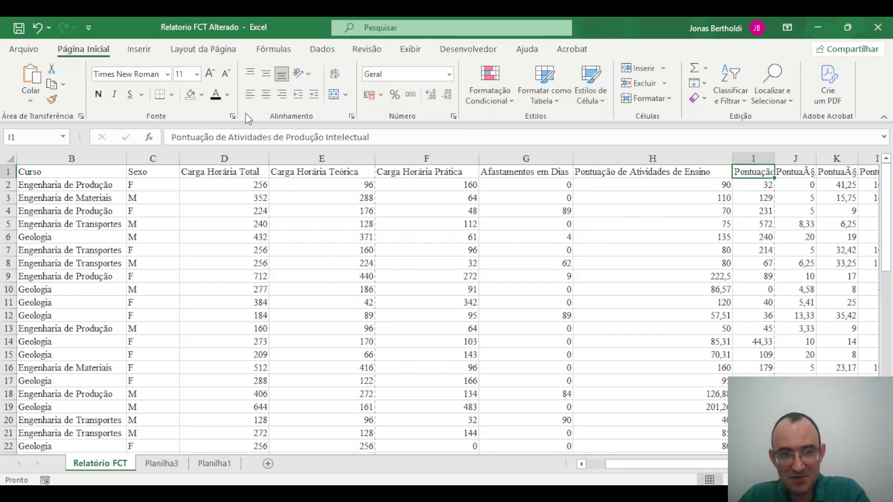
{"action": "left_click", "coordinate": [808, 173]}
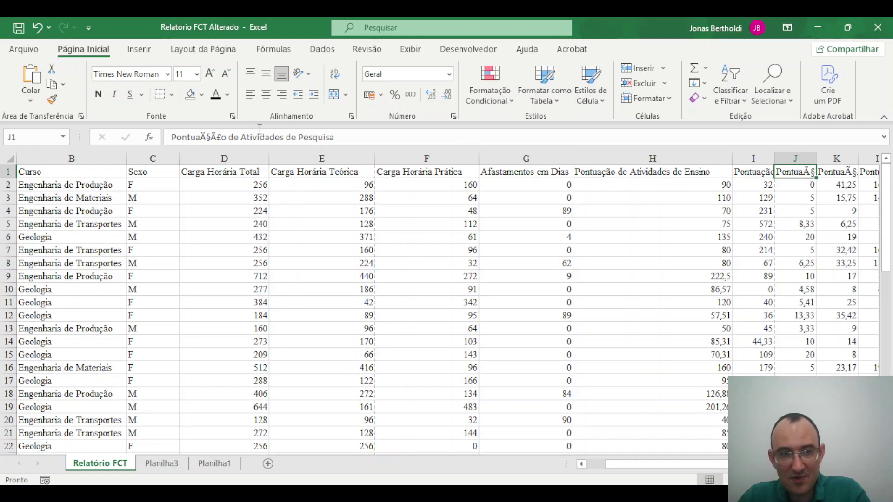
{"action": "left_click_drag", "start_coordinate": [222, 140], "coordinate": [198, 139]}
{"action": "type", "text": "çã"}
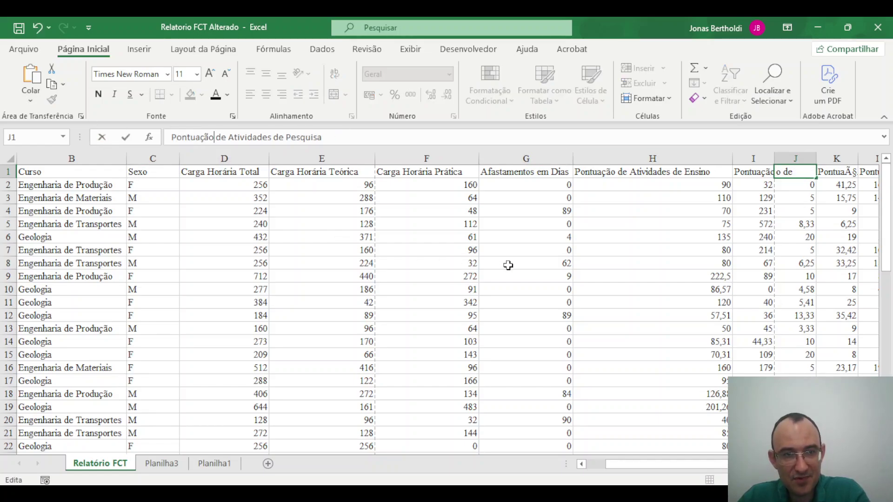
Replace the garbled first word of header K1 with "Pontuação" and check the cell's full text
{"action": "left_click", "coordinate": [834, 173]}
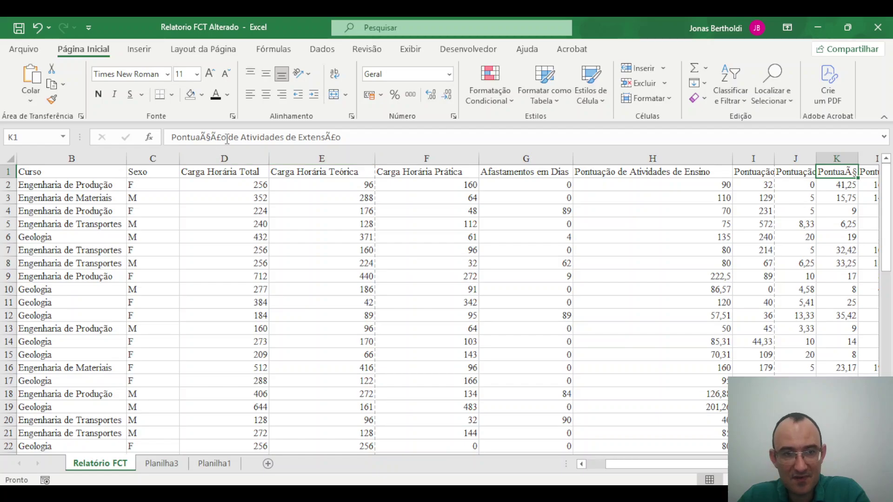
{"action": "left_click_drag", "start_coordinate": [227, 138], "coordinate": [127, 133]}
{"action": "type", "text": "Pontuação"}
{"action": "left_click", "coordinate": [731, 265]}
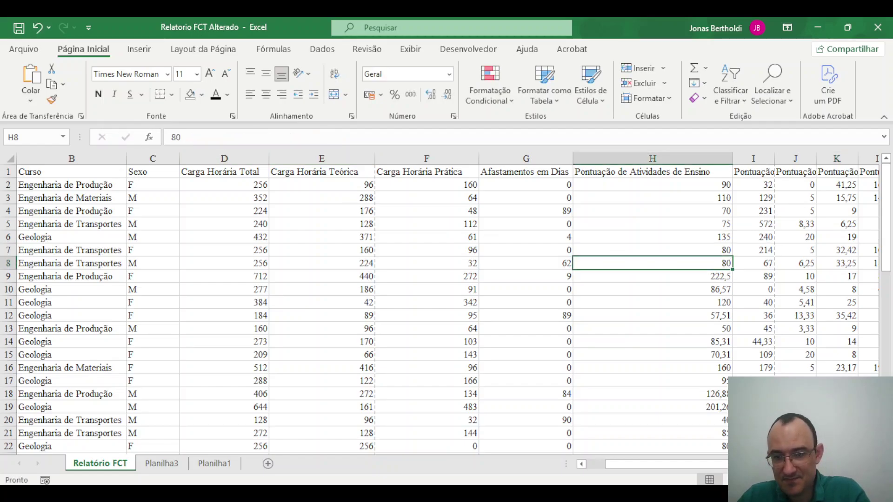
{"action": "scroll", "coordinate": [721, 224], "scroll_direction": "right", "scroll_amount": 2}
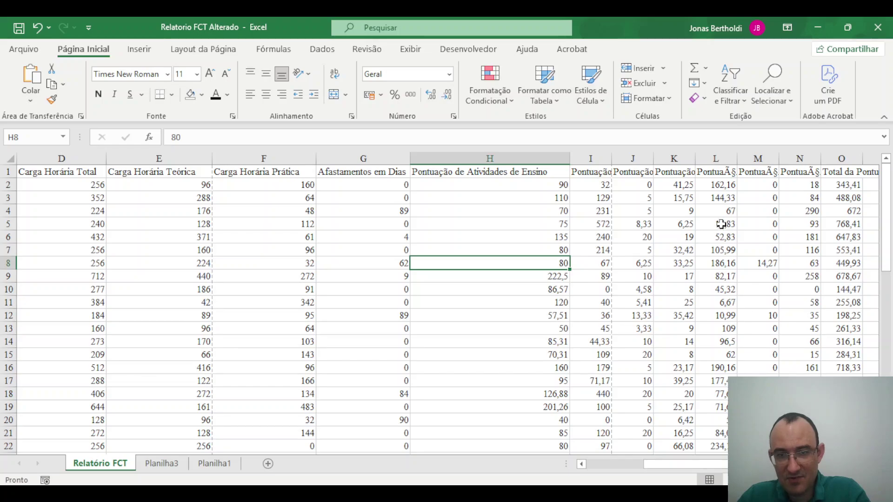
{"action": "left_click", "coordinate": [684, 176]}
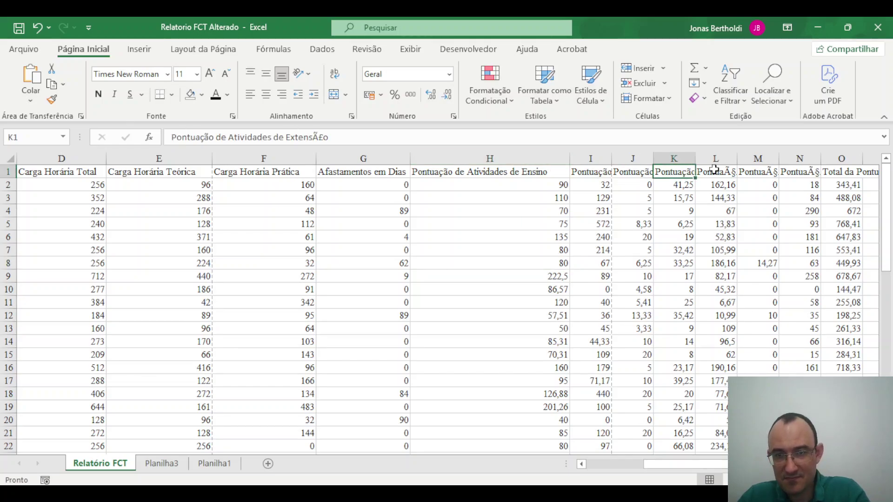
Replace the garbled first word of the headers in L1 and M1 with "Pontuação"
{"action": "left_click", "coordinate": [715, 171]}
{"action": "left_click_drag", "start_coordinate": [213, 137], "coordinate": [171, 138]}
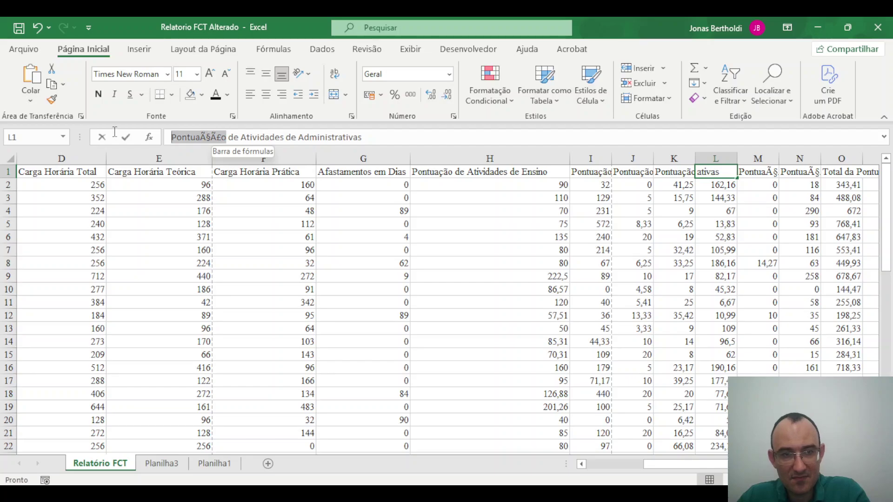
{"action": "type", "text": "Pontuação"}
{"action": "left_click", "coordinate": [752, 172]}
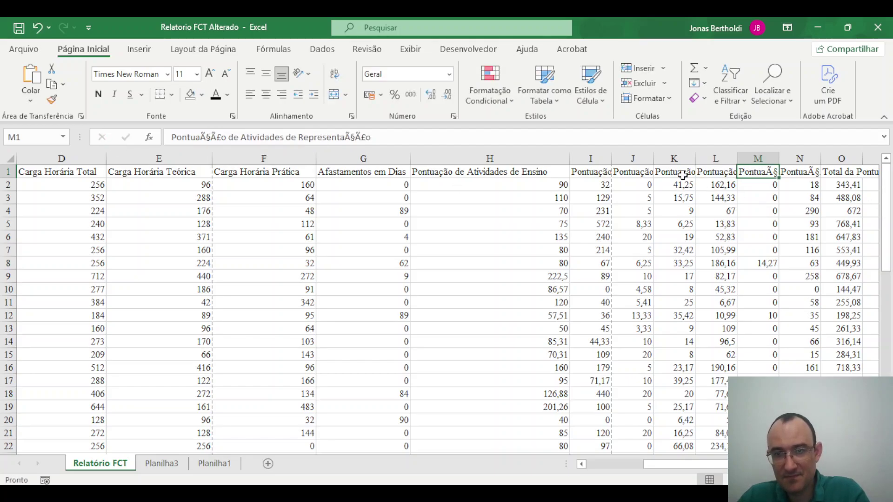
{"action": "left_click_drag", "start_coordinate": [205, 137], "coordinate": [171, 137]}
{"action": "type", "text": "Pontuação"}
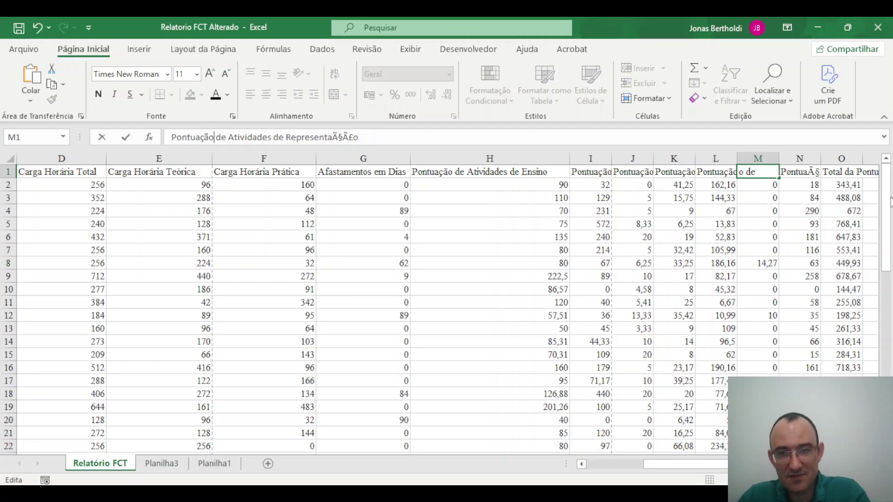
Replace the garbled word in headers N1 and O1 with "Pontuação", keeping the rest of each header
{"action": "left_click", "coordinate": [798, 171]}
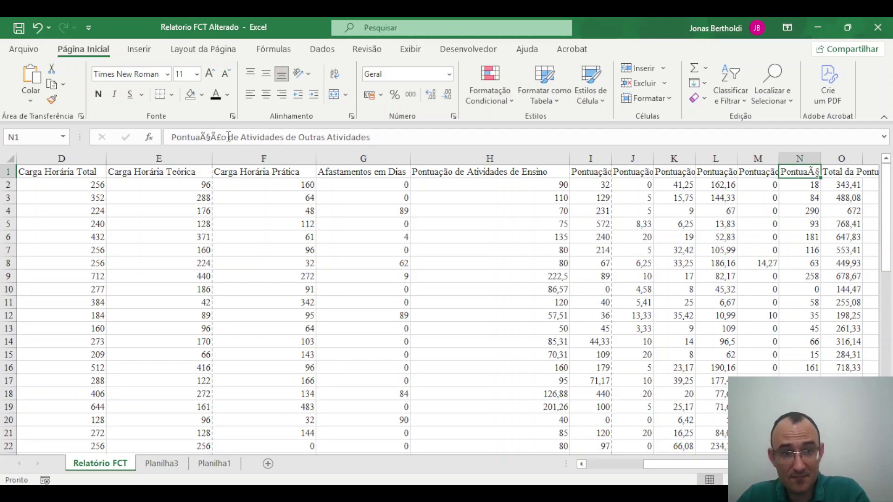
{"action": "left_click_drag", "start_coordinate": [227, 137], "coordinate": [171, 137]}
{"action": "type", "text": "Pontuação"}
{"action": "left_click", "coordinate": [842, 173]}
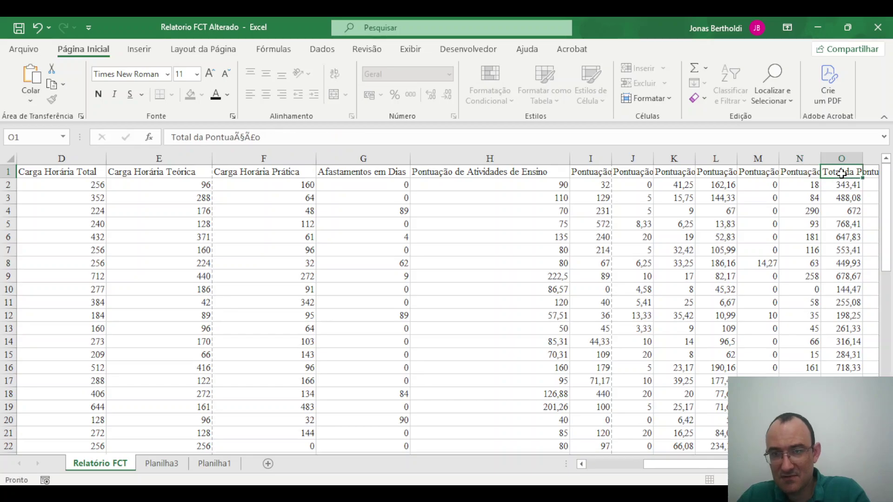
{"action": "left_click_drag", "start_coordinate": [281, 137], "coordinate": [202, 140]}
{"action": "type", "text": "Pontuação"}
{"action": "left_click", "coordinate": [363, 275]}
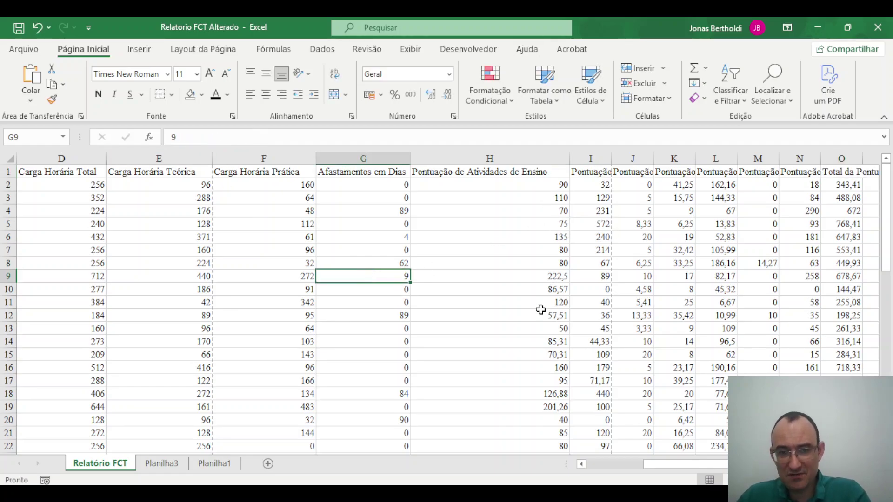
{"action": "scroll", "coordinate": [540, 306], "scroll_direction": "down", "scroll_amount": 9}
{"action": "scroll", "coordinate": [540, 306], "scroll_direction": "down", "scroll_amount": 4}
{"action": "scroll", "coordinate": [540, 305], "scroll_direction": "up", "scroll_amount": 14}
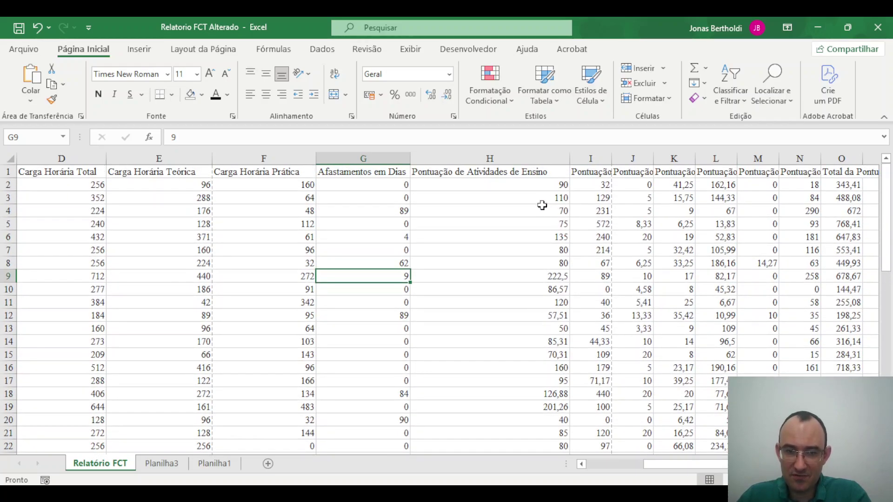
Turn on automatic text wrapping for the header cells D1:O1 of the Relatório FCT sheet
{"action": "left_click_drag", "start_coordinate": [679, 466], "coordinate": [641, 469]}
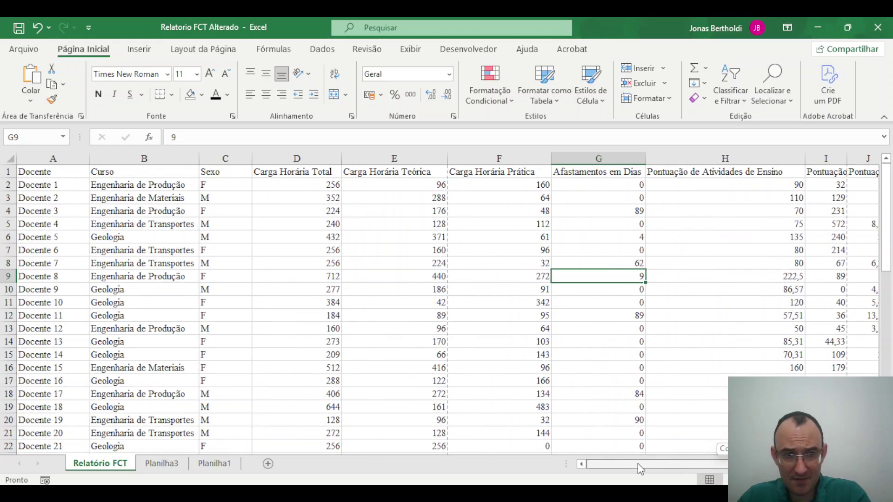
{"action": "left_click", "coordinate": [299, 173]}
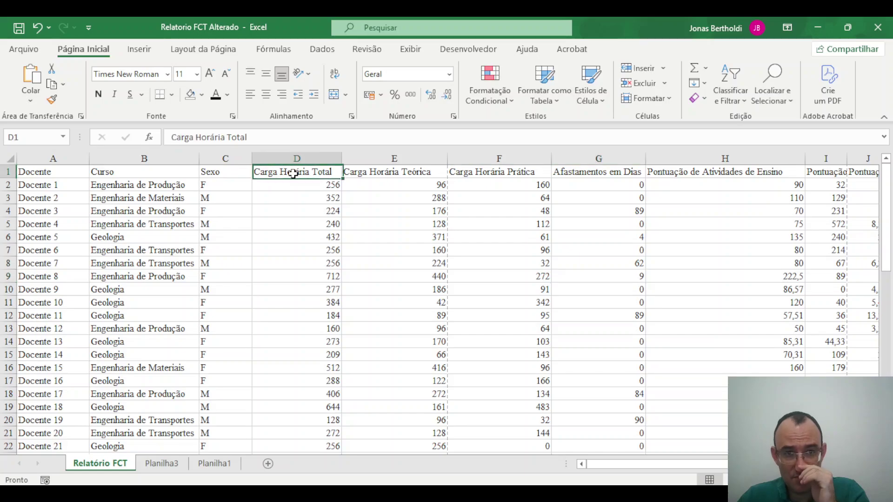
{"action": "left_click_drag", "start_coordinate": [303, 172], "coordinate": [658, 171]}
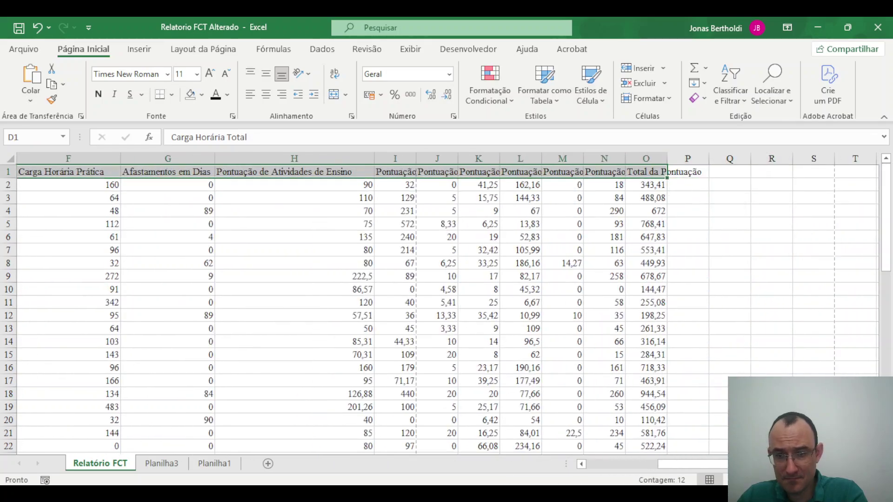
{"action": "scroll", "coordinate": [479, 448], "scroll_direction": "left", "scroll_amount": 3}
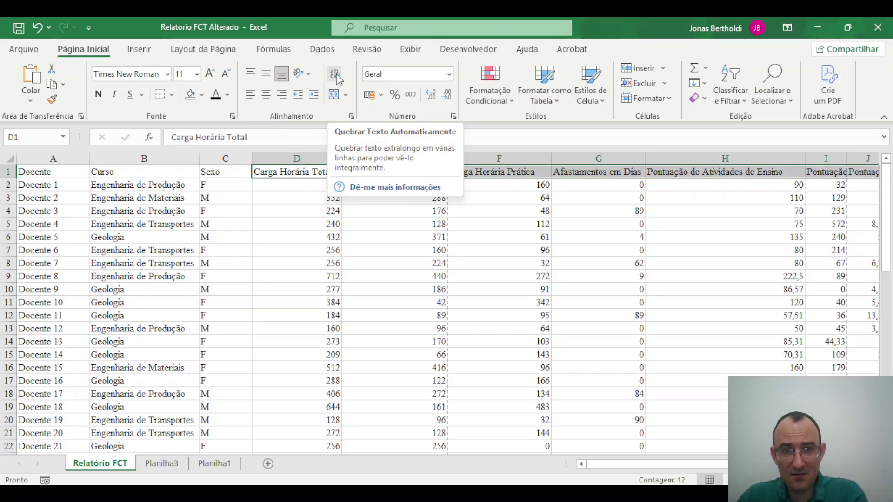
{"action": "left_click", "coordinate": [337, 77]}
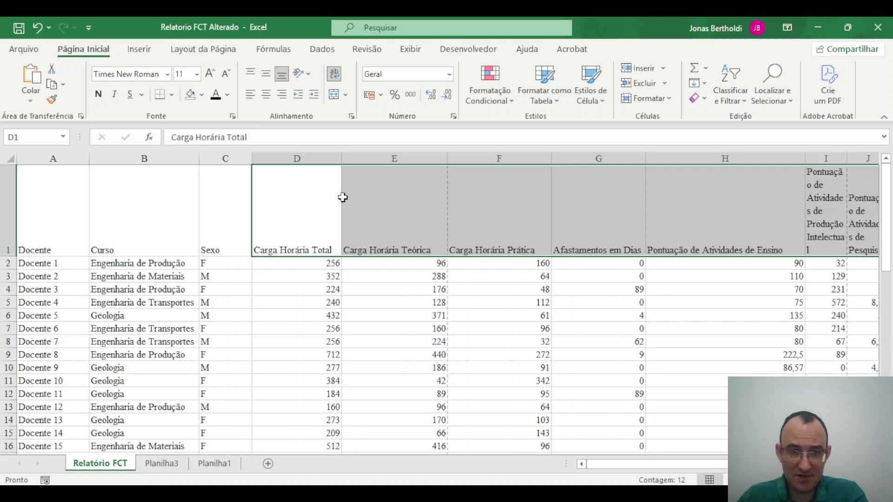
{"action": "left_click", "coordinate": [378, 263]}
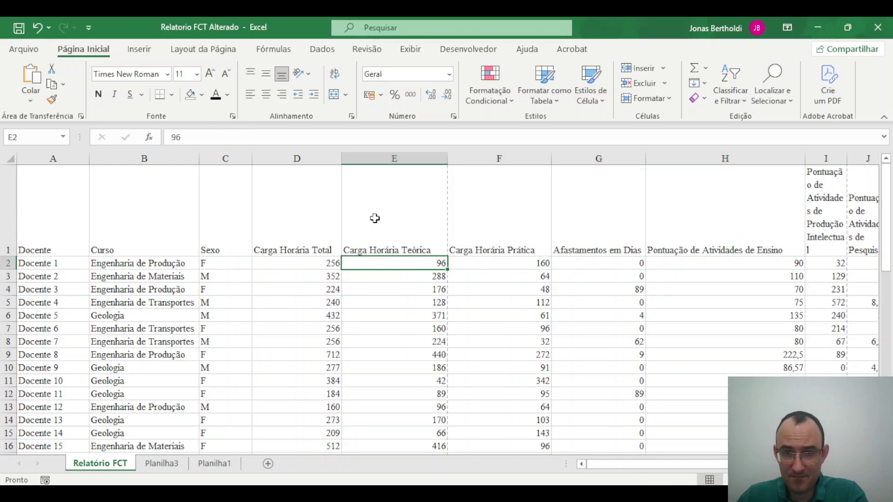
Set the width of columns D through O to 20
{"action": "left_click_drag", "start_coordinate": [309, 156], "coordinate": [756, 189]}
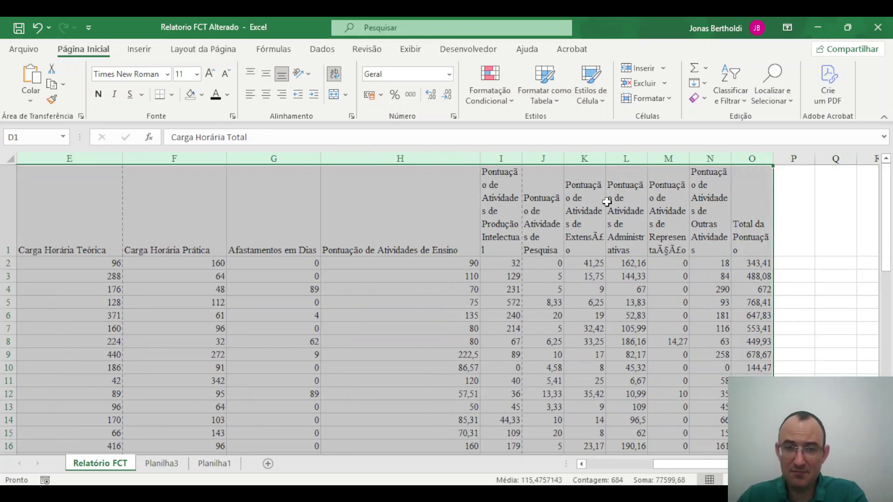
{"action": "right_click", "coordinate": [456, 157]}
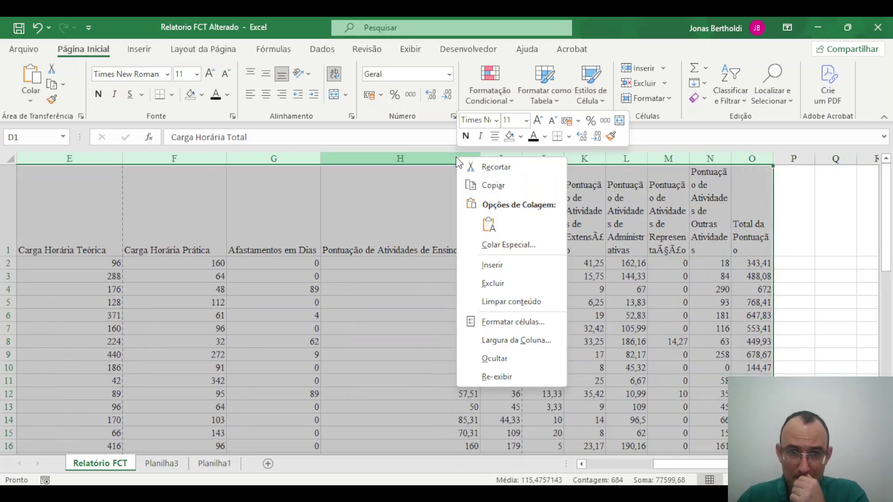
{"action": "left_click", "coordinate": [540, 318]}
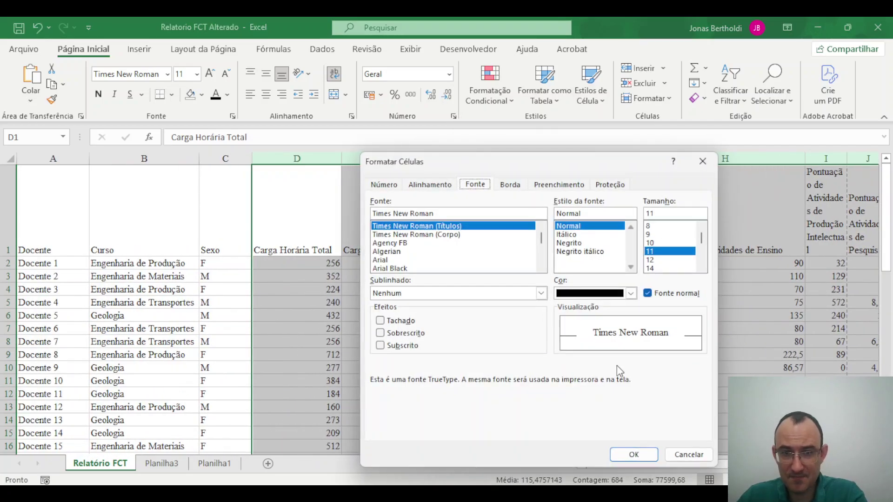
{"action": "left_click", "coordinate": [689, 454]}
{"action": "right_click", "coordinate": [329, 162]}
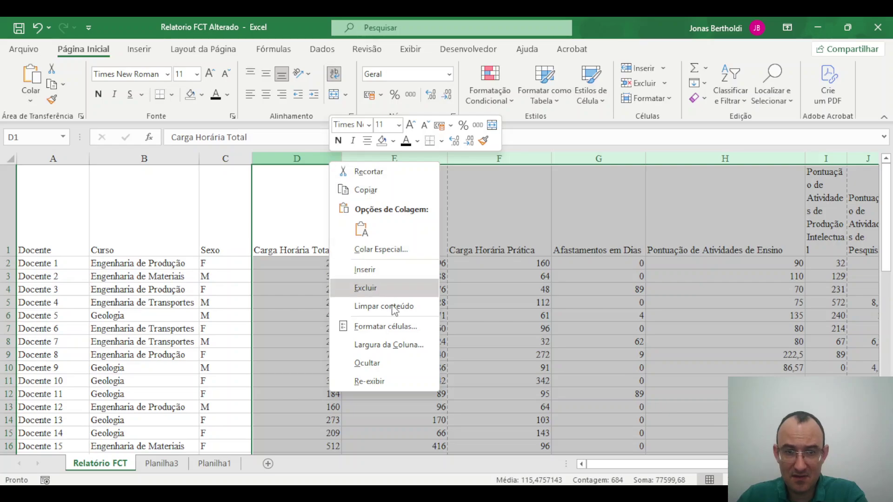
{"action": "left_click", "coordinate": [396, 347]}
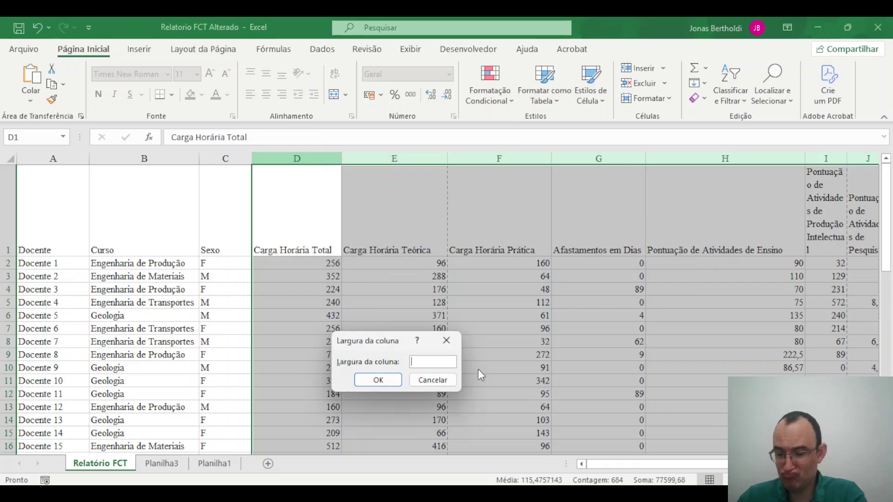
{"action": "type", "text": "25"}
{"action": "key", "text": "Return"}
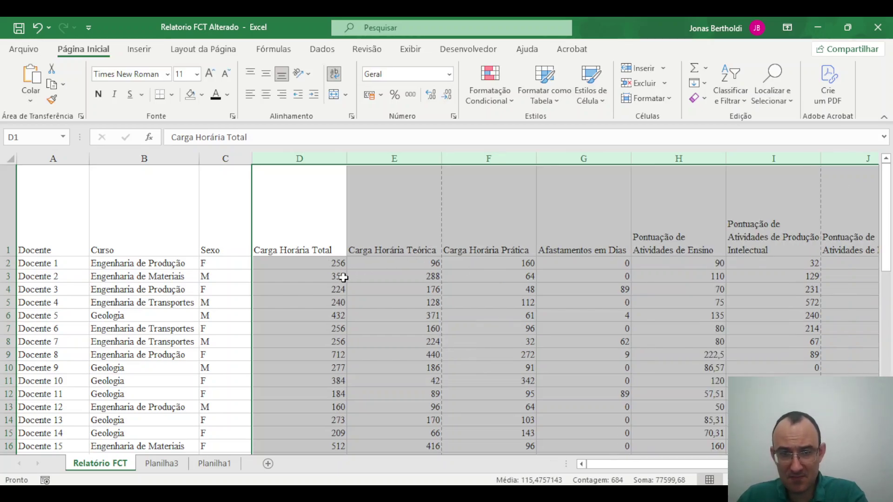
Set the width of the selected columns D through O to 12
{"action": "right_click", "coordinate": [307, 160]}
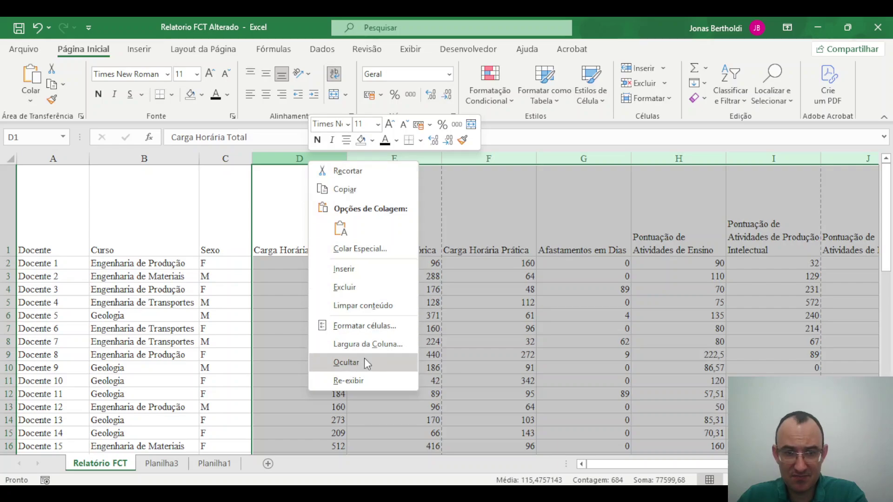
{"action": "left_click", "coordinate": [365, 344]}
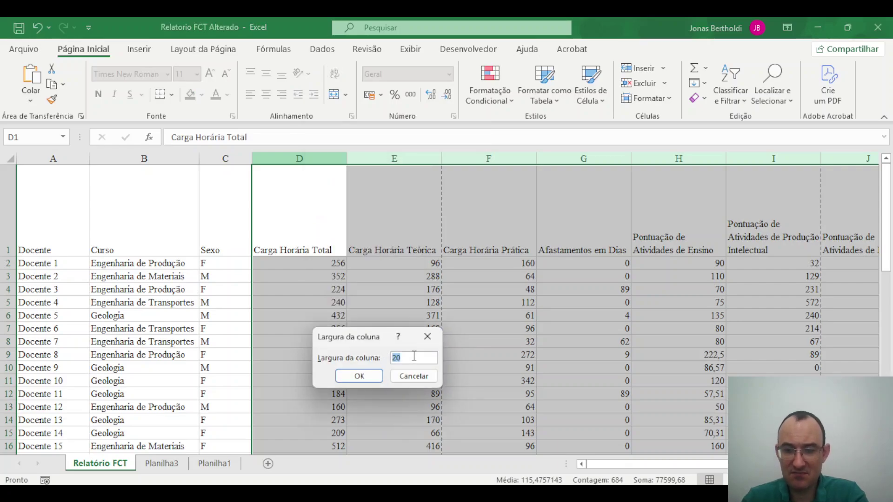
{"action": "type", "text": "12"}
{"action": "key", "text": "Return"}
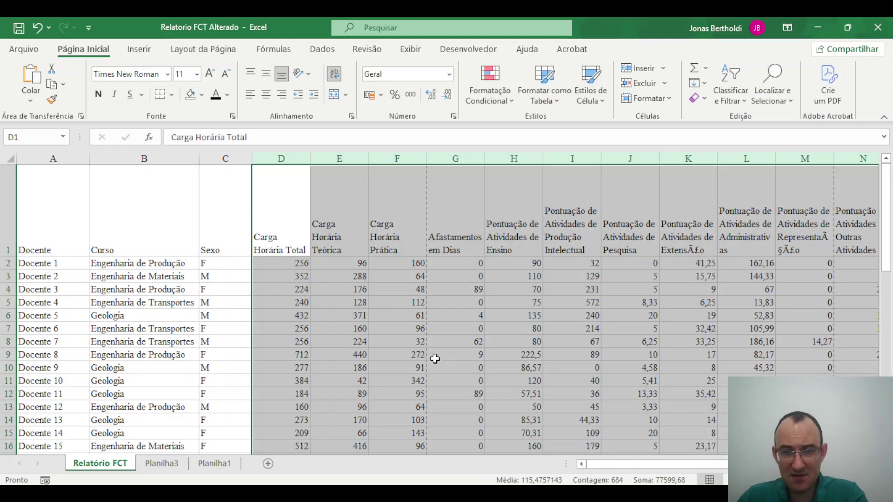
Correct the garbled last word of header K1 so it reads "Pontuação de Atividades de Extensão"
{"action": "left_click", "coordinate": [693, 244]}
{"action": "left_click_drag", "start_coordinate": [313, 137], "coordinate": [323, 137]}
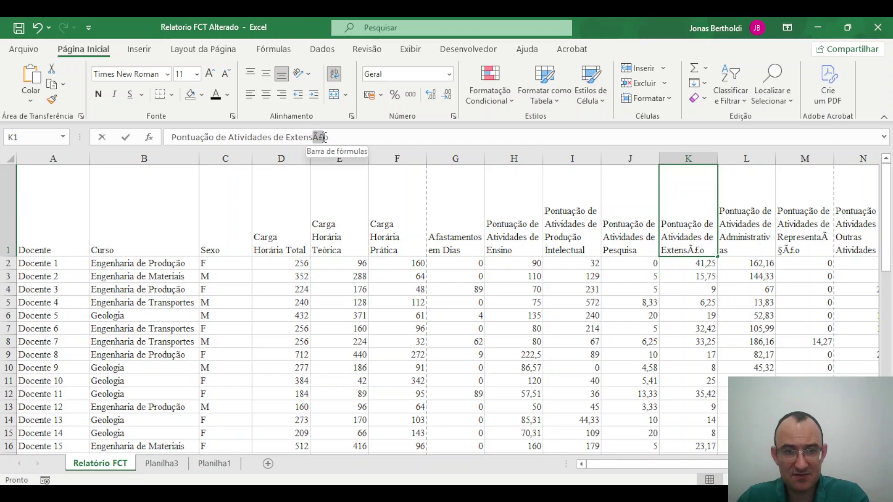
{"action": "type", "text": "ãoo"}
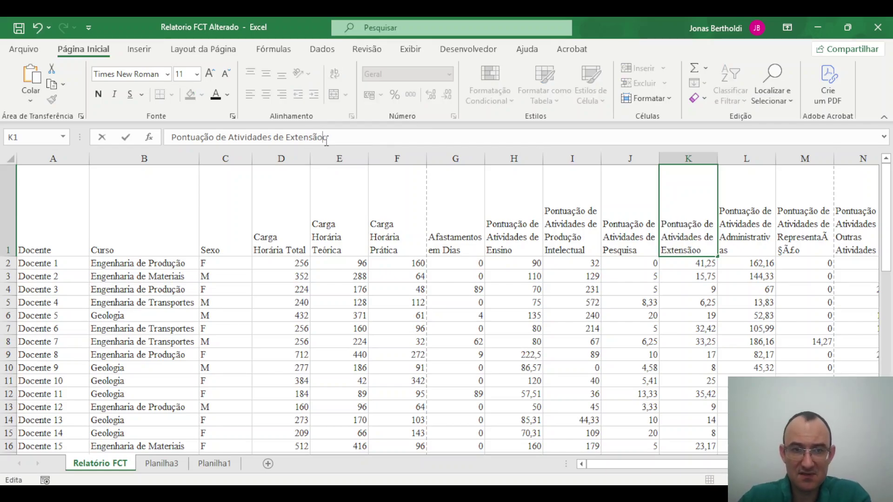
{"action": "left_click_drag", "start_coordinate": [449, 303], "coordinate": [458, 302]}
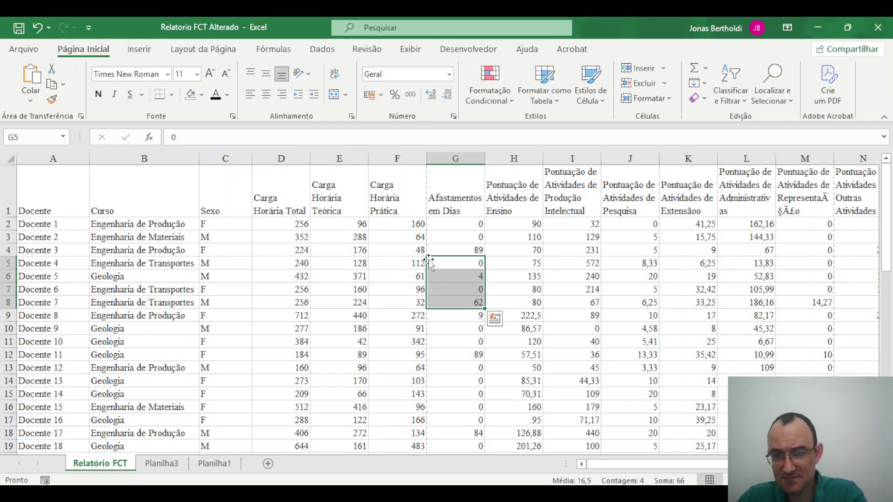
{"action": "left_click", "coordinate": [708, 199]}
{"action": "left_click", "coordinate": [367, 133]}
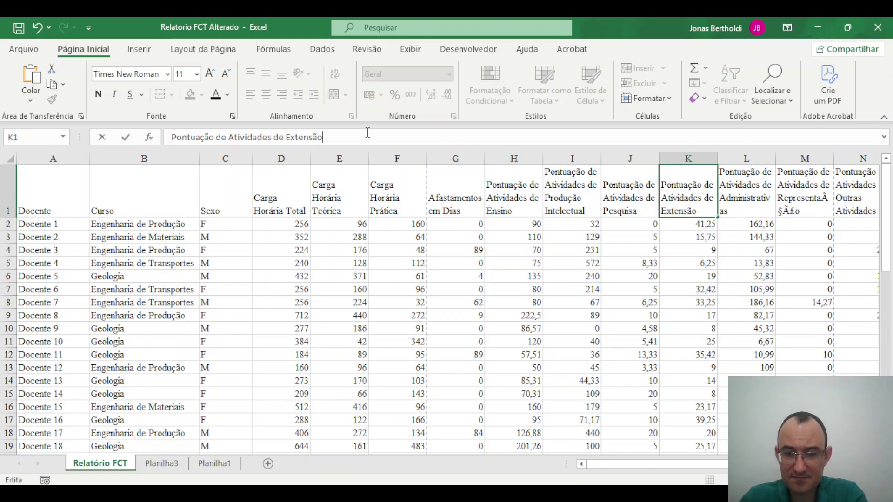
{"action": "key", "text": "Return"}
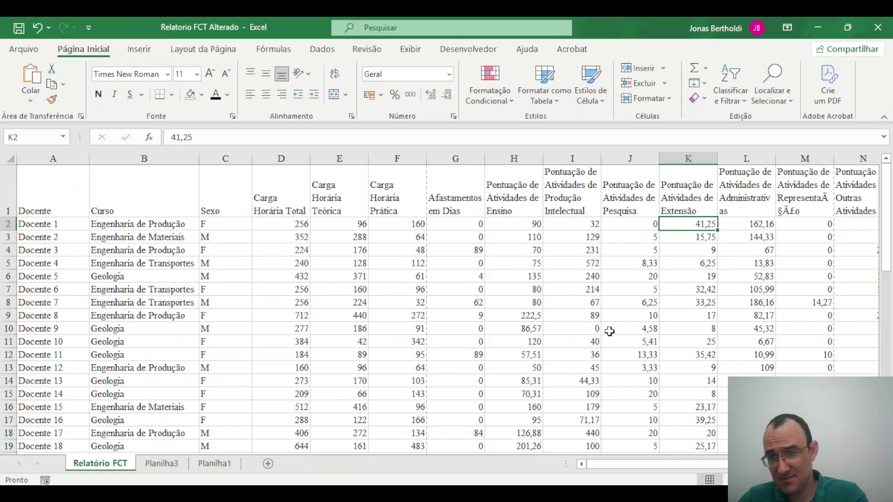
Correct the garbled ending of header M1 so it reads "Pontuação de Atividades de Representação"
{"action": "left_click", "coordinate": [801, 208]}
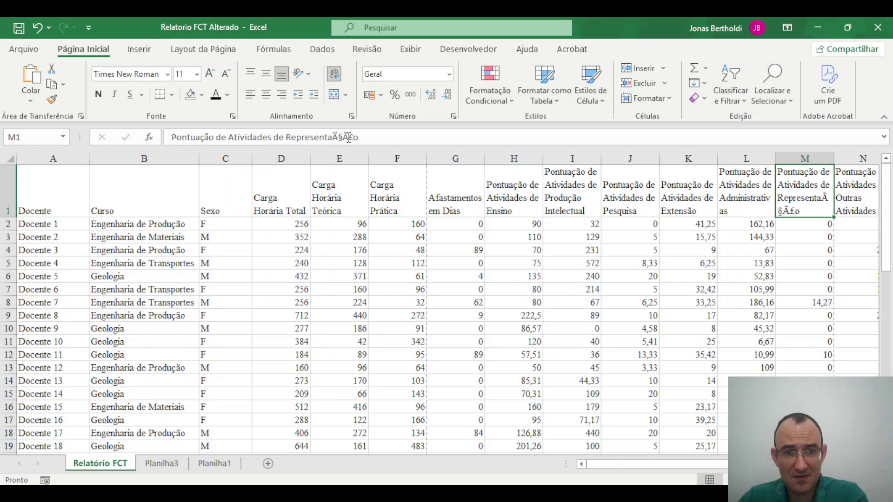
{"action": "left_click_drag", "start_coordinate": [332, 136], "coordinate": [347, 136]}
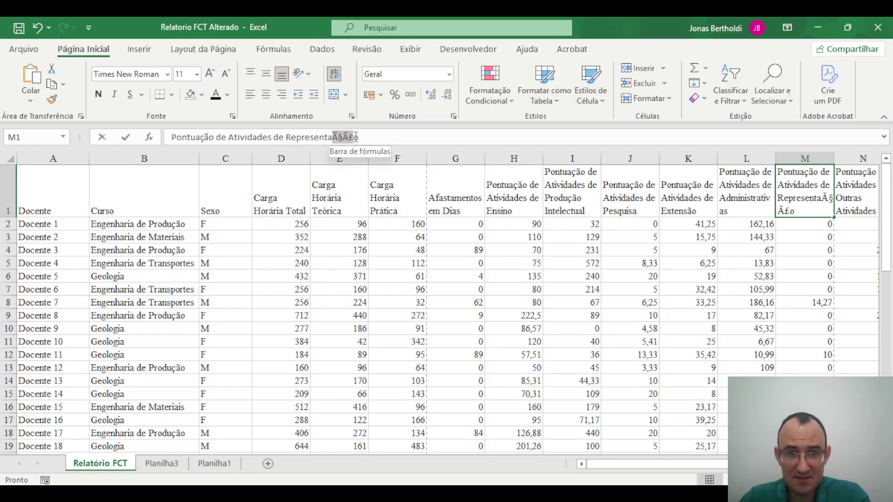
{"action": "type", "text": "ção"}
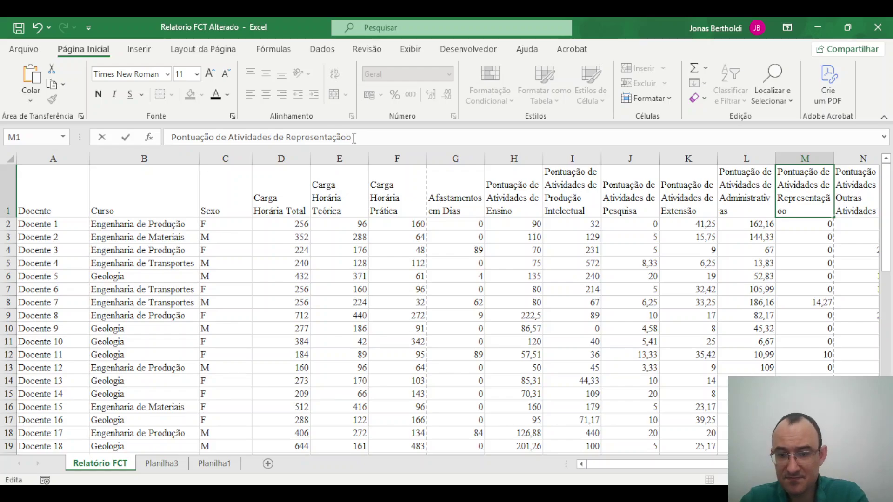
{"action": "key", "text": "Return"}
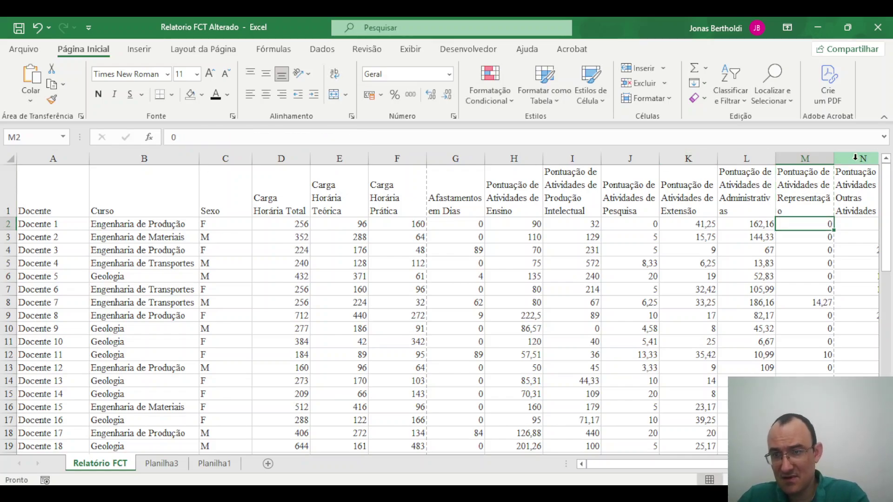
Widen columns M and L slightly so "Representação" and "Administrativas" each fit on a single line in the headers
{"action": "left_click_drag", "start_coordinate": [832, 157], "coordinate": [843, 154]}
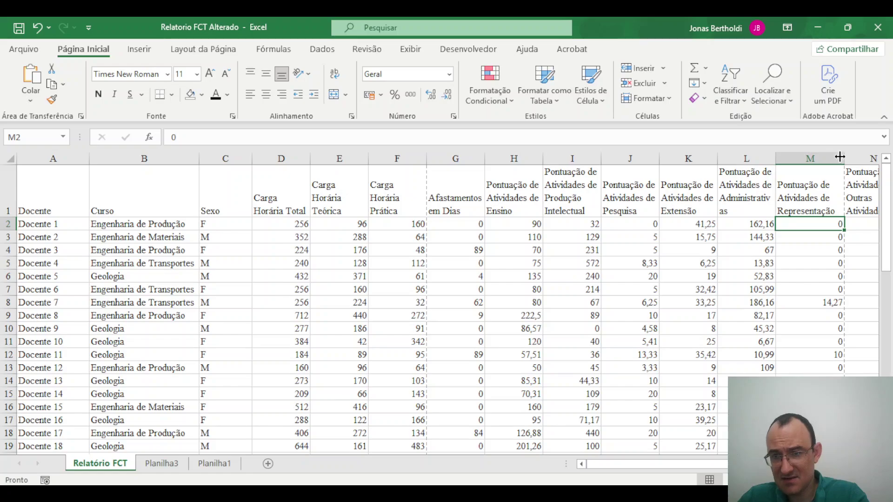
{"action": "left_click_drag", "start_coordinate": [771, 158], "coordinate": [783, 158]}
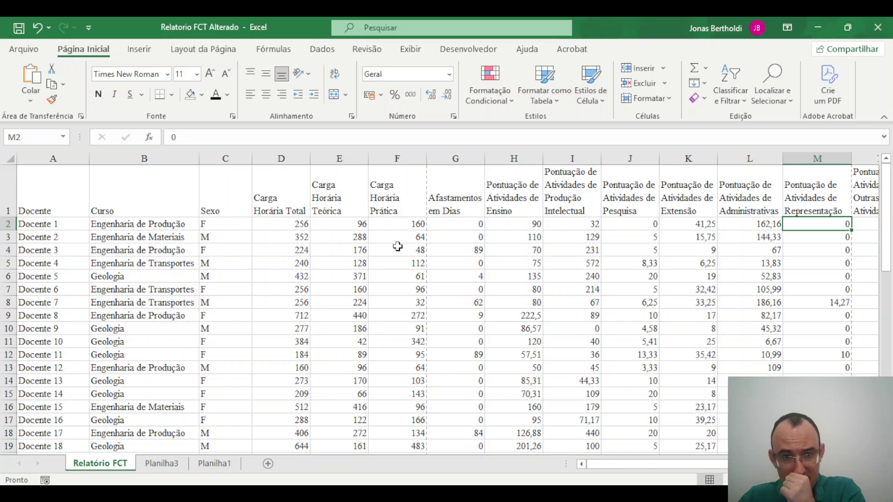
{"action": "left_click_drag", "start_coordinate": [689, 464], "coordinate": [724, 464]}
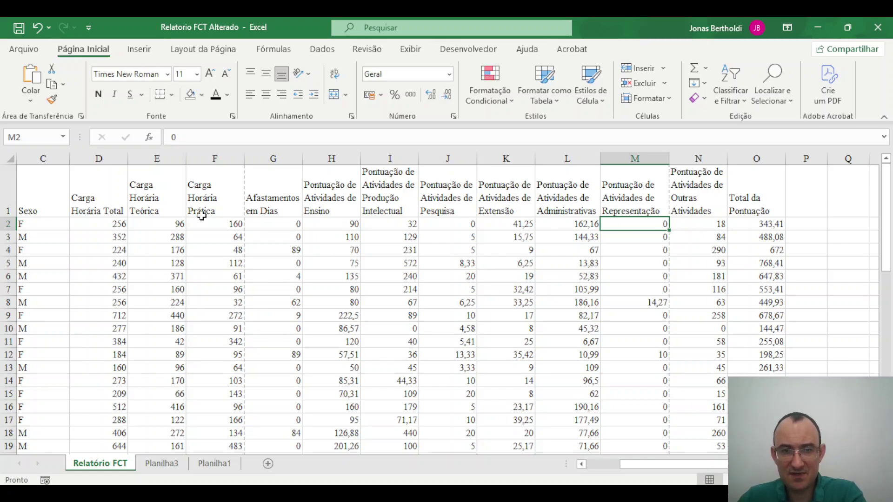
Make header row 1 slightly taller and widen column B, Curso, a little
{"action": "left_click_drag", "start_coordinate": [6, 216], "coordinate": [5, 221]}
{"action": "scroll", "coordinate": [442, 253], "scroll_direction": "down", "scroll_amount": 4}
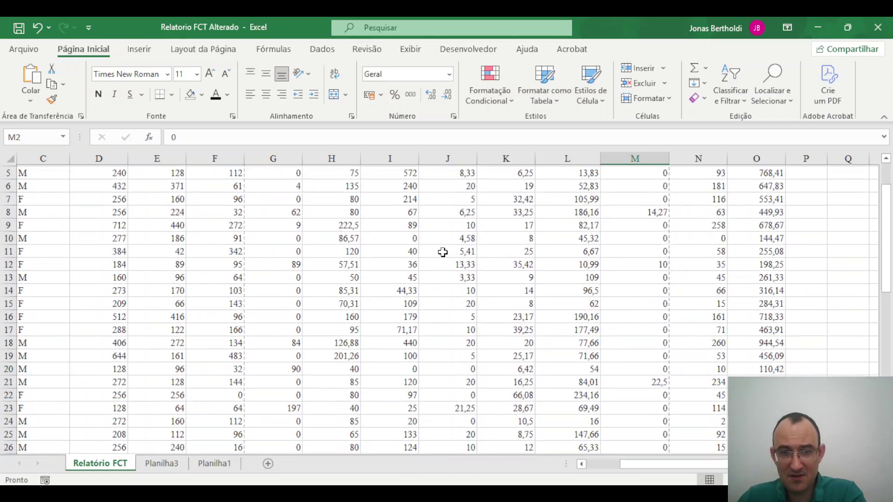
{"action": "scroll", "coordinate": [442, 253], "scroll_direction": "up", "scroll_amount": 4}
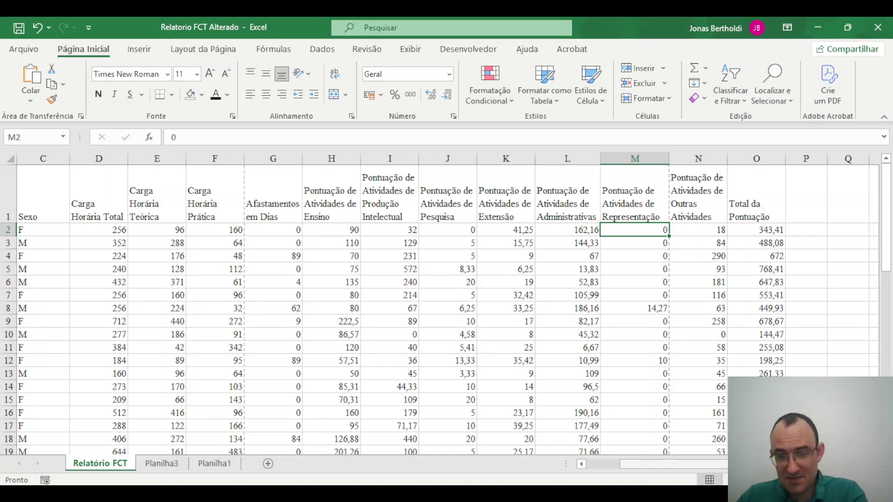
{"action": "scroll", "coordinate": [560, 434], "scroll_direction": "left", "scroll_amount": 2}
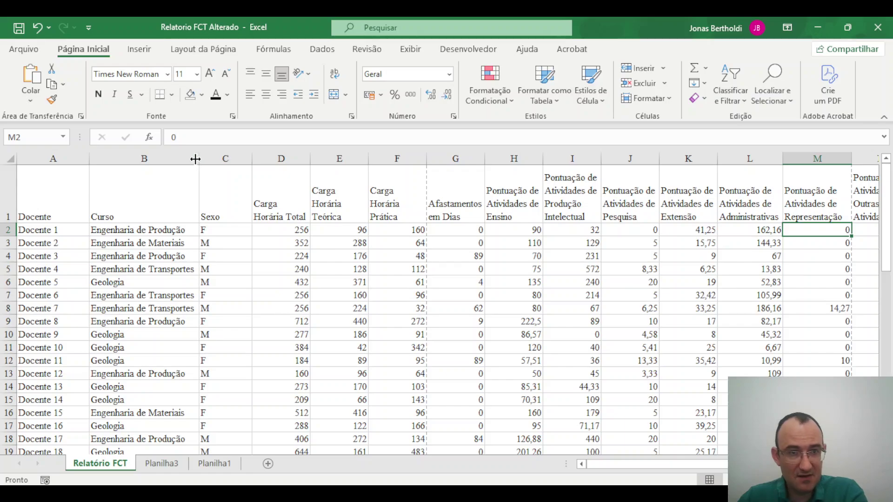
{"action": "mouse_move", "coordinate": [197, 160]}
{"action": "left_mouse_down"}
{"action": "mouse_move", "coordinate": [169, 162]}
{"action": "mouse_move", "coordinate": [205, 161]}
{"action": "left_mouse_up"}
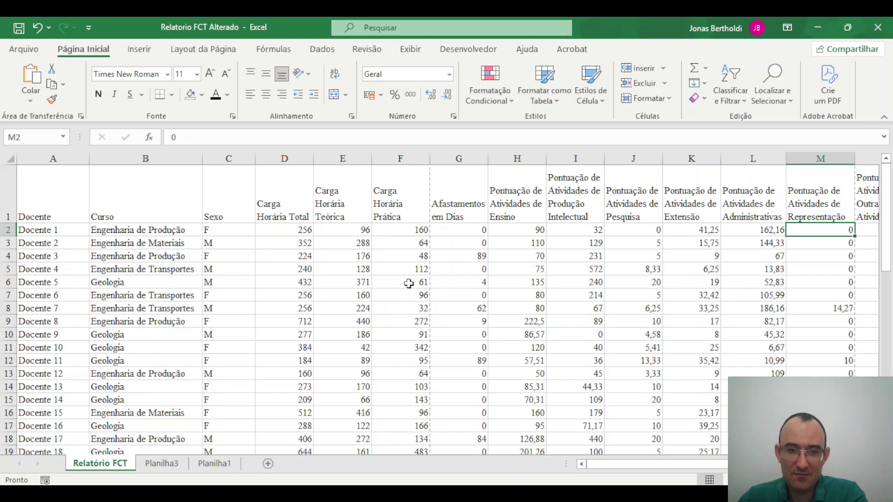
Look through the teachers' rows on the Relatório FCT sheet and open the empty Planilha3 sheet
{"action": "scroll", "coordinate": [409, 284], "scroll_direction": "down", "scroll_amount": 3}
{"action": "scroll", "coordinate": [409, 283], "scroll_direction": "down", "scroll_amount": 6}
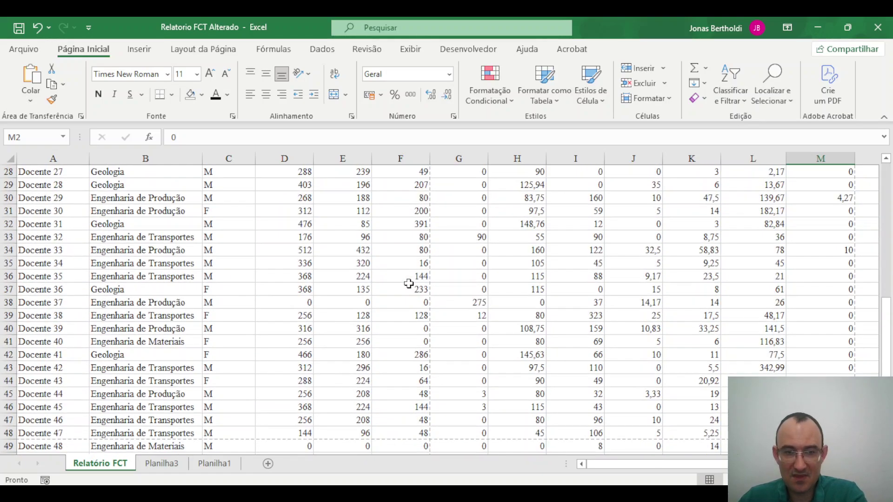
{"action": "scroll", "coordinate": [408, 284], "scroll_direction": "down", "scroll_amount": 4}
{"action": "scroll", "coordinate": [408, 283], "scroll_direction": "up", "scroll_amount": 13}
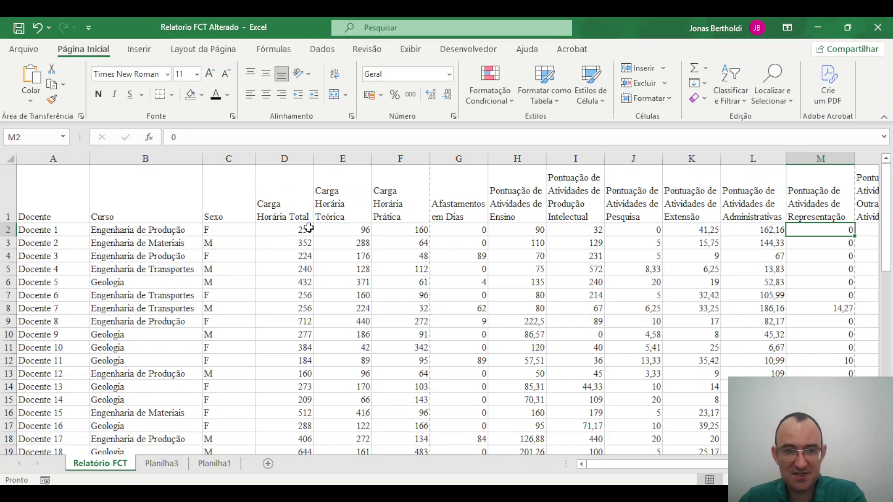
{"action": "left_click", "coordinate": [346, 96]}
{"action": "left_click", "coordinate": [172, 465]}
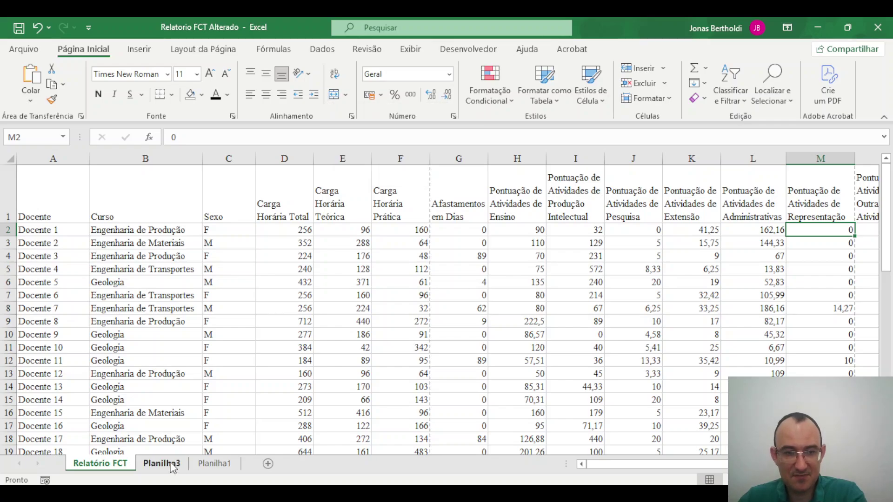
{"action": "left_click", "coordinate": [172, 465]}
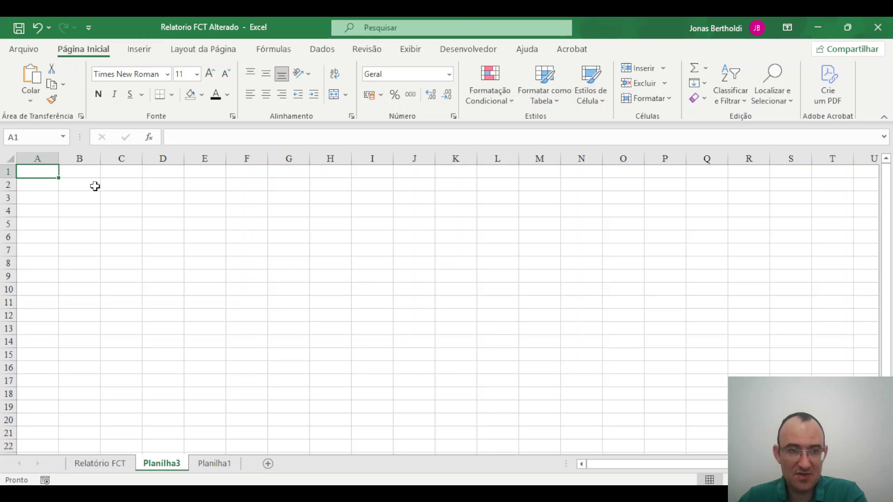
Merge and center cells B2:C2 on the empty Planilha3 sheet
{"action": "left_click_drag", "start_coordinate": [92, 171], "coordinate": [122, 172]}
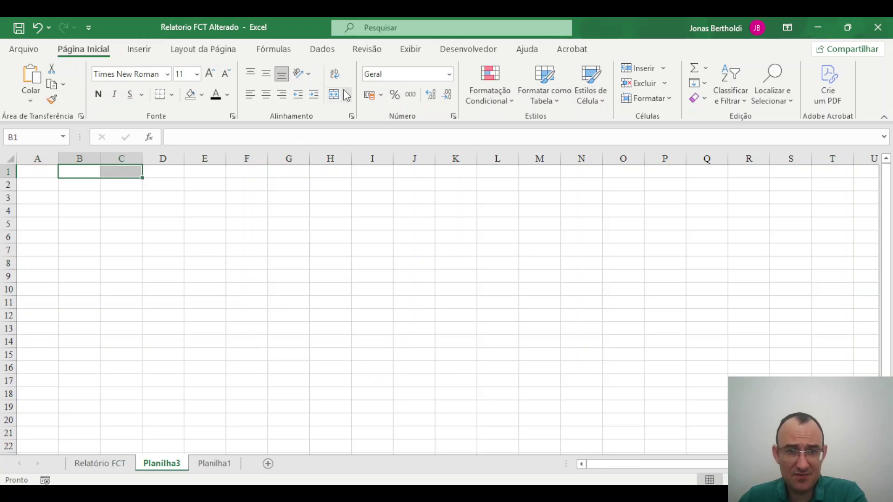
{"action": "left_click_drag", "start_coordinate": [92, 185], "coordinate": [117, 184]}
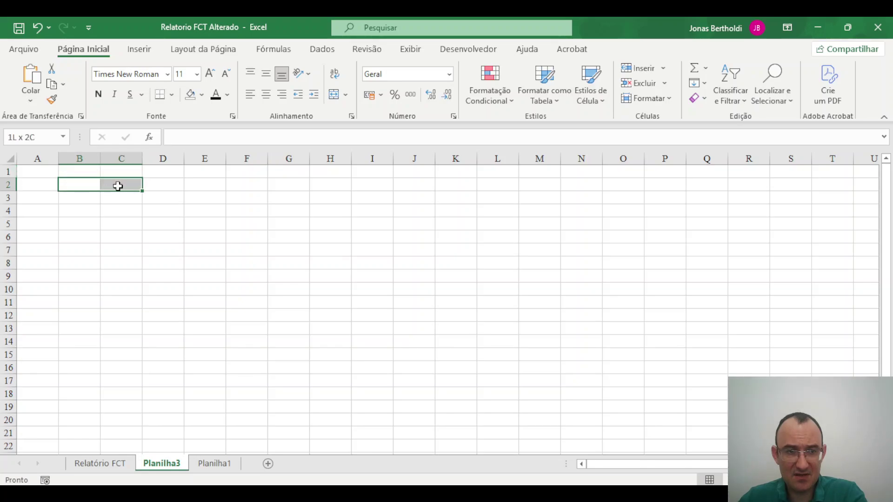
{"action": "left_click", "coordinate": [333, 95]}
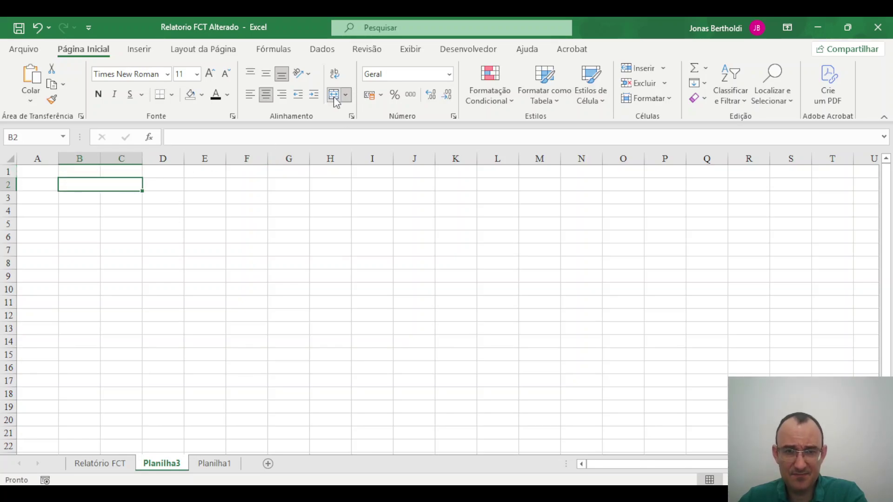
{"action": "left_click", "coordinate": [109, 207]}
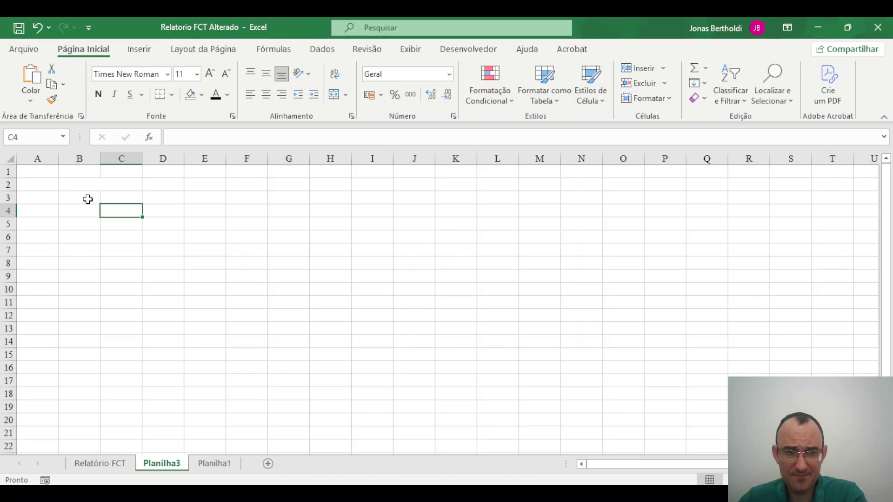
Unmerge cells B2:C2 on Planilha3
{"action": "left_click", "coordinate": [120, 187]}
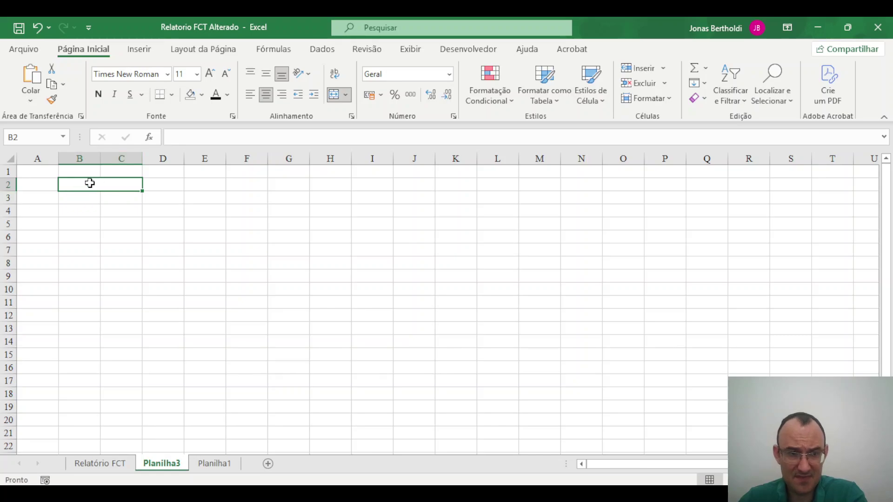
{"action": "left_click", "coordinate": [345, 95]}
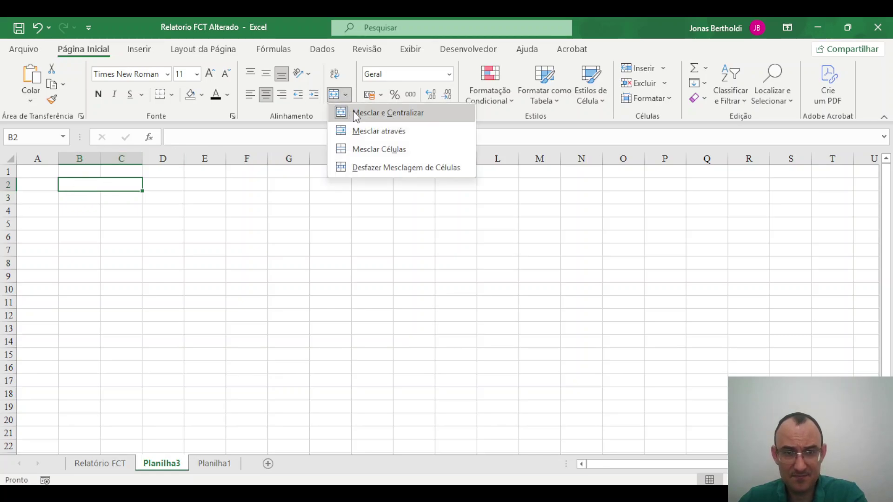
{"action": "left_click", "coordinate": [372, 170]}
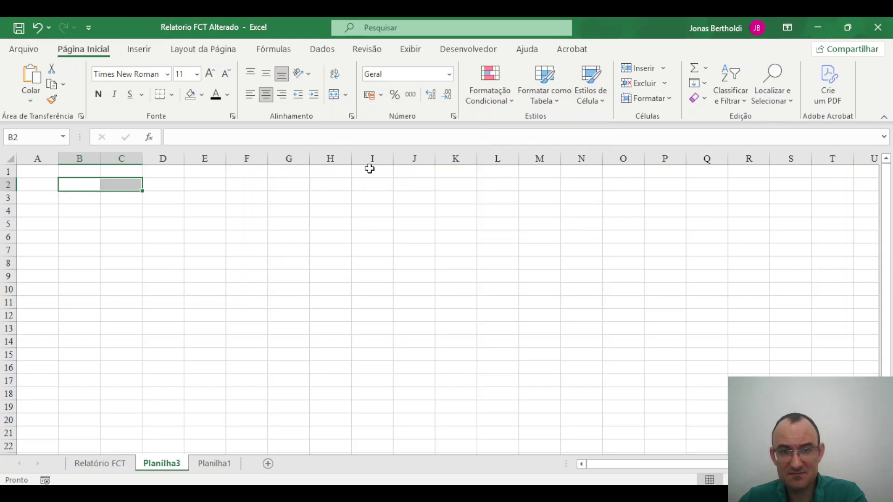
Return to the Relatório FCT sheet and examine the teachers' rows from the first to the last, checking the workload and score columns
{"action": "left_click", "coordinate": [101, 464]}
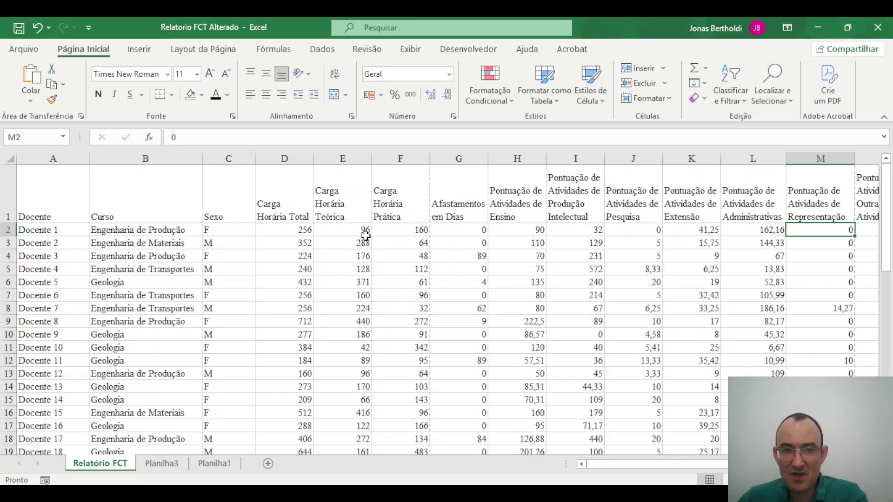
{"action": "scroll", "coordinate": [497, 287], "scroll_direction": "down", "scroll_amount": 7}
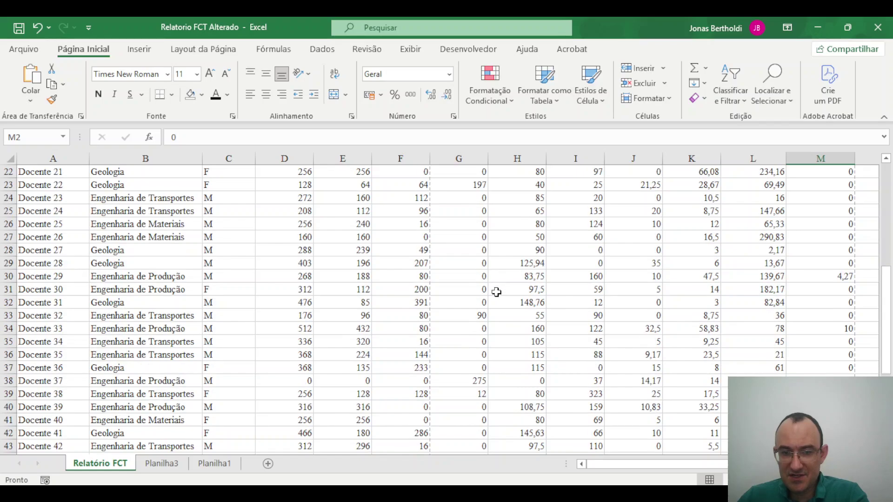
{"action": "scroll", "coordinate": [499, 298], "scroll_direction": "down", "scroll_amount": 5}
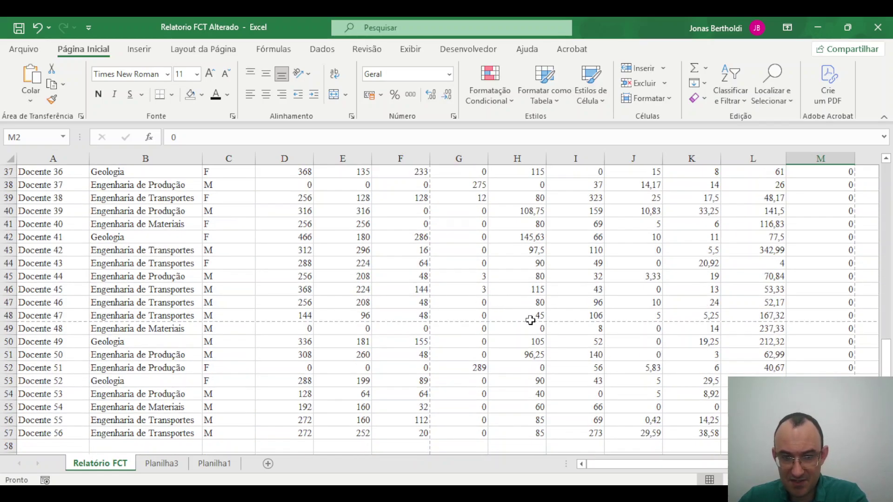
{"action": "scroll", "coordinate": [530, 320], "scroll_direction": "up", "scroll_amount": 6}
{"action": "scroll", "coordinate": [530, 320], "scroll_direction": "up", "scroll_amount": 2}
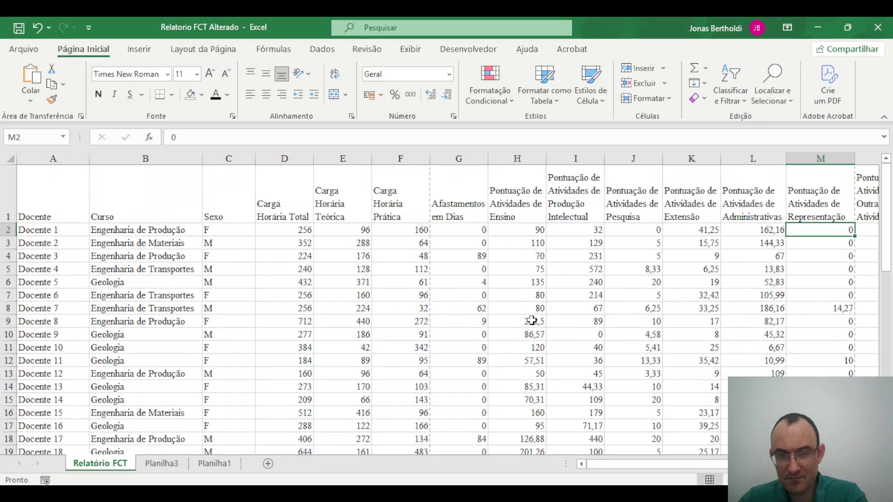
{"action": "scroll", "coordinate": [542, 303], "scroll_direction": "down", "scroll_amount": 3}
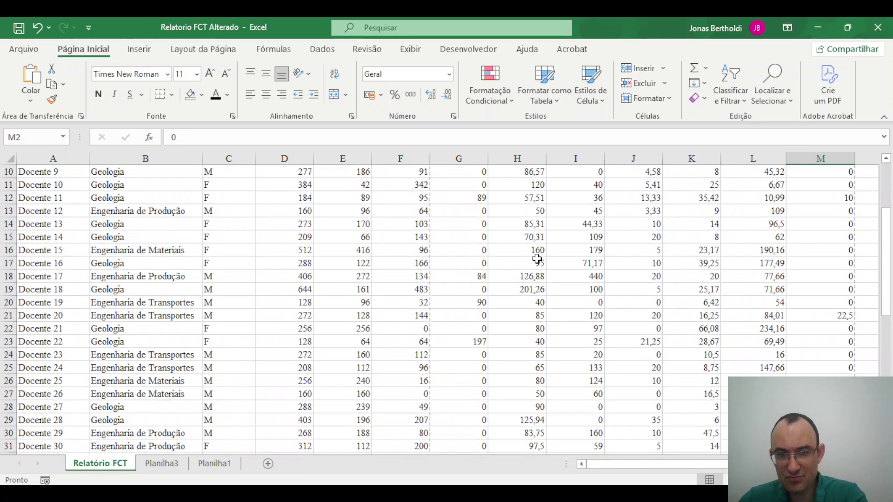
{"action": "scroll", "coordinate": [520, 320], "scroll_direction": "up", "scroll_amount": 3}
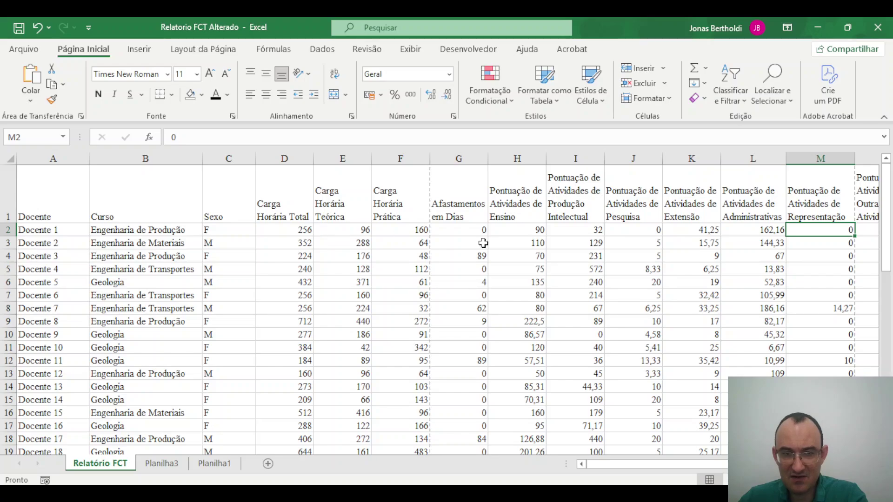
{"action": "scroll", "coordinate": [428, 263], "scroll_direction": "down", "scroll_amount": 11}
{"action": "scroll", "coordinate": [428, 263], "scroll_direction": "down", "scroll_amount": 3}
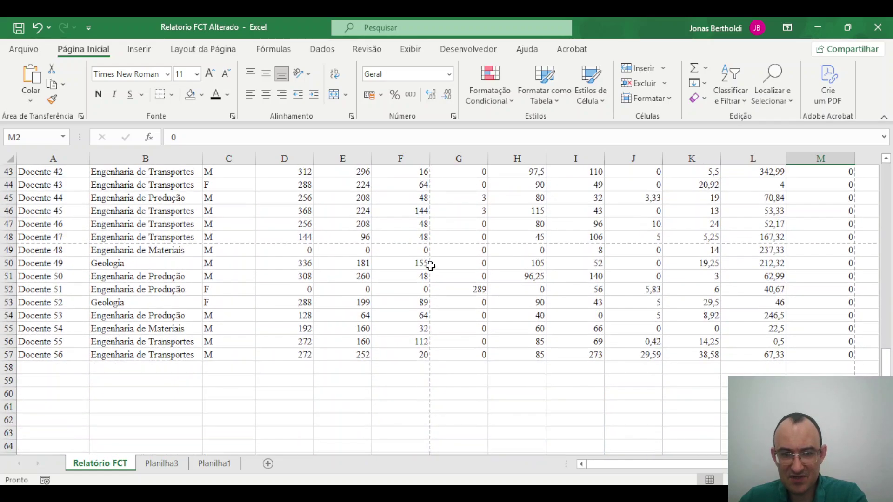
{"action": "scroll", "coordinate": [614, 303], "scroll_direction": "up", "scroll_amount": 12}
{"action": "scroll", "coordinate": [630, 322], "scroll_direction": "up", "scroll_amount": 2}
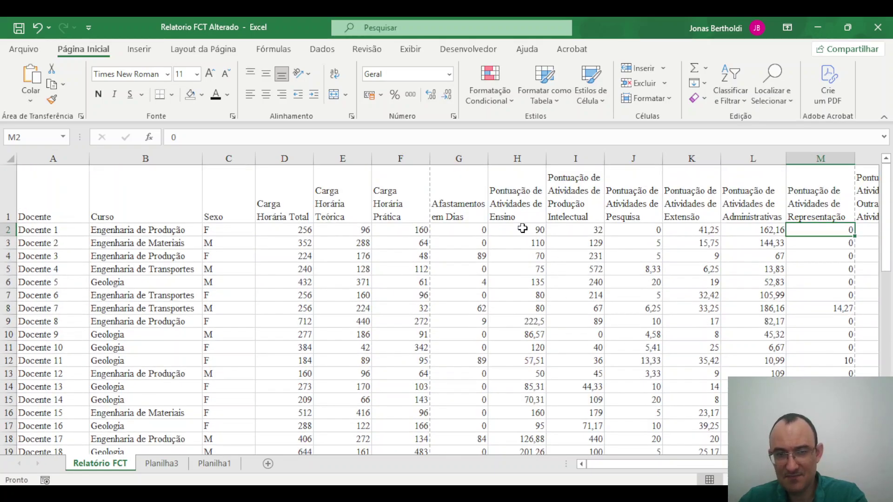
Select the score values in H2:O57 and open their cell number format settings
{"action": "left_click", "coordinate": [523, 228]}
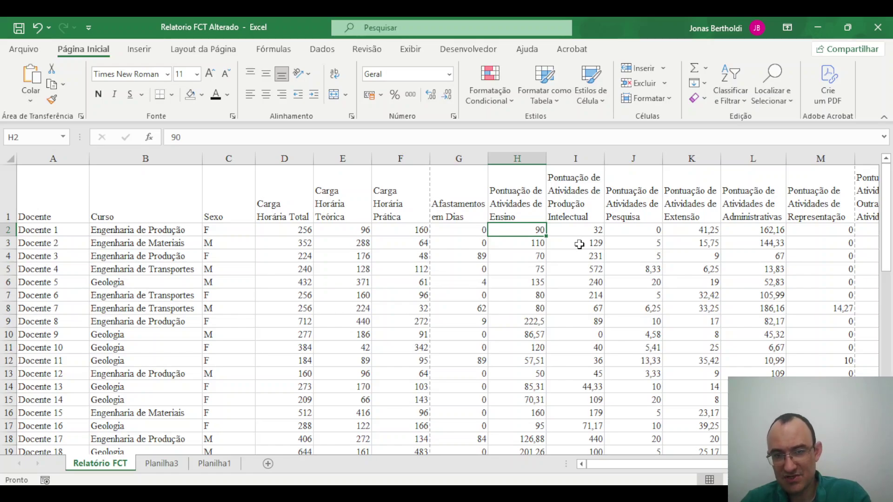
{"action": "key", "text": "ctrl+shift+Right"}
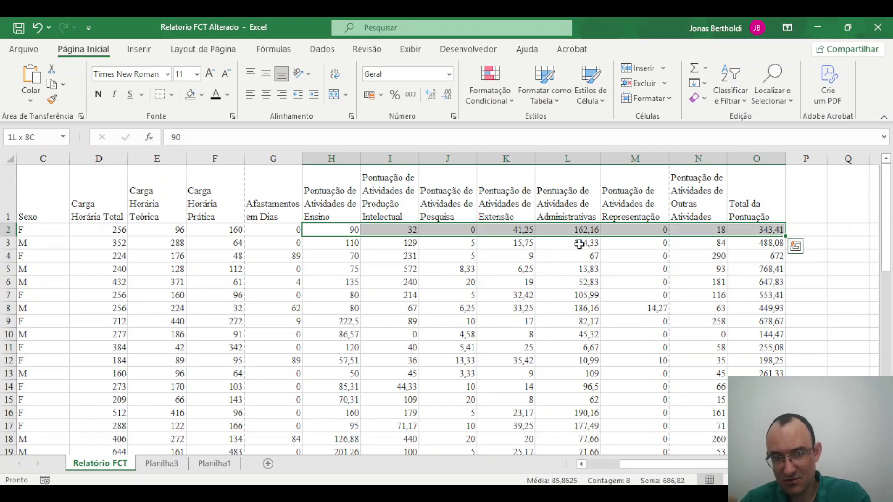
{"action": "key", "text": "ctrl+shift+Down"}
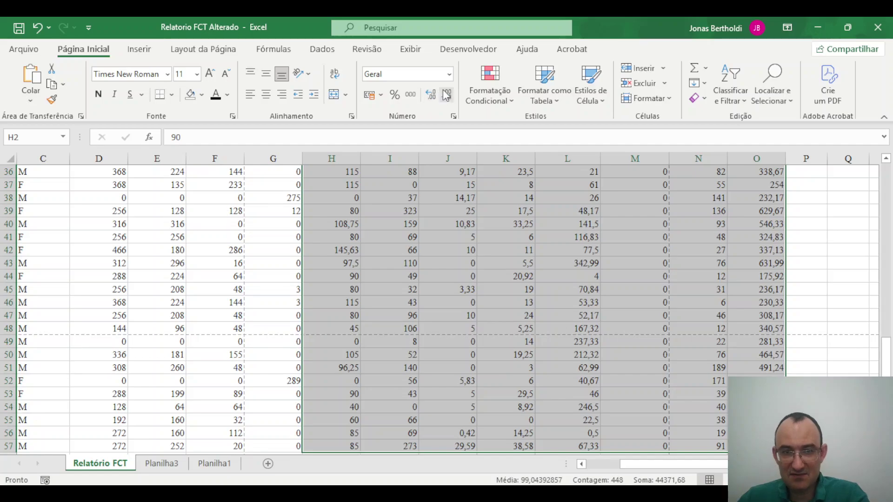
{"action": "left_click", "coordinate": [454, 117]}
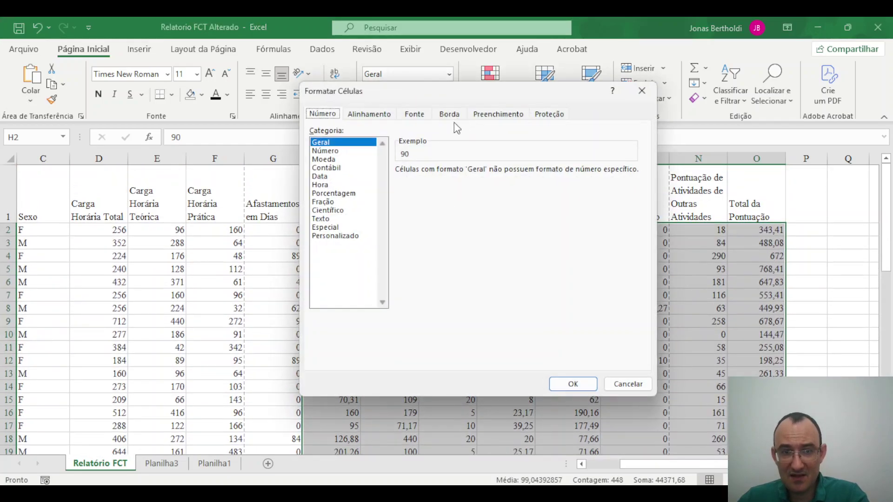
Examine the Número, Moeda and Contábil format options and look through the available Data format types
{"action": "left_click", "coordinate": [331, 152]}
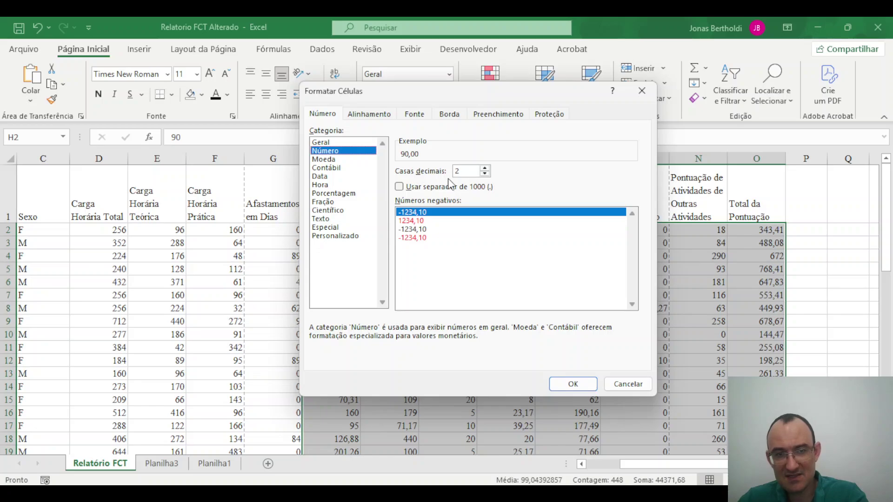
{"action": "left_click", "coordinate": [328, 160]}
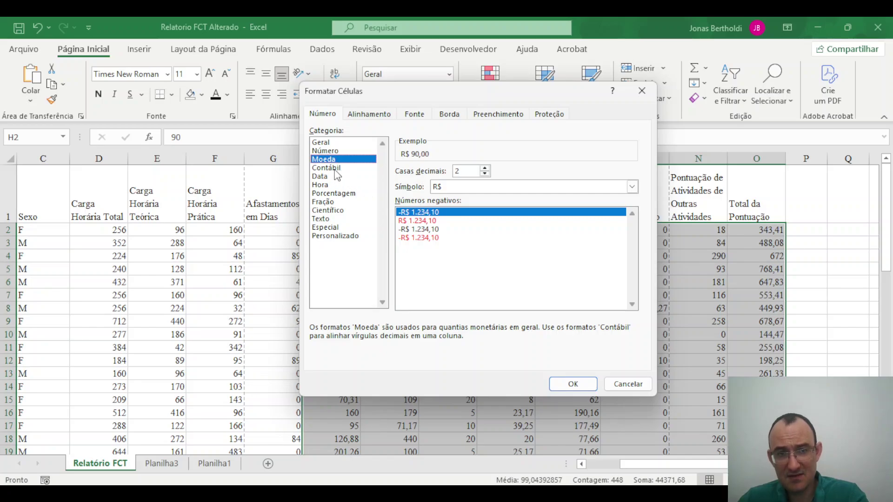
{"action": "left_click", "coordinate": [331, 168]}
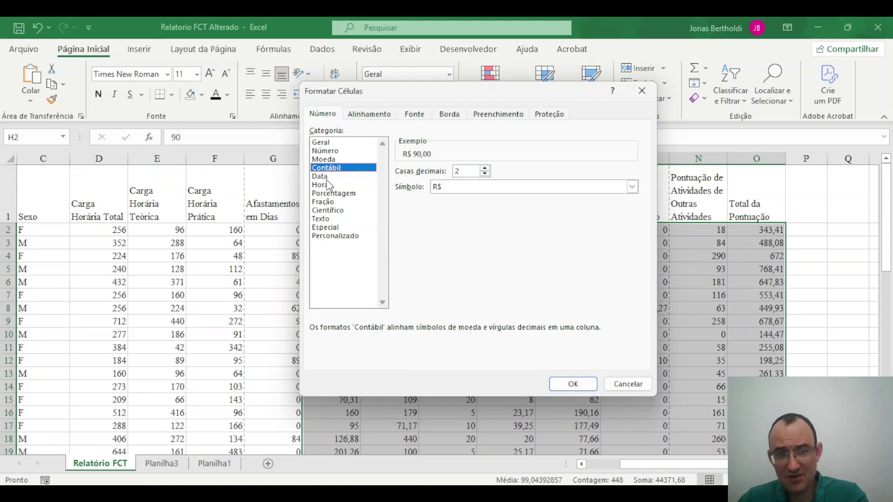
{"action": "left_click", "coordinate": [333, 160]}
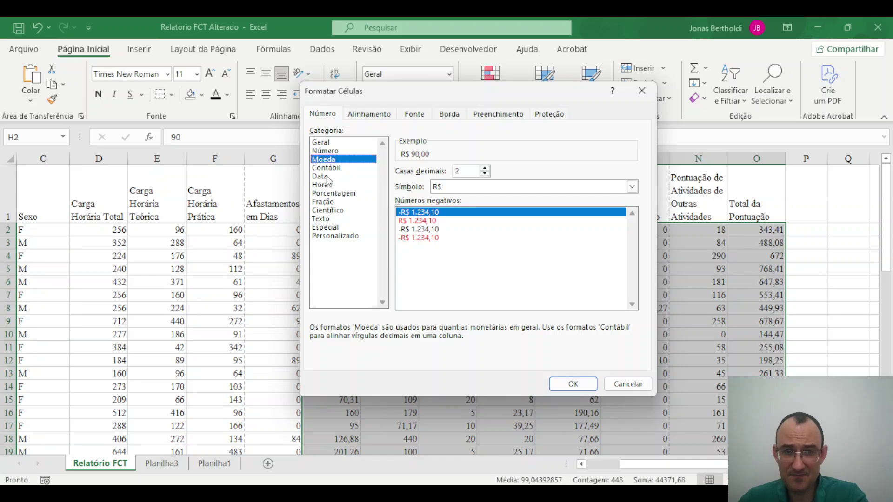
{"action": "left_click", "coordinate": [333, 169]}
{"action": "left_click", "coordinate": [322, 178]}
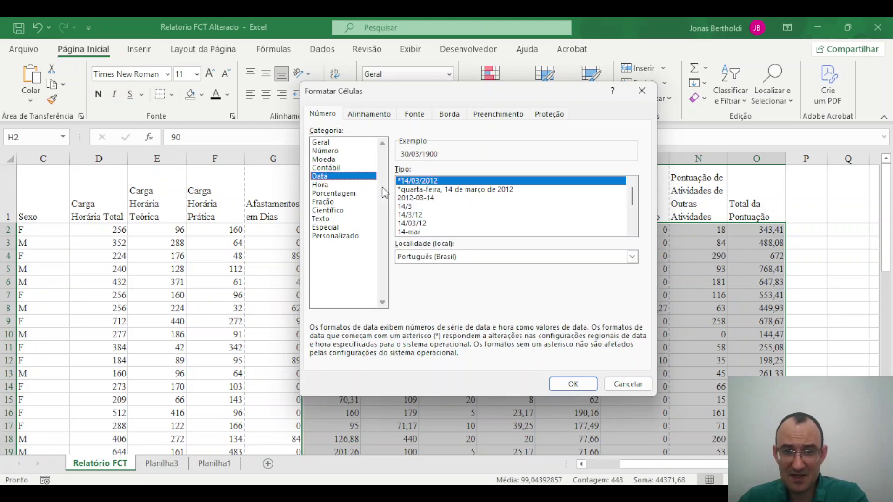
{"action": "left_click", "coordinate": [633, 232]}
{"action": "left_click", "coordinate": [633, 232]}
{"action": "left_click", "coordinate": [633, 232]}
{"action": "left_click", "coordinate": [632, 231]}
{"action": "left_click", "coordinate": [633, 231]}
{"action": "left_click", "coordinate": [633, 232]}
{"action": "left_click", "coordinate": [632, 232]}
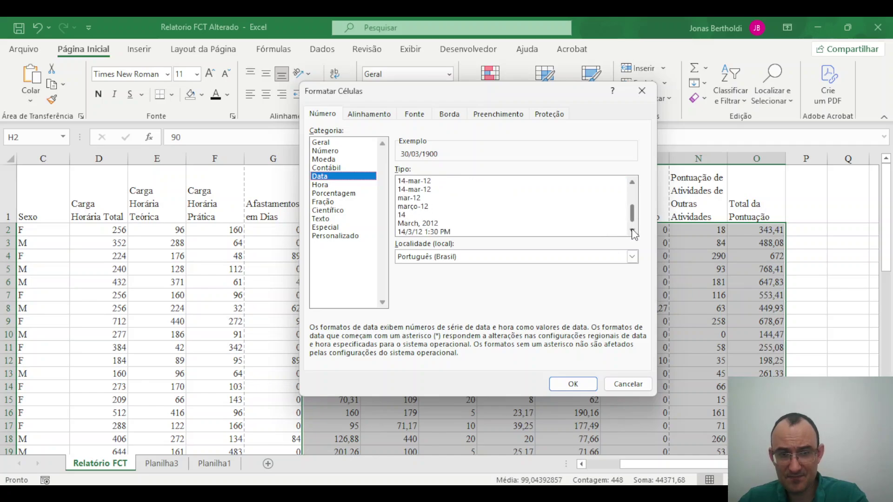
{"action": "left_click", "coordinate": [633, 232]}
Examine the Hora, Porcentagem, Fração, Científico, Texto, Especial and Personalizado format categories
{"action": "left_click", "coordinate": [317, 186]}
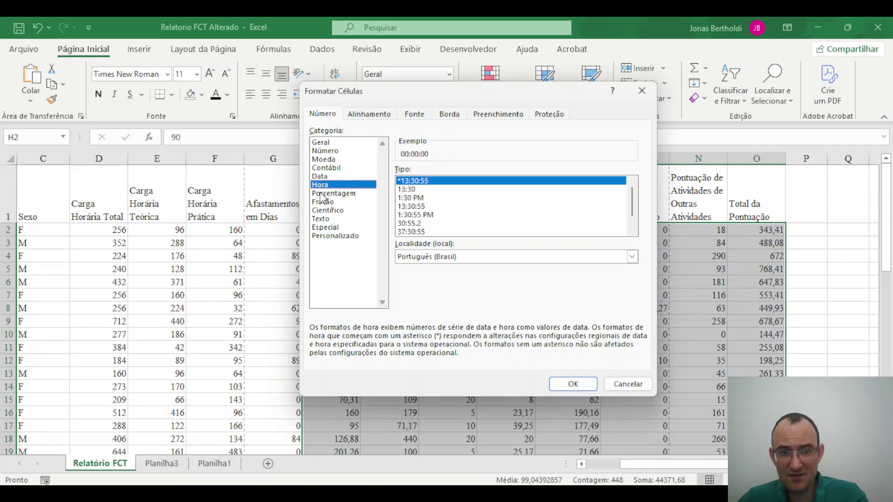
{"action": "left_click", "coordinate": [322, 194]}
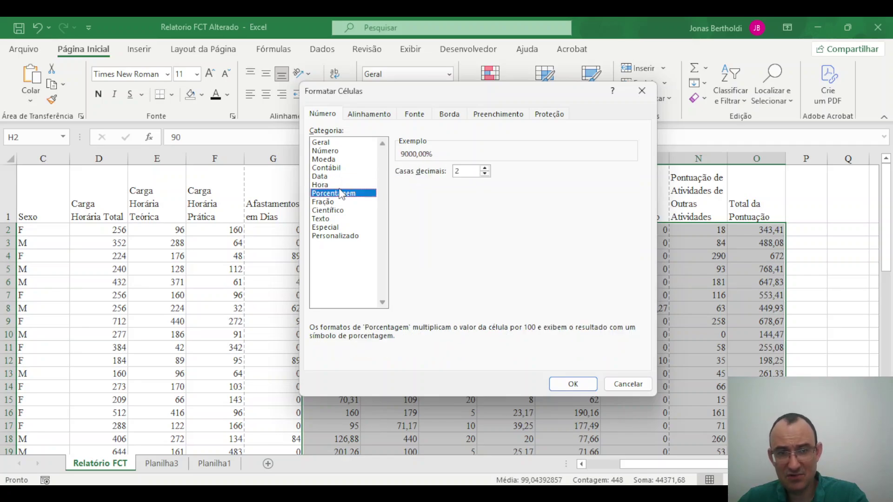
{"action": "left_click", "coordinate": [326, 204]}
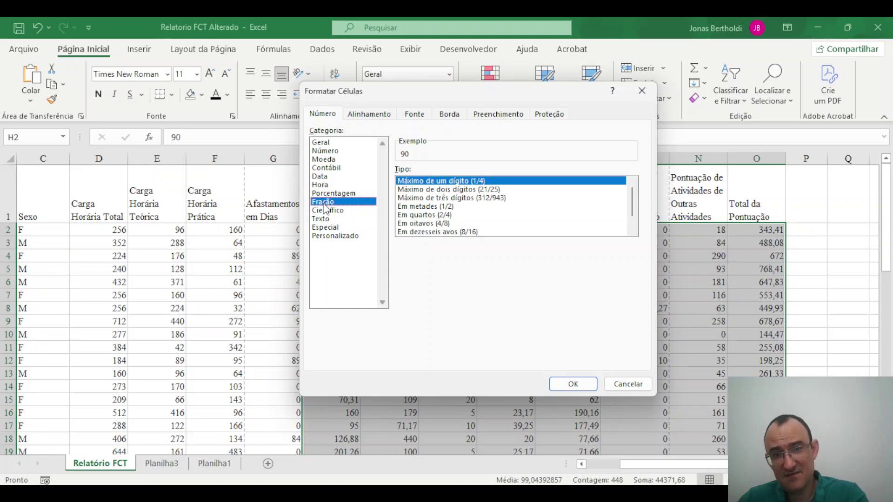
{"action": "left_click", "coordinate": [330, 212]}
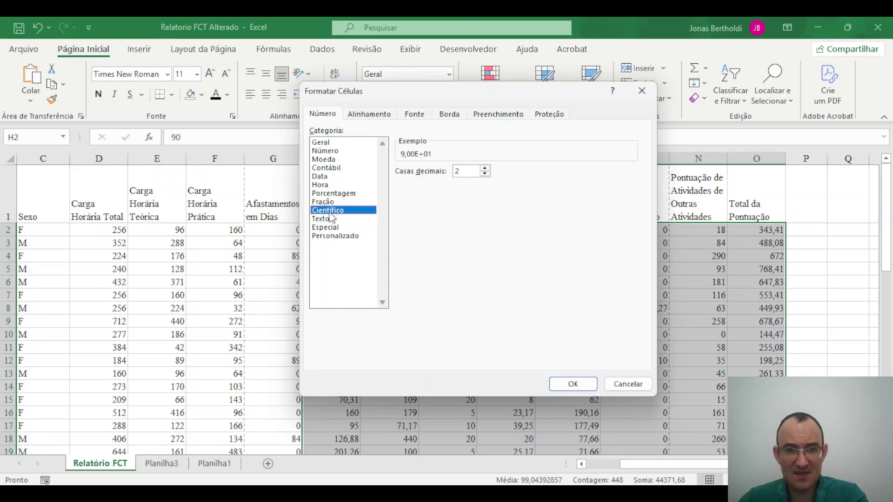
{"action": "left_click", "coordinate": [324, 221]}
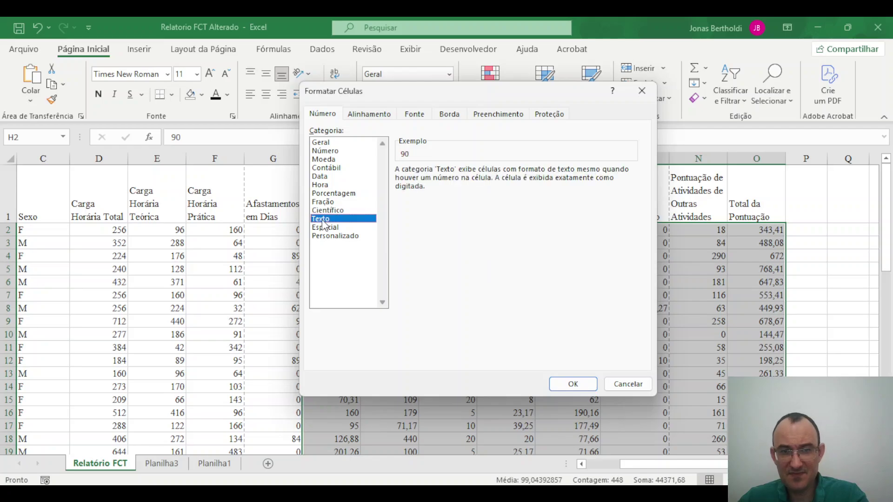
{"action": "left_click", "coordinate": [329, 229]}
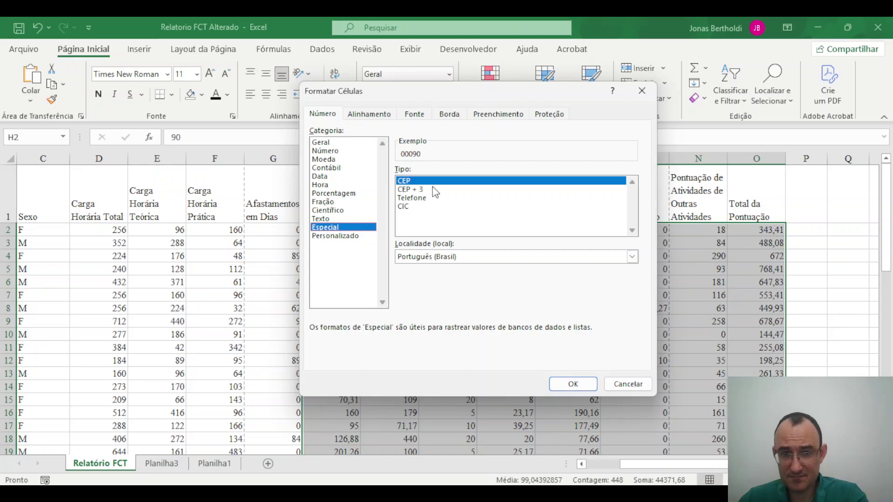
{"action": "left_click", "coordinate": [333, 237]}
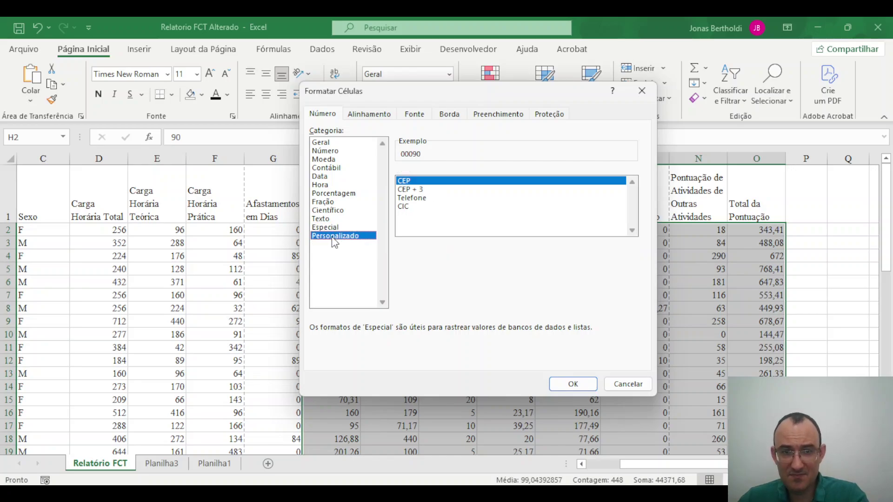
Apply the Número format with 2 decimal places to the scores in H2:O57
{"action": "left_click", "coordinate": [335, 153]}
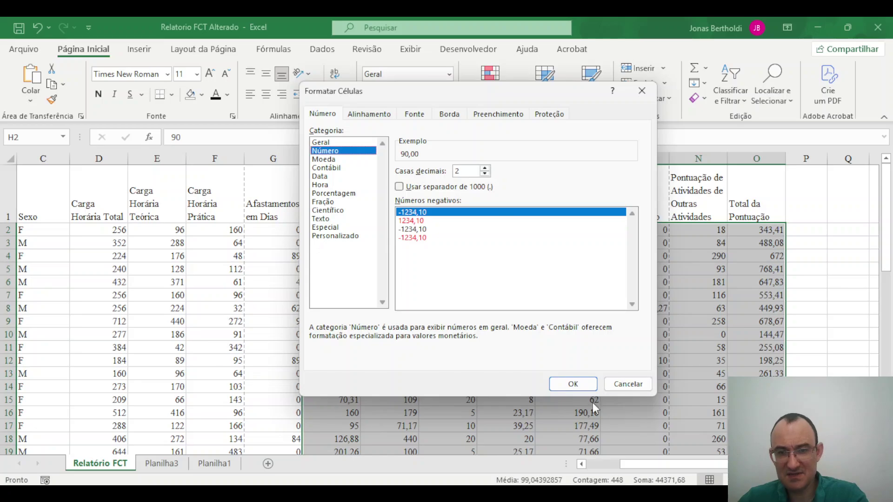
{"action": "left_click", "coordinate": [571, 386]}
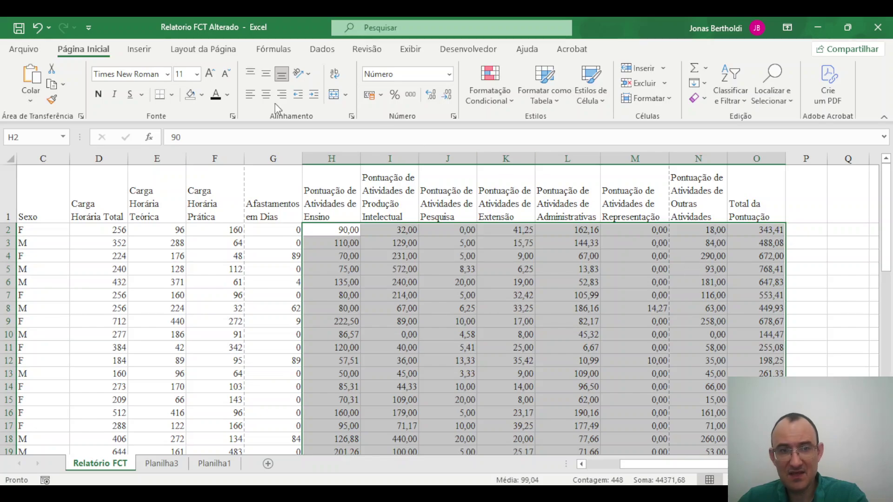
Increase the decimal places of the scores in H2:O57 to three, return them to two, and review the values
{"action": "left_click", "coordinate": [431, 95]}
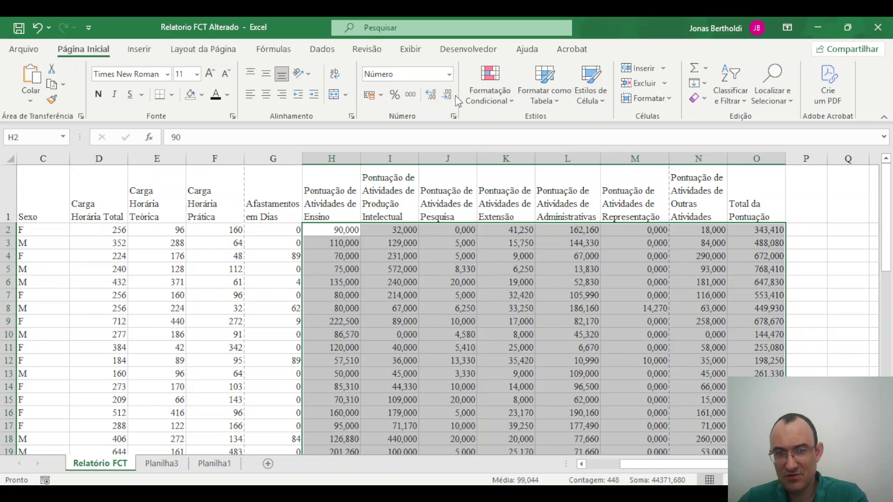
{"action": "left_click", "coordinate": [448, 96]}
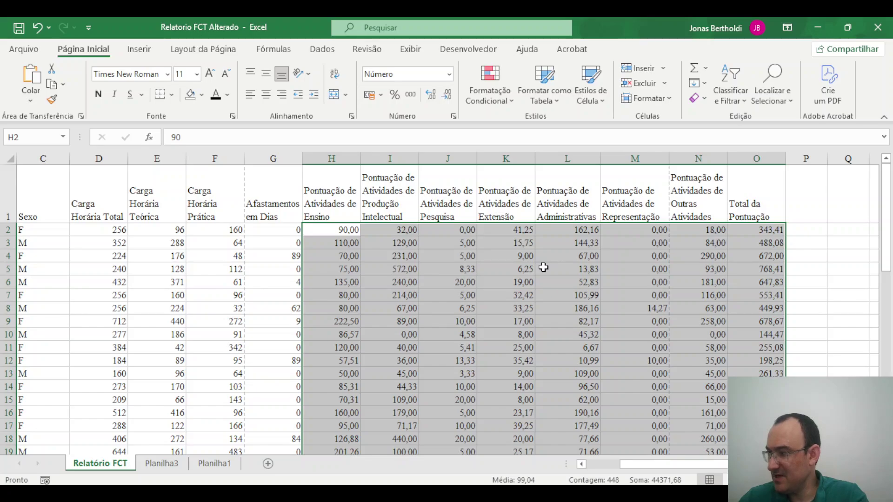
{"action": "scroll", "coordinate": [391, 245], "scroll_direction": "down", "scroll_amount": 8}
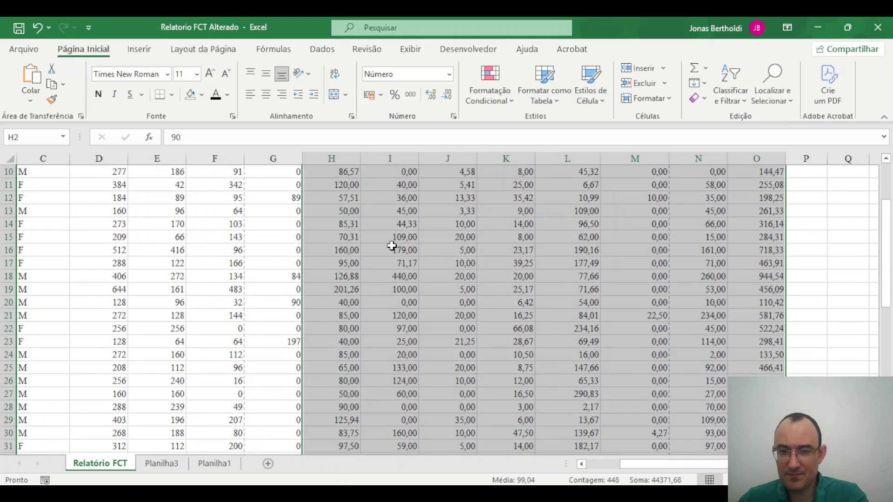
{"action": "scroll", "coordinate": [391, 245], "scroll_direction": "up", "scroll_amount": 8}
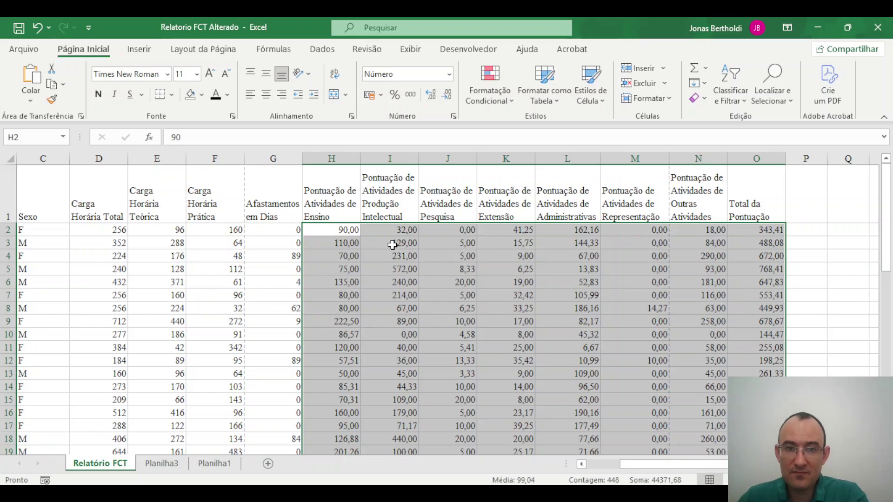
{"action": "left_click", "coordinate": [472, 254]}
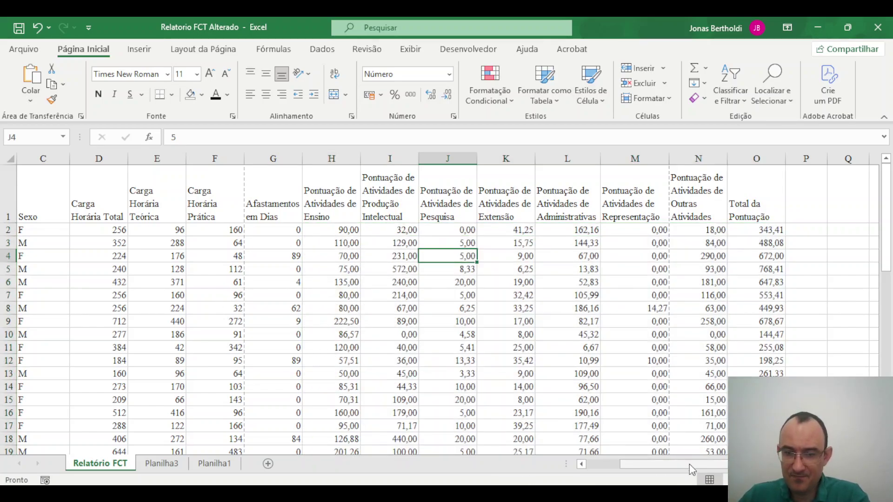
{"action": "scroll", "coordinate": [686, 461], "scroll_direction": "left", "scroll_amount": 2}
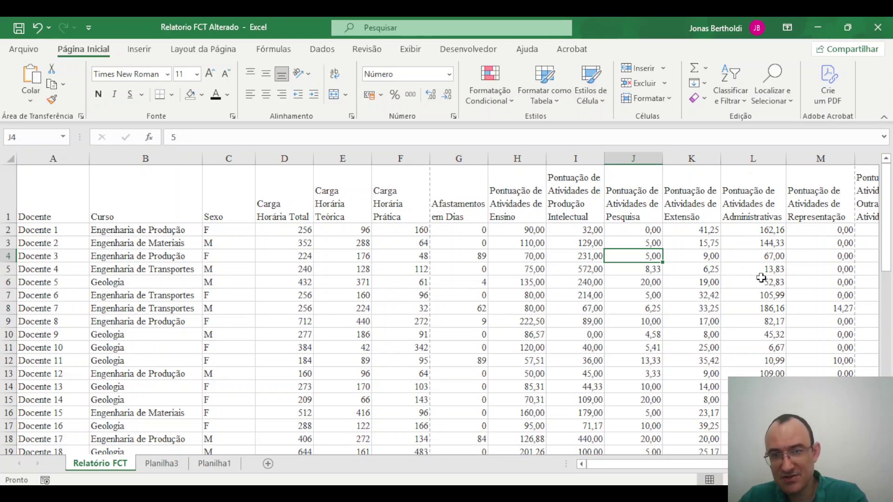
Set the header cells A1:O1 to no fill color (Sem Preenchimento)
{"action": "left_click_drag", "start_coordinate": [43, 211], "coordinate": [752, 191]}
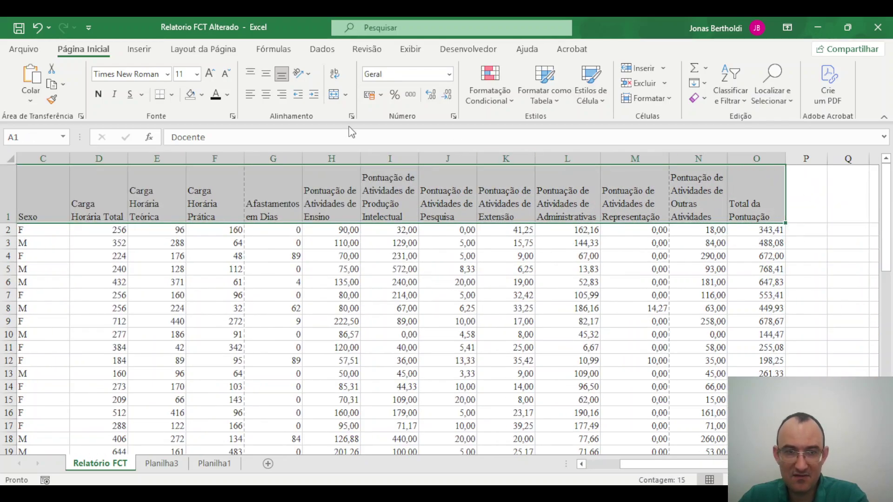
{"action": "left_click", "coordinate": [202, 94]}
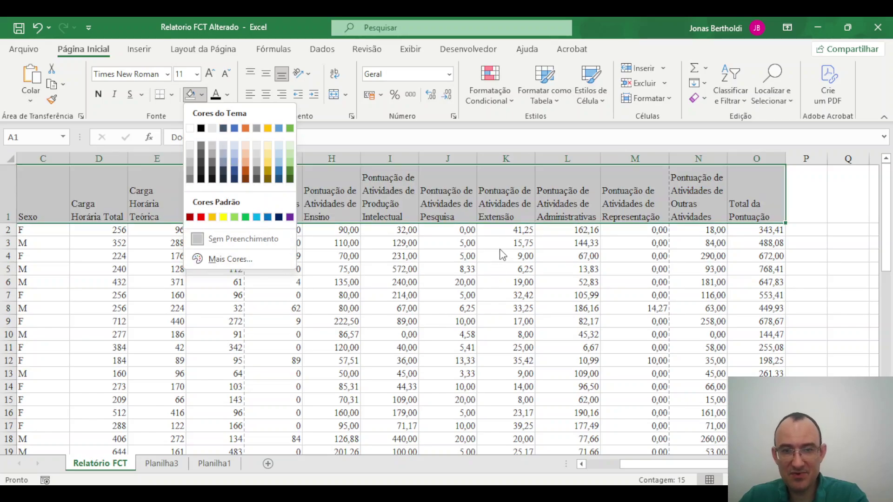
{"action": "left_click", "coordinate": [226, 238]}
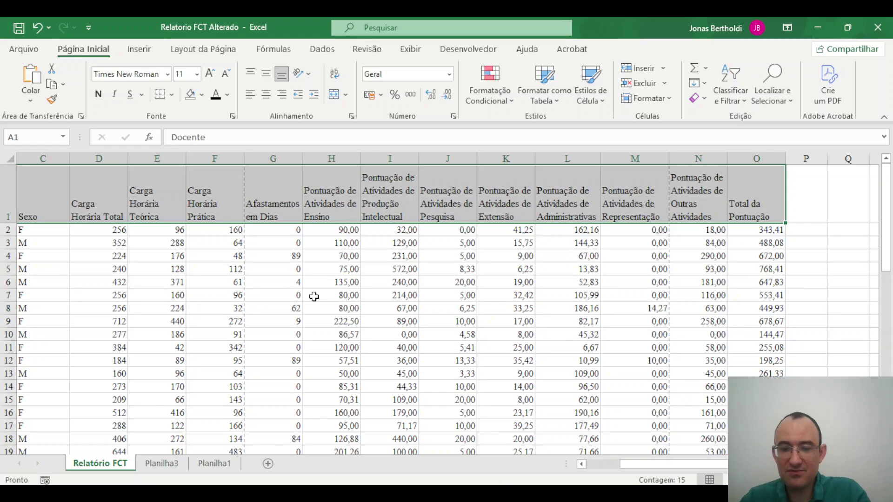
Format the range A1:O57 as a table with headers, using the style Azul claro, Estilo de Tabela Clara 2
{"action": "key", "text": "ctrl+Home"}
{"action": "key", "text": "ctrl+shift+End"}
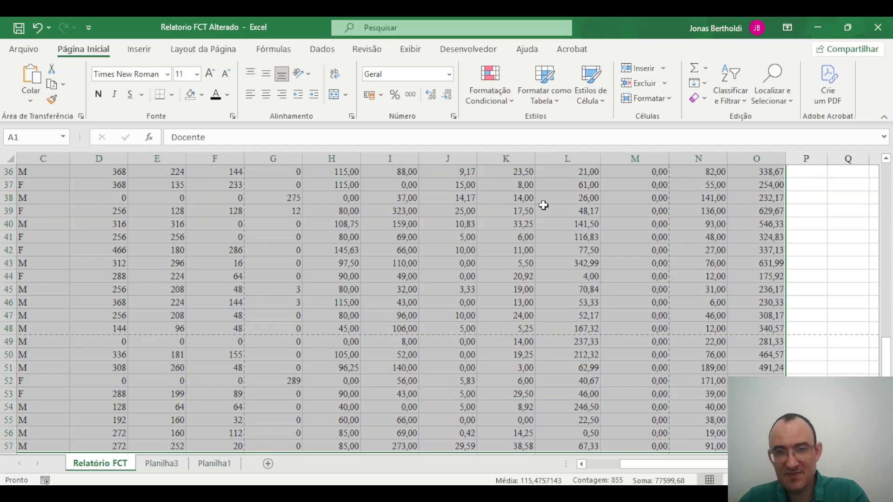
{"action": "left_click", "coordinate": [561, 106]}
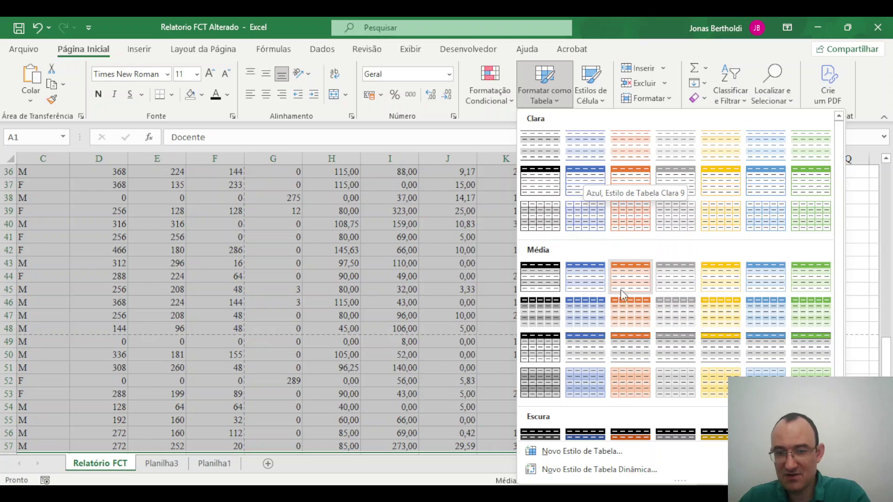
{"action": "scroll", "coordinate": [554, 390], "scroll_direction": "down", "scroll_amount": 2}
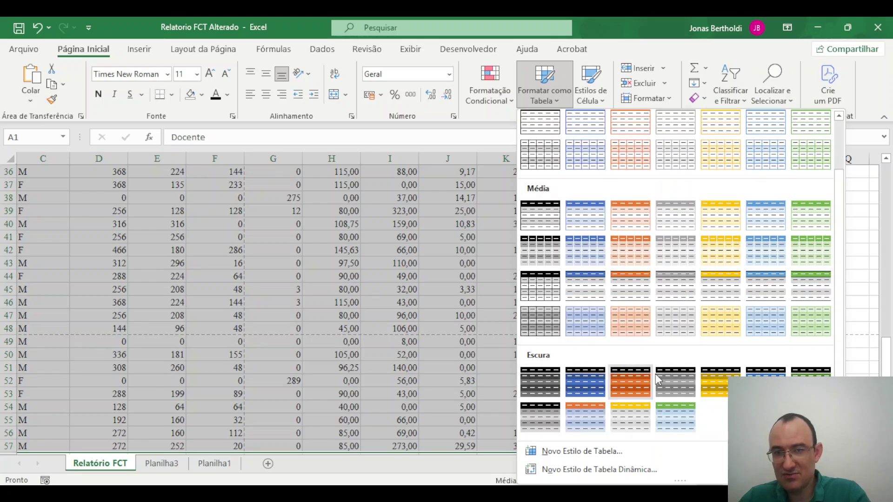
{"action": "scroll", "coordinate": [628, 321], "scroll_direction": "up", "scroll_amount": 2}
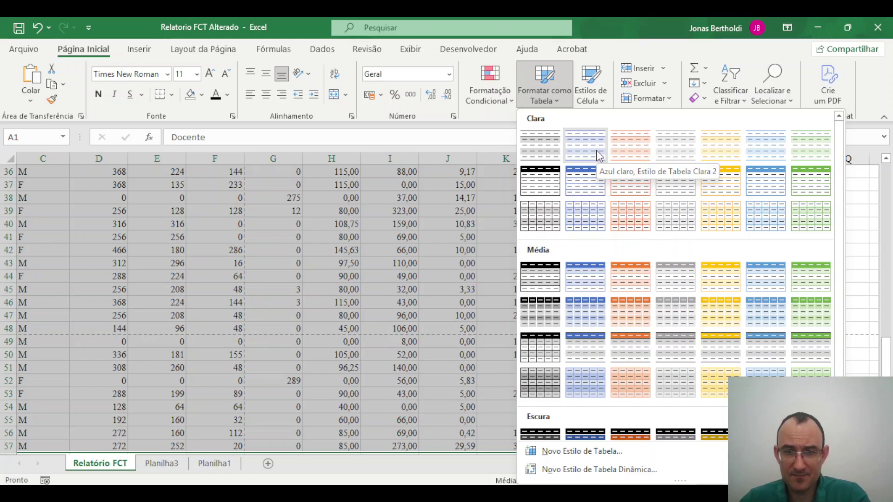
{"action": "left_click", "coordinate": [597, 155]}
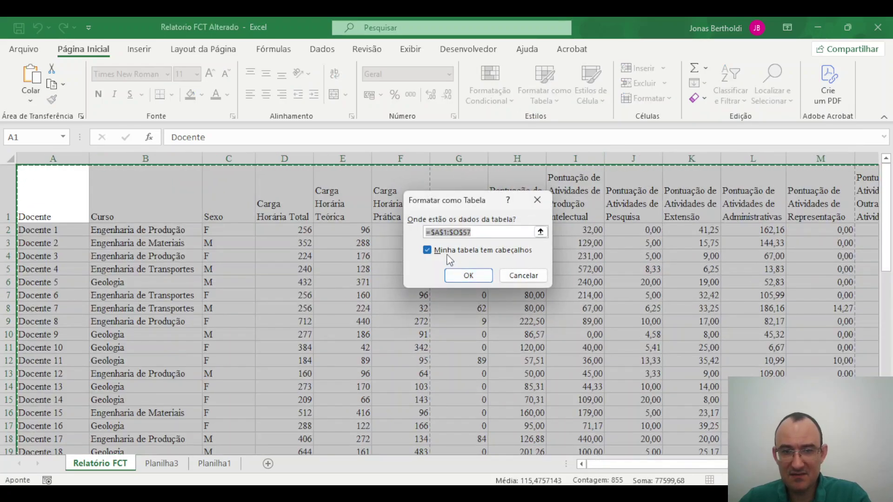
{"action": "left_click", "coordinate": [474, 277]}
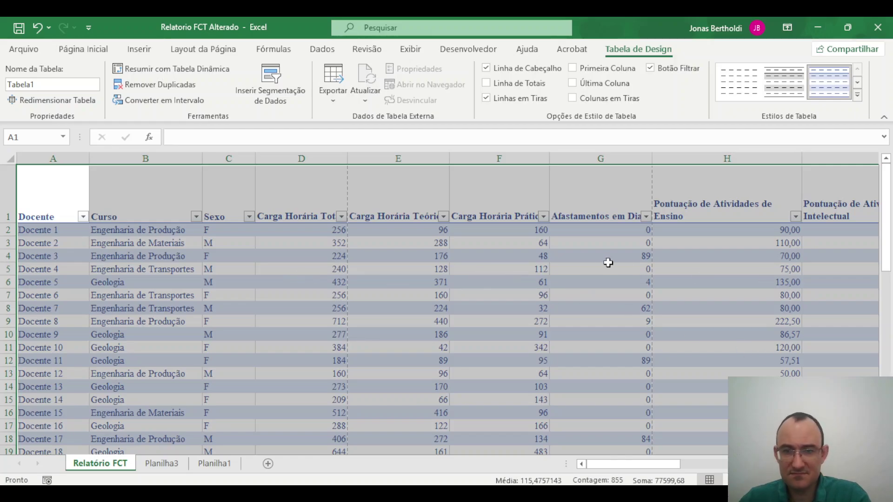
Examine the formatted table's banded rows, header filters and column widths across all columns and down to its last row
{"action": "left_click_drag", "start_coordinate": [610, 463], "coordinate": [721, 464]}
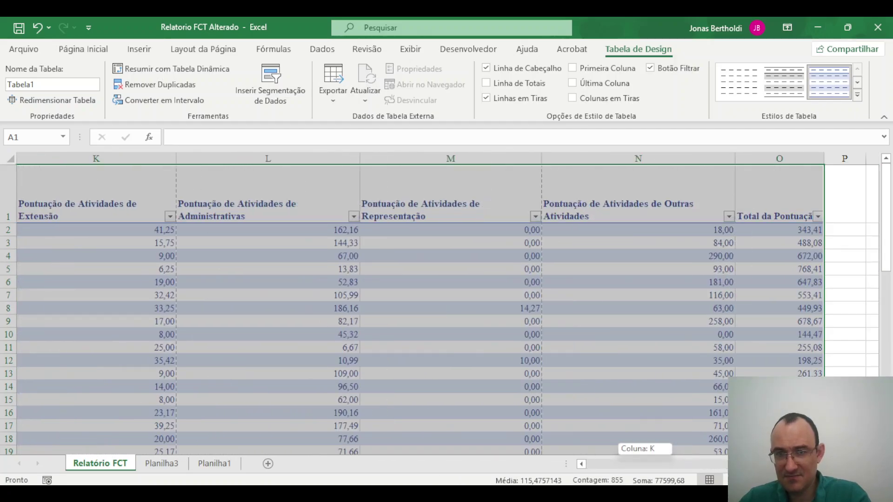
{"action": "left_click_drag", "start_coordinate": [587, 427], "coordinate": [534, 420]}
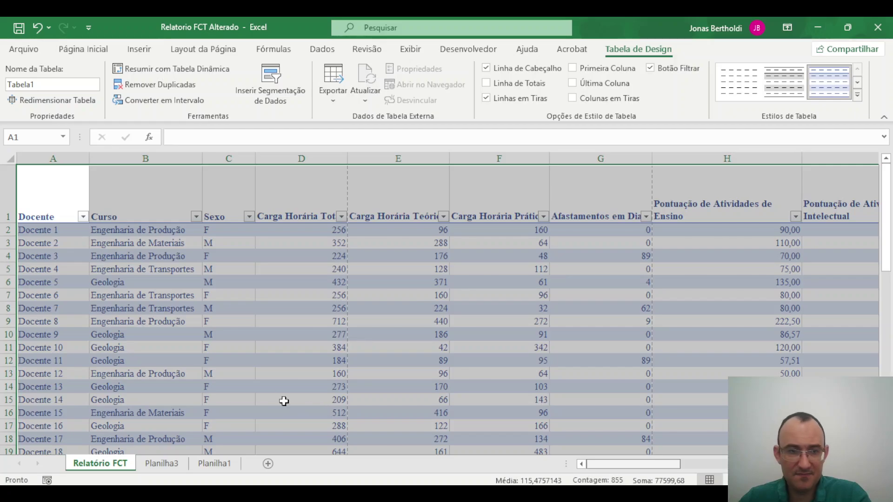
{"action": "left_click", "coordinate": [193, 334]}
{"action": "scroll", "coordinate": [340, 319], "scroll_direction": "down", "scroll_amount": 3}
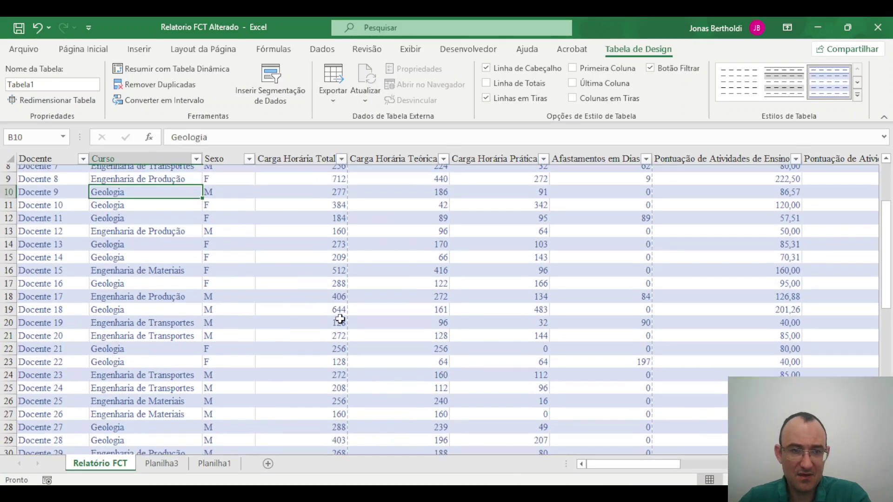
{"action": "scroll", "coordinate": [340, 319], "scroll_direction": "down", "scroll_amount": 2}
{"action": "scroll", "coordinate": [340, 319], "scroll_direction": "up", "scroll_amount": 5}
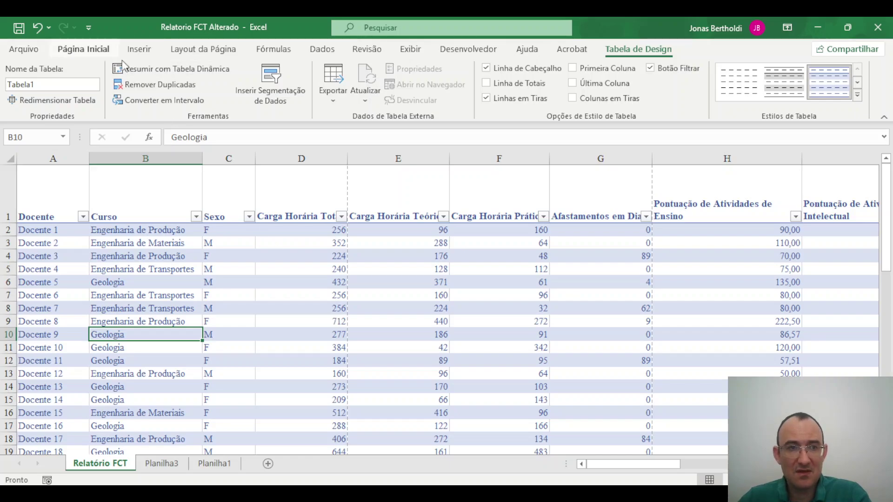
{"action": "scroll", "coordinate": [535, 307], "scroll_direction": "down", "scroll_amount": 10}
{"action": "scroll", "coordinate": [540, 305], "scroll_direction": "down", "scroll_amount": 3}
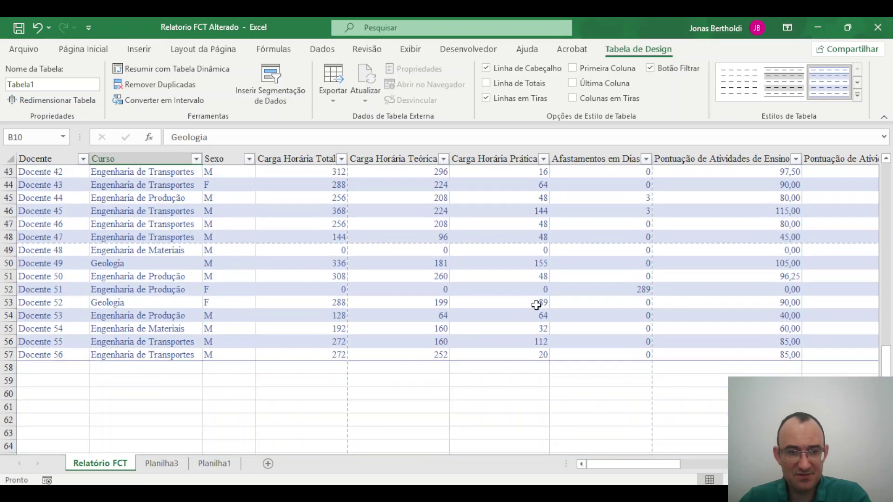
{"action": "scroll", "coordinate": [536, 304], "scroll_direction": "up", "scroll_amount": 14}
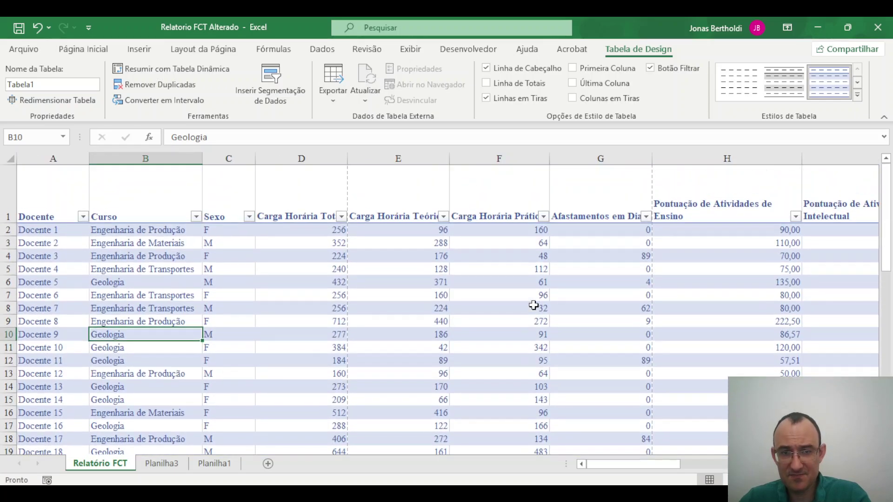